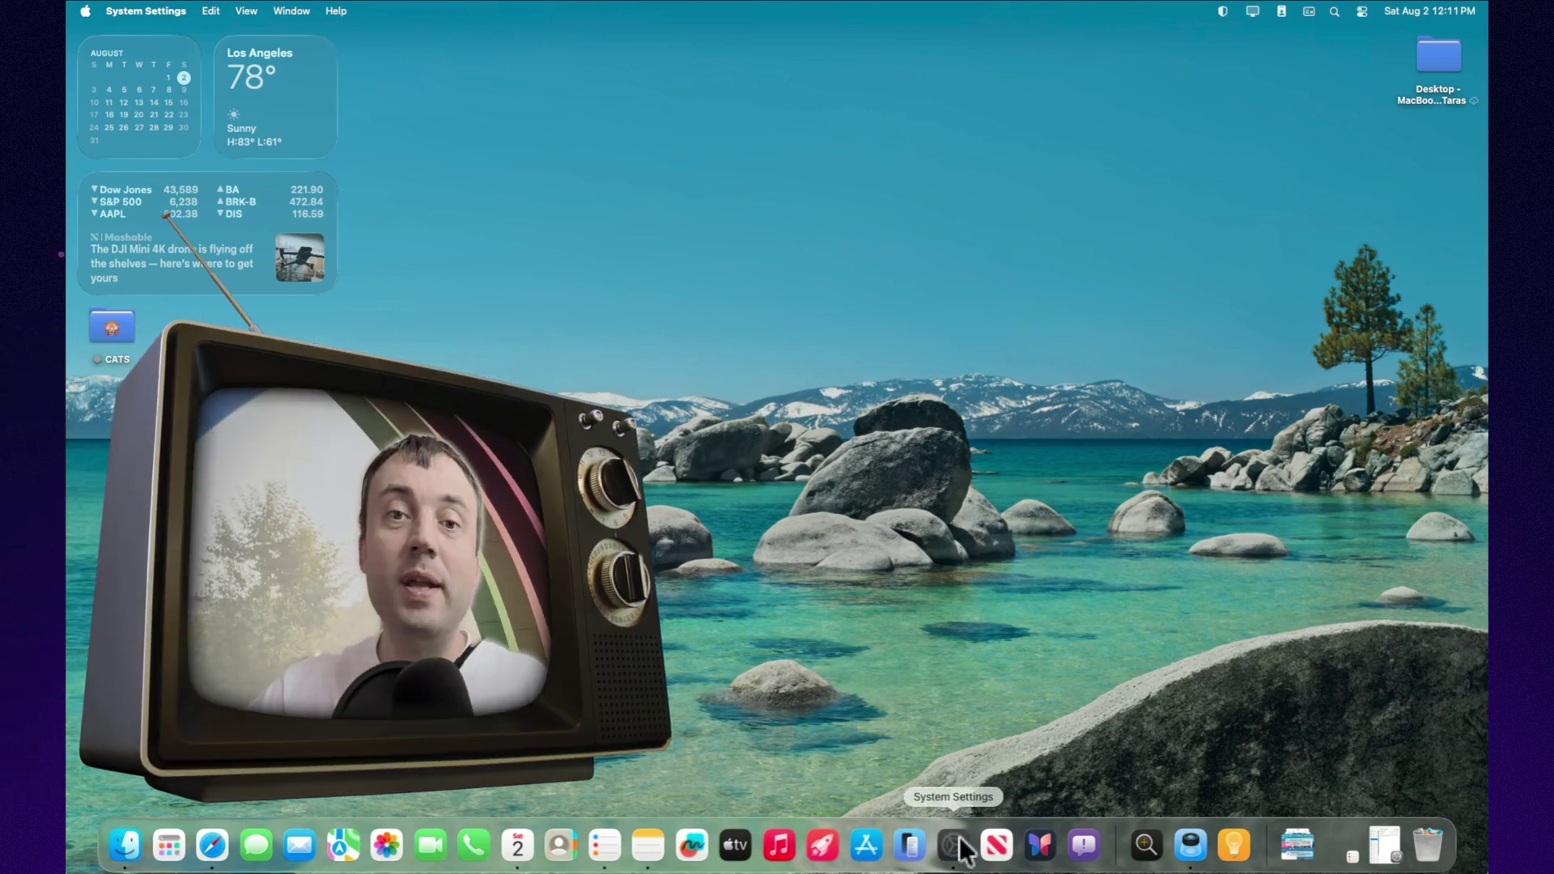
Step: Check System Settings for a newer macOS update, then close the window
click(953, 844)
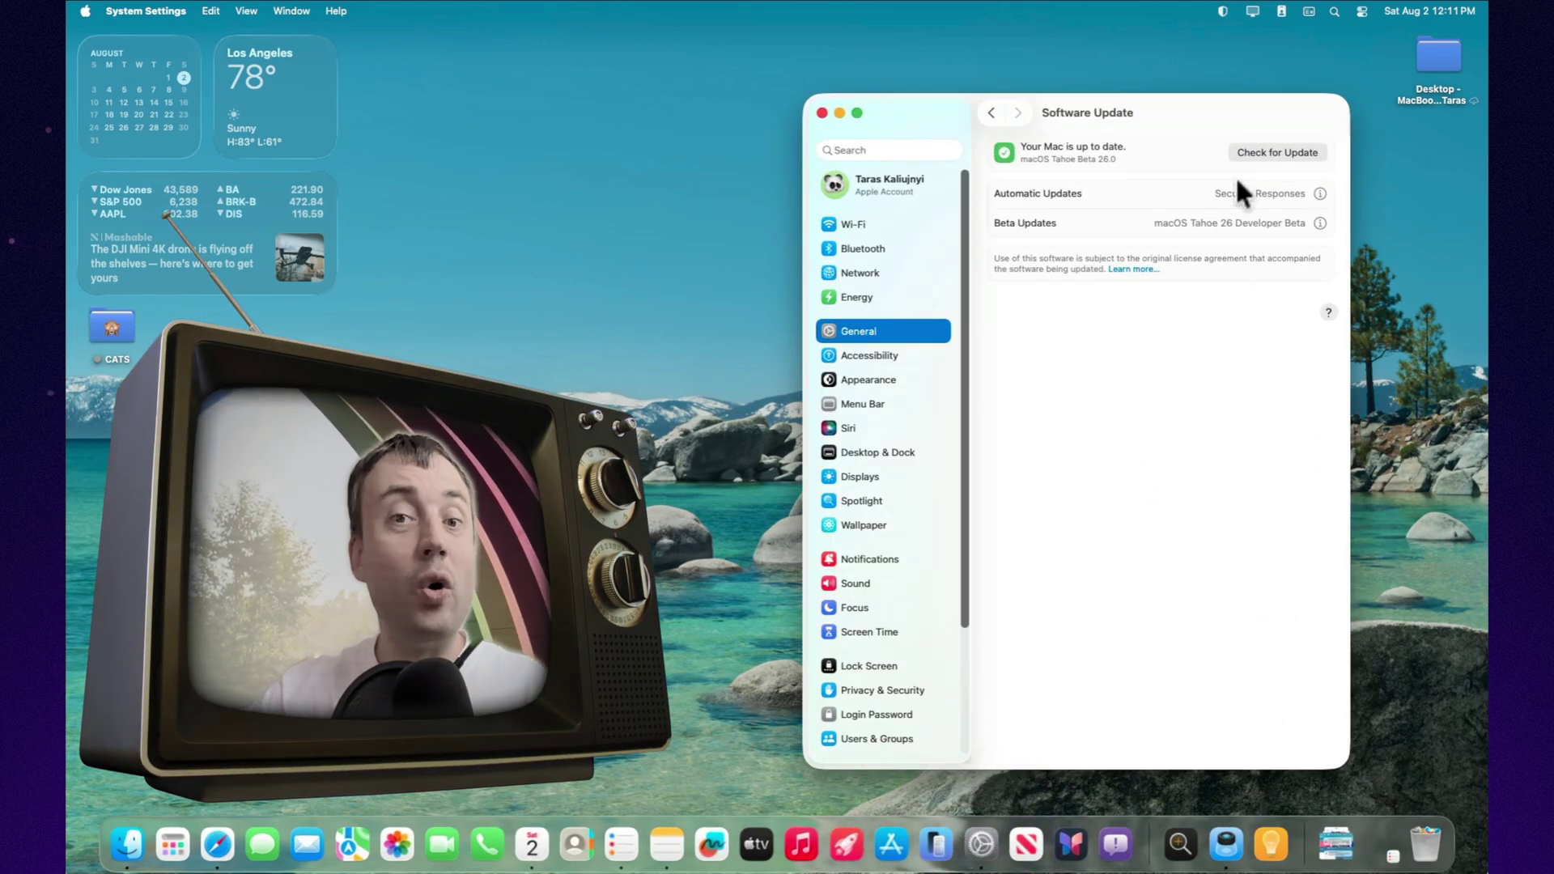
click(1239, 154)
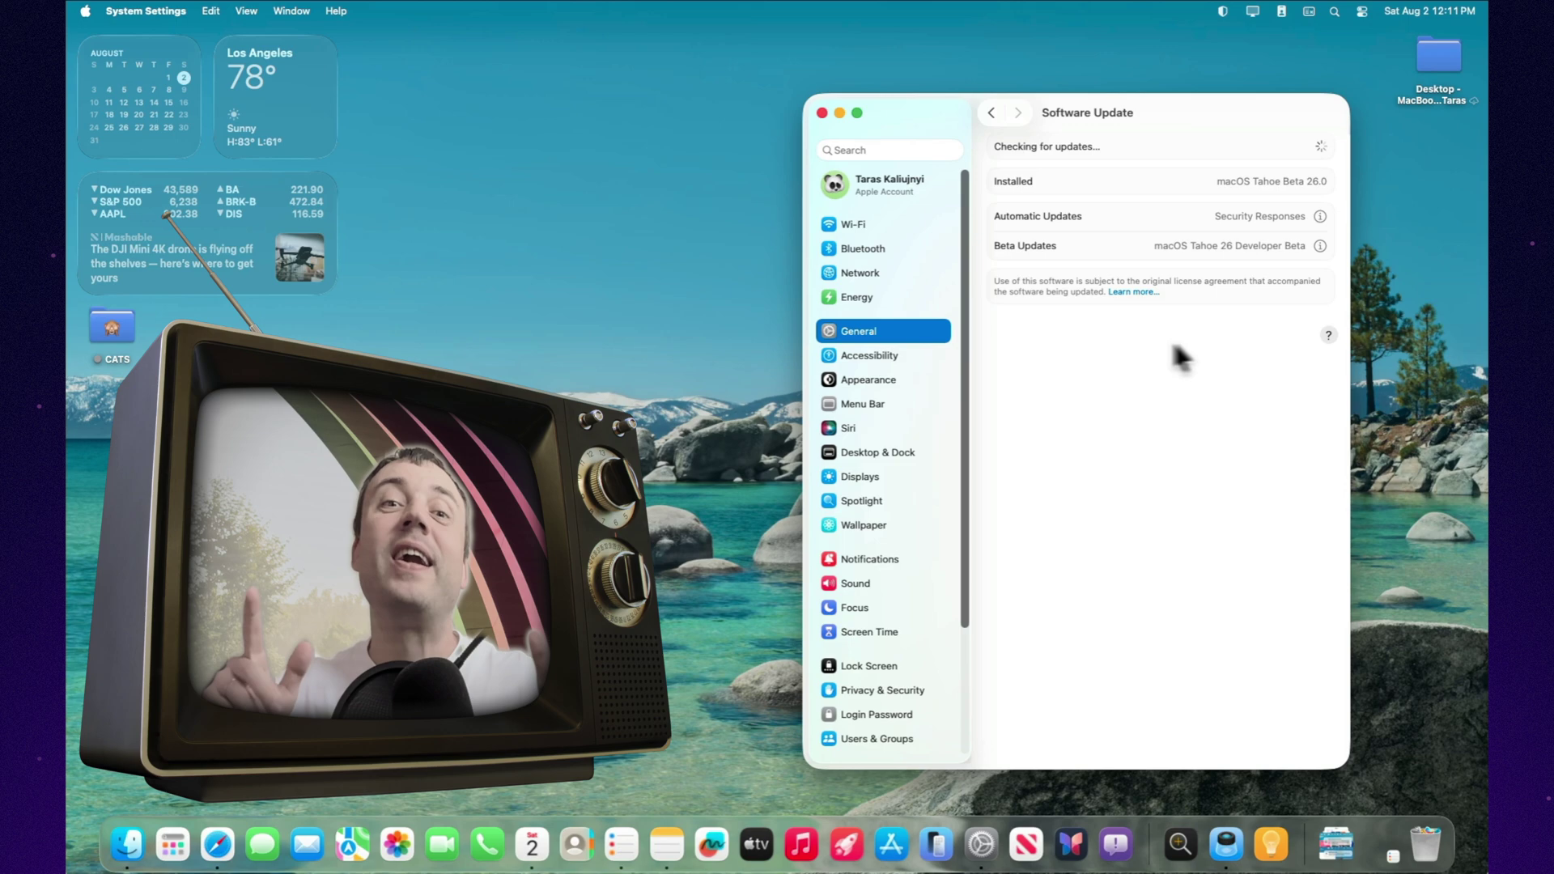
click(822, 114)
Step: Preview the macOS Beta wallpaper, then set Alaskan Jellies Light as the desktop wallpaper
right_click(1162, 454)
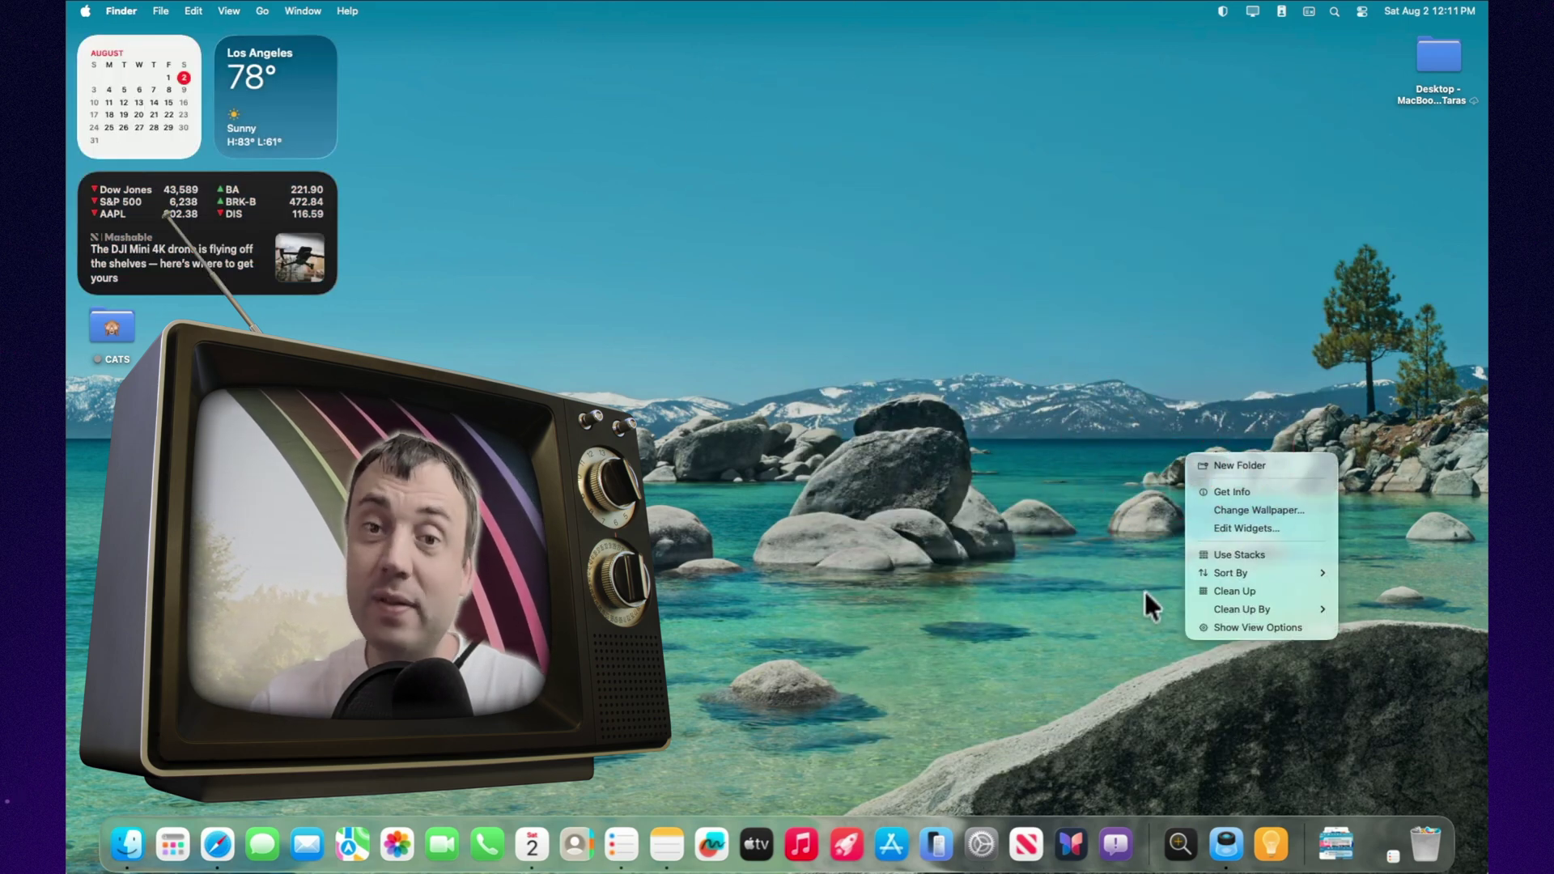
click(1224, 508)
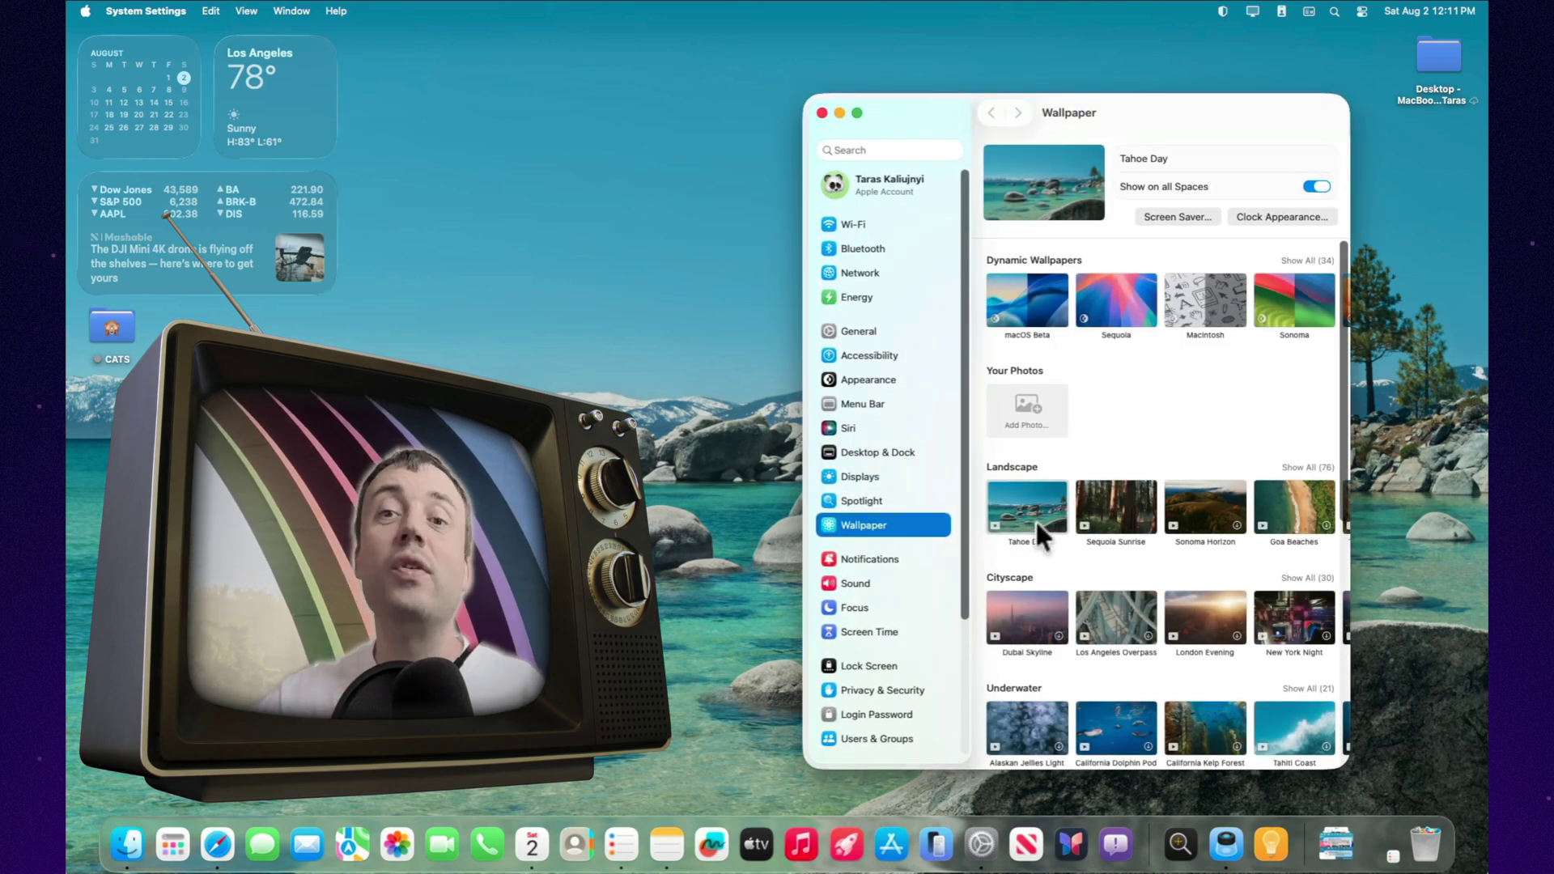
click(1038, 309)
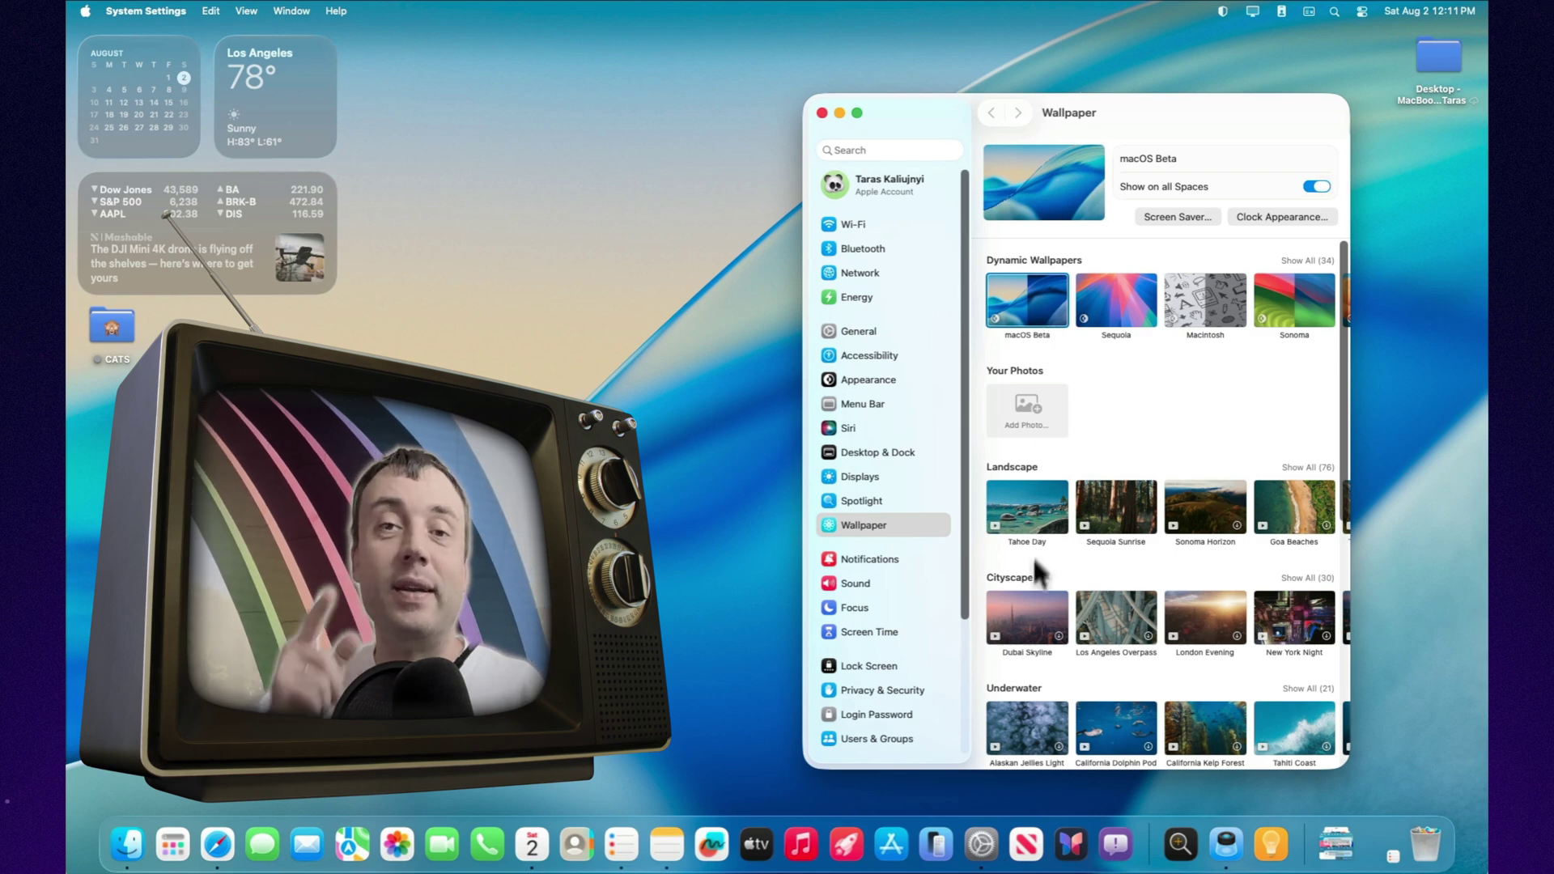
click(1044, 729)
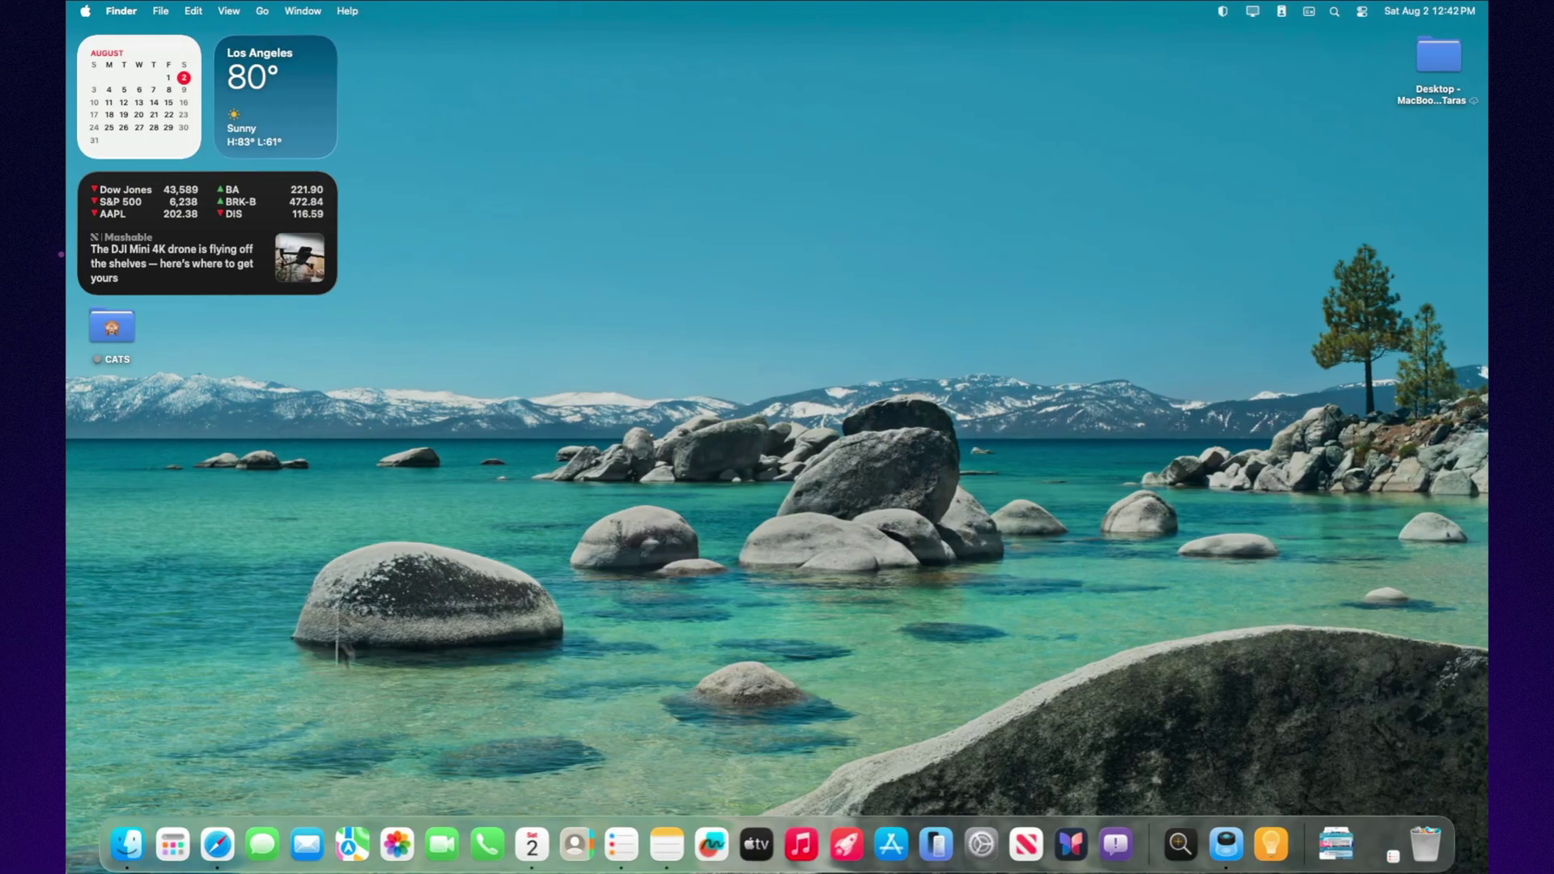
Step: Exclude Mail from Spotlight search results in System Settings
click(983, 844)
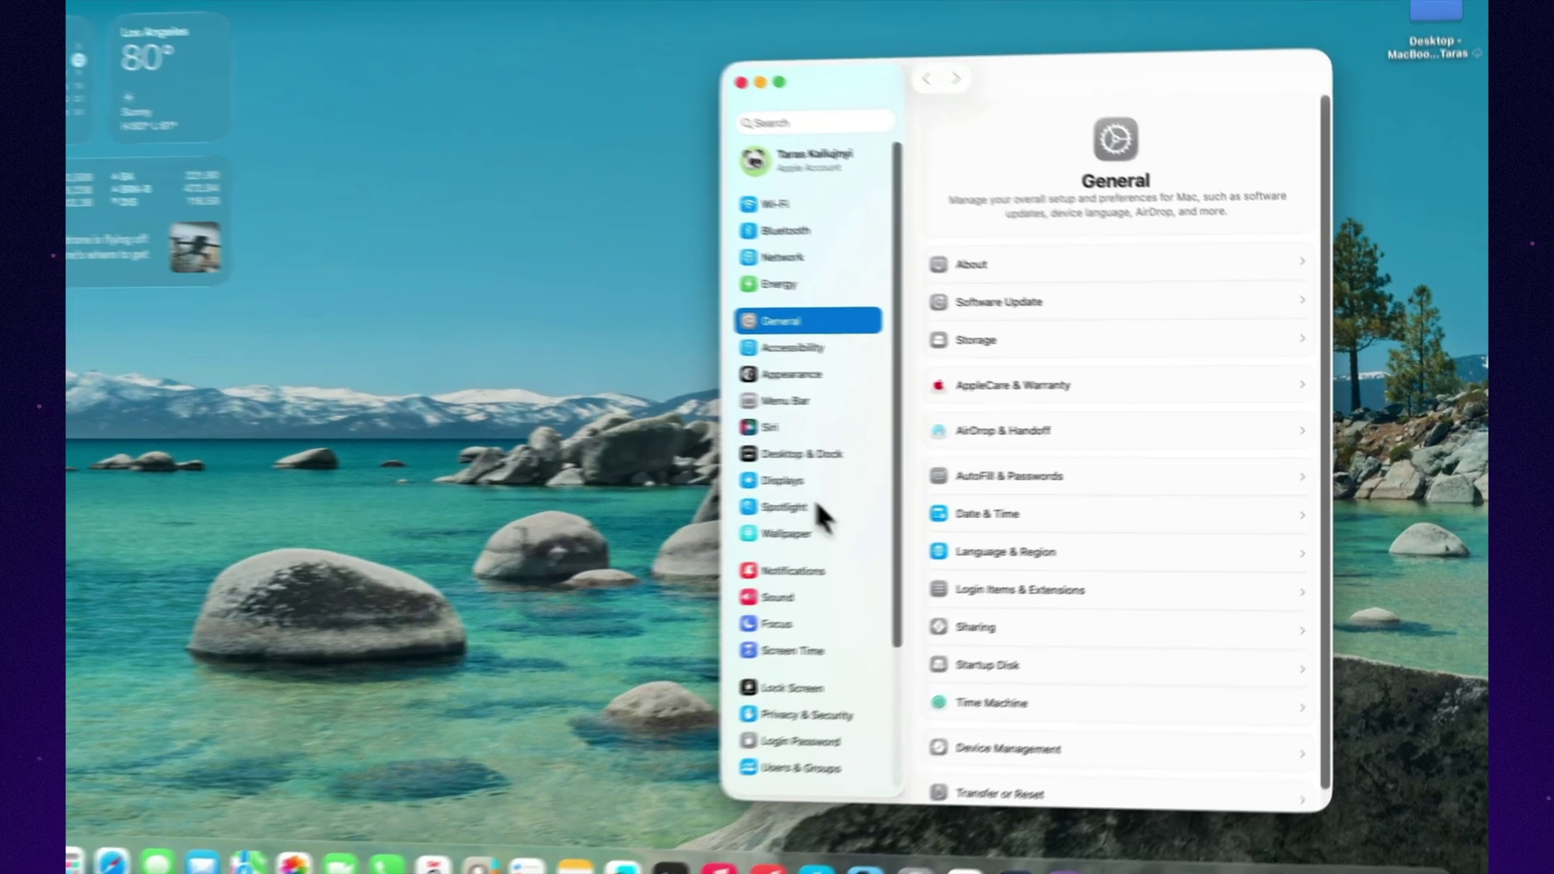
scroll(717, 640, down, 2)
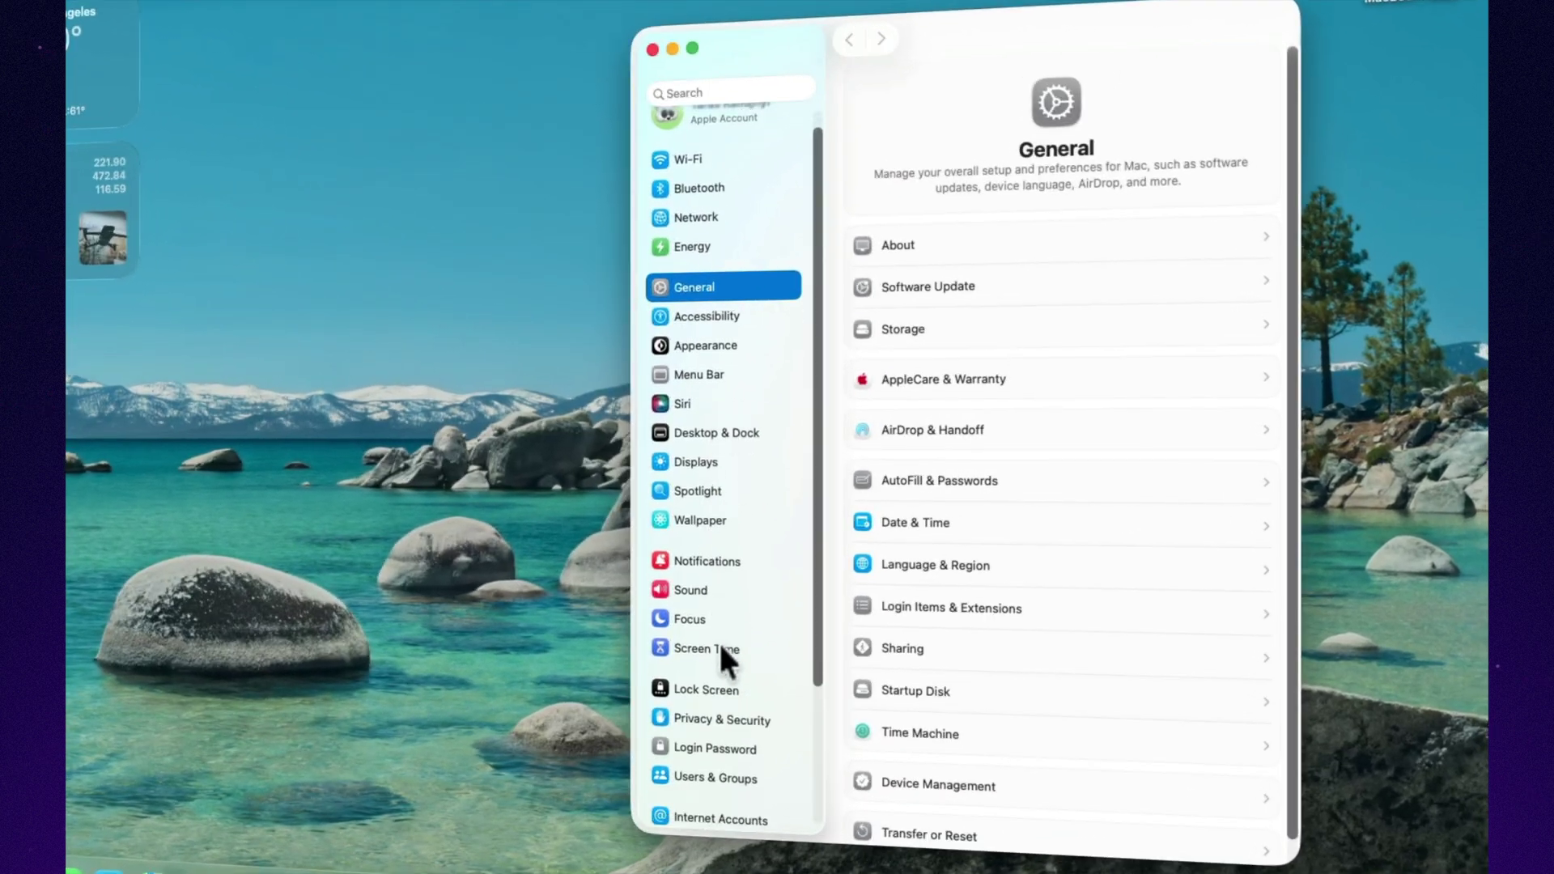
click(715, 479)
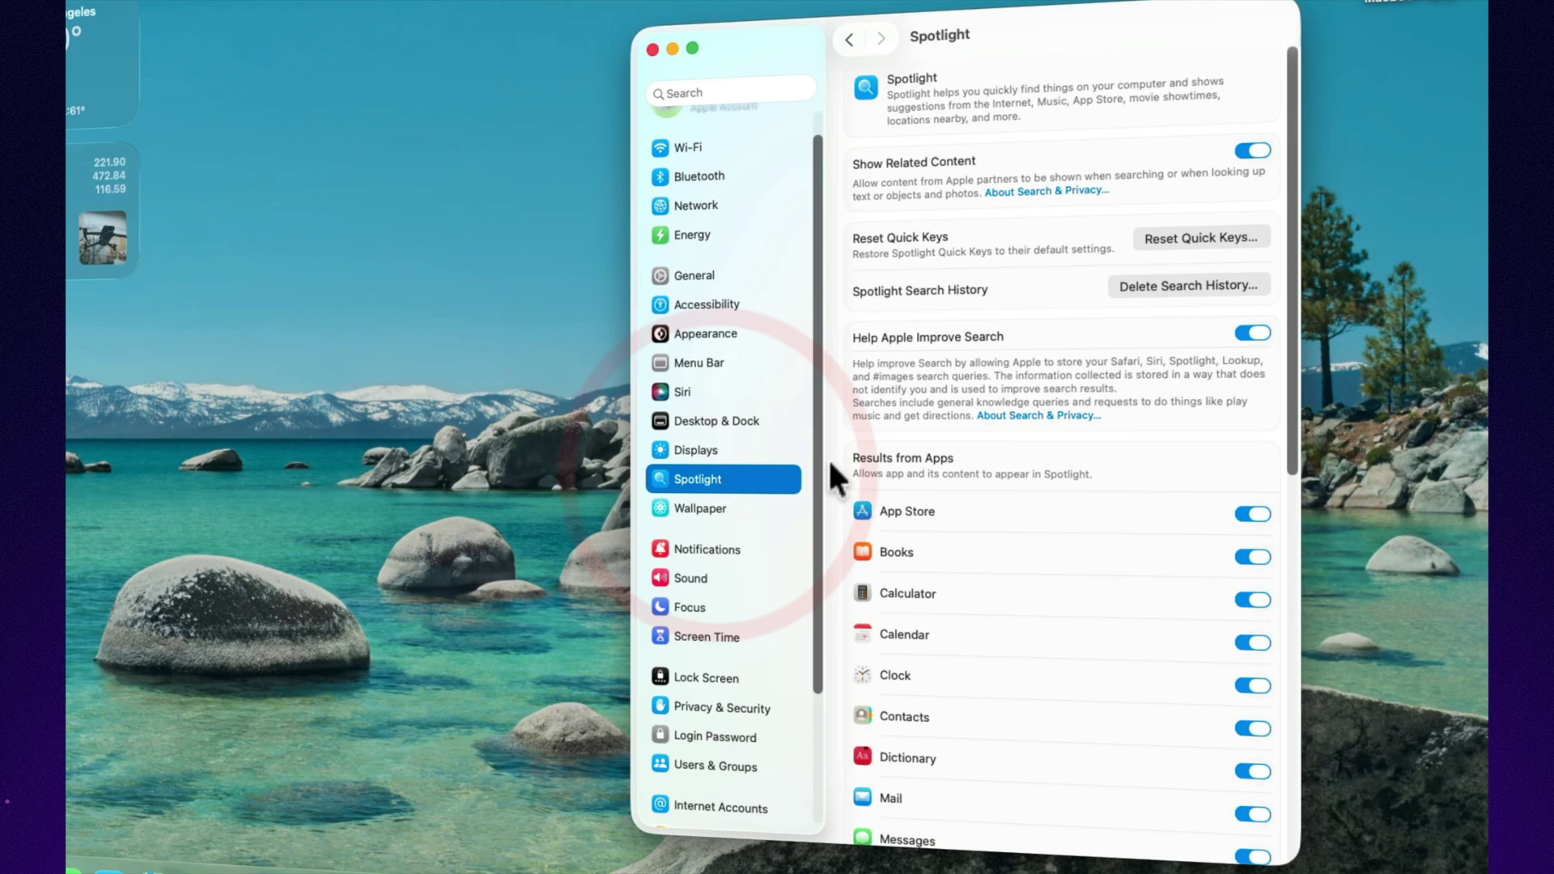
scroll(1017, 395, down, 2)
scroll(1015, 387, down, 5)
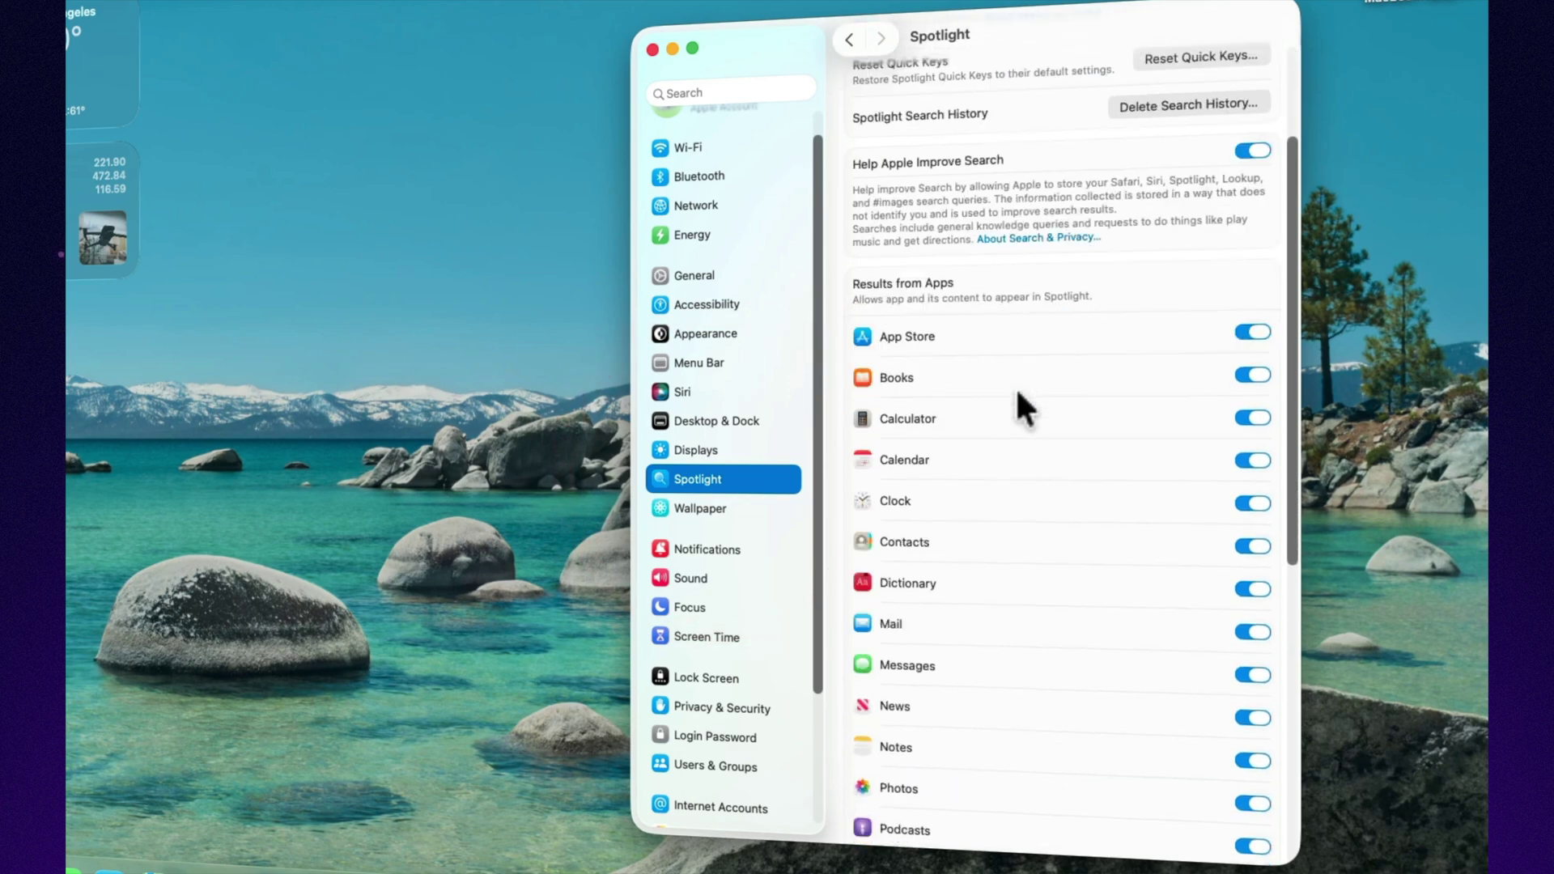
click(1252, 553)
Step: Also exclude Safari, Messages and Documents from Spotlight results
scroll(1196, 700, down, 3)
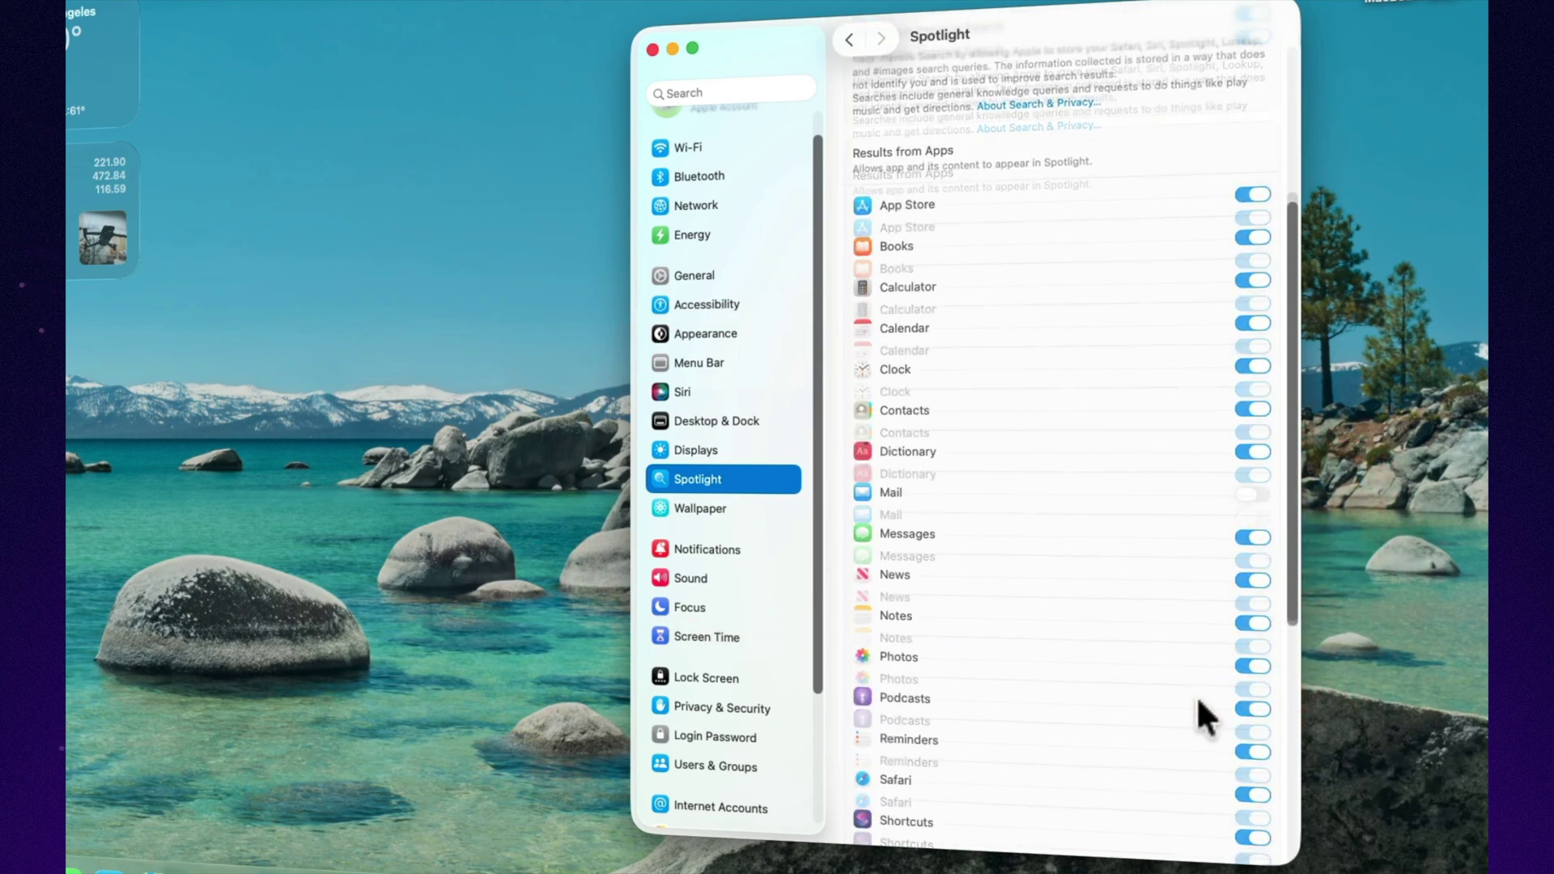
click(1247, 715)
scroll(1195, 616, down, 1)
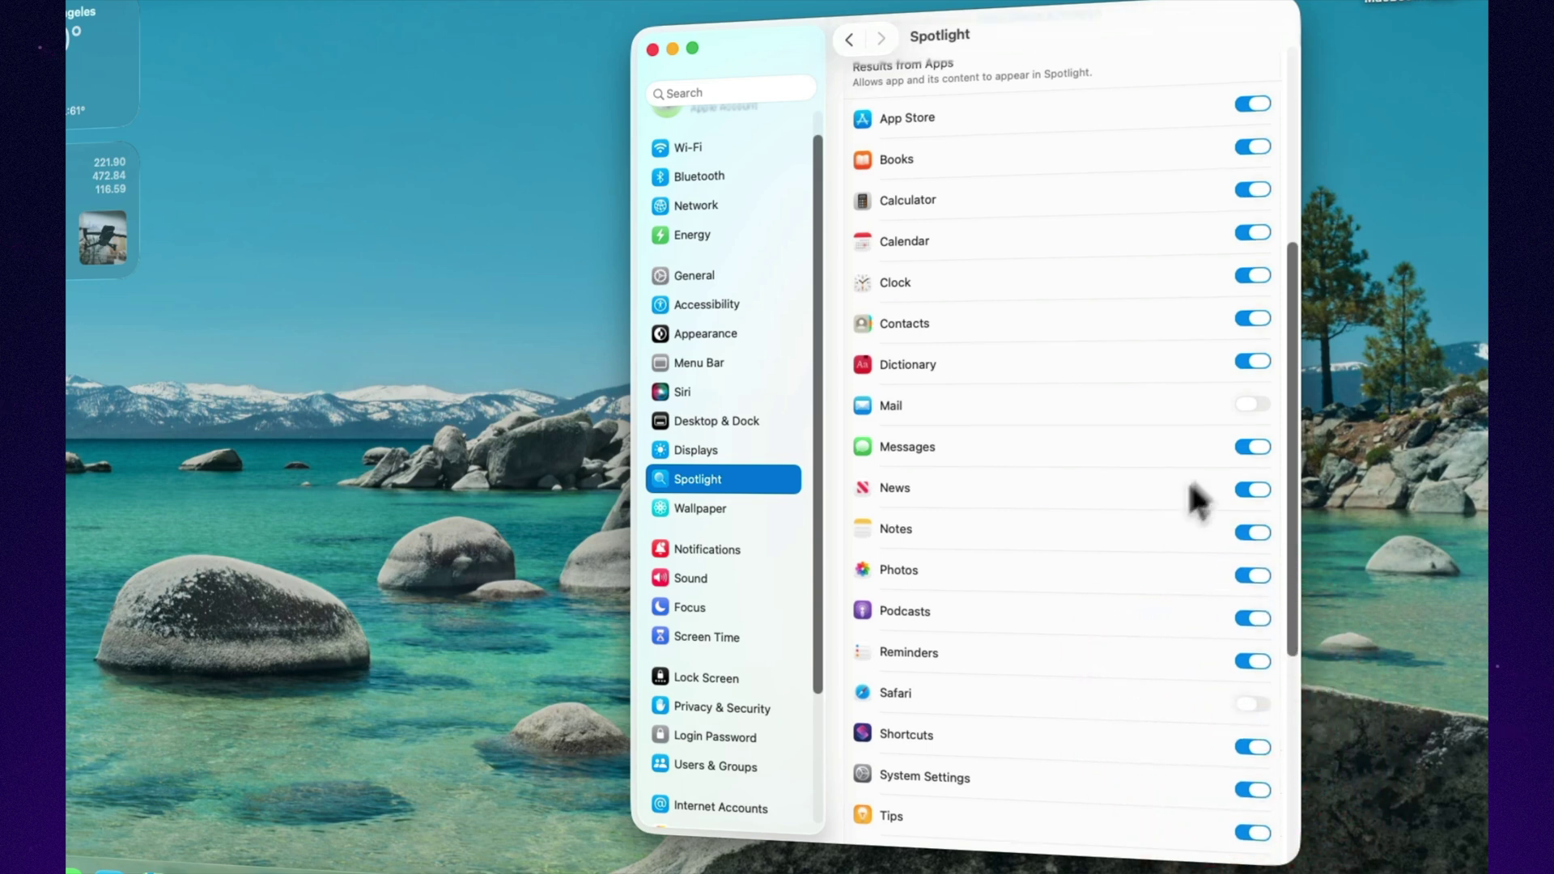
click(1251, 449)
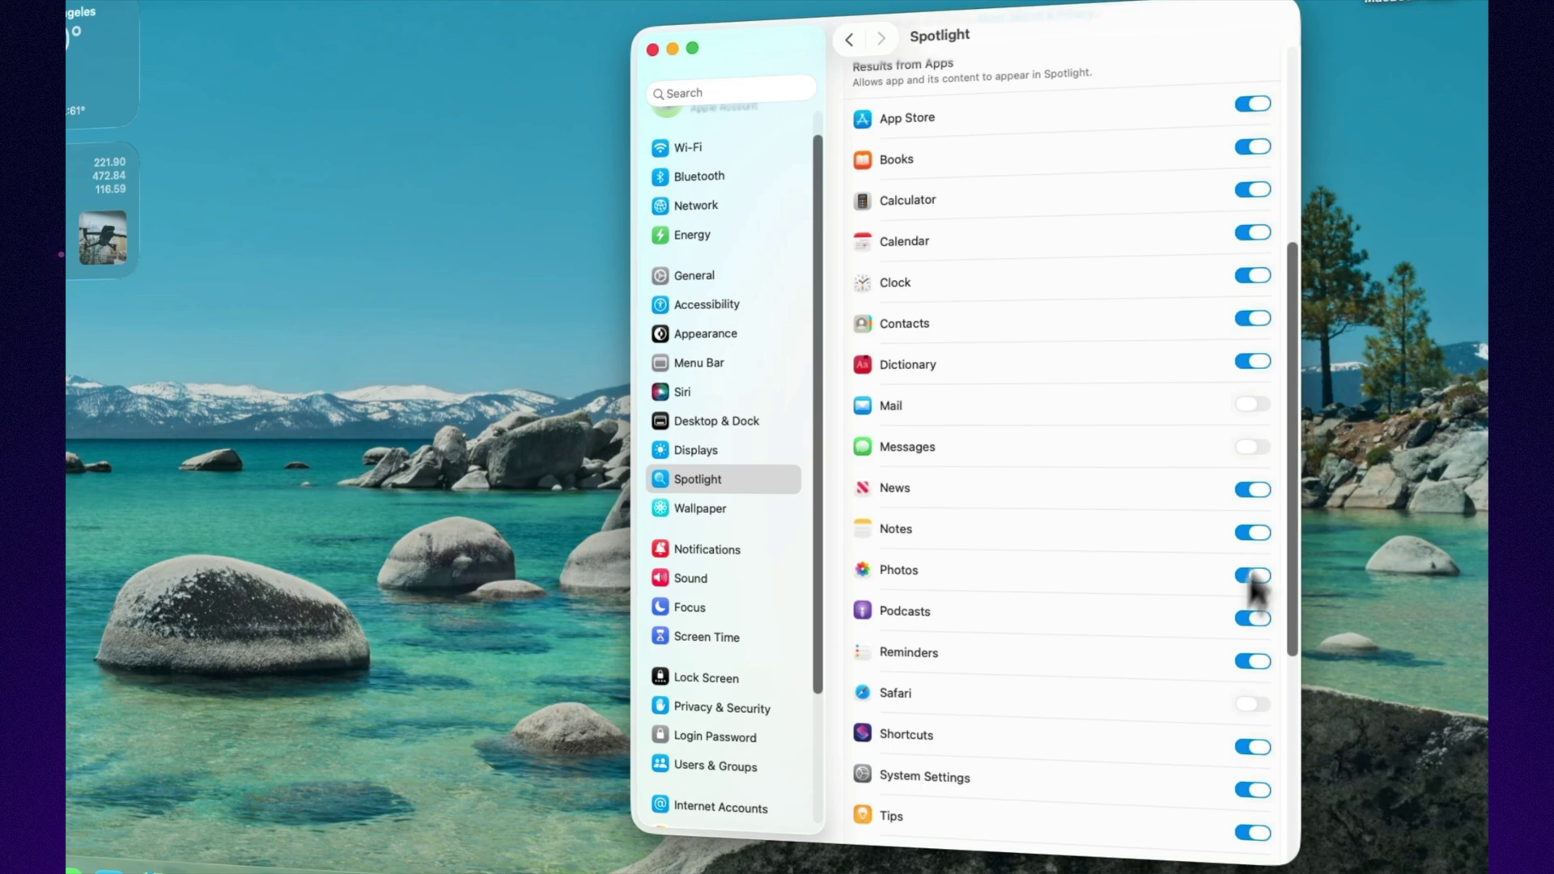
scroll(1253, 490, up, 1)
scroll(1253, 491, down, 5)
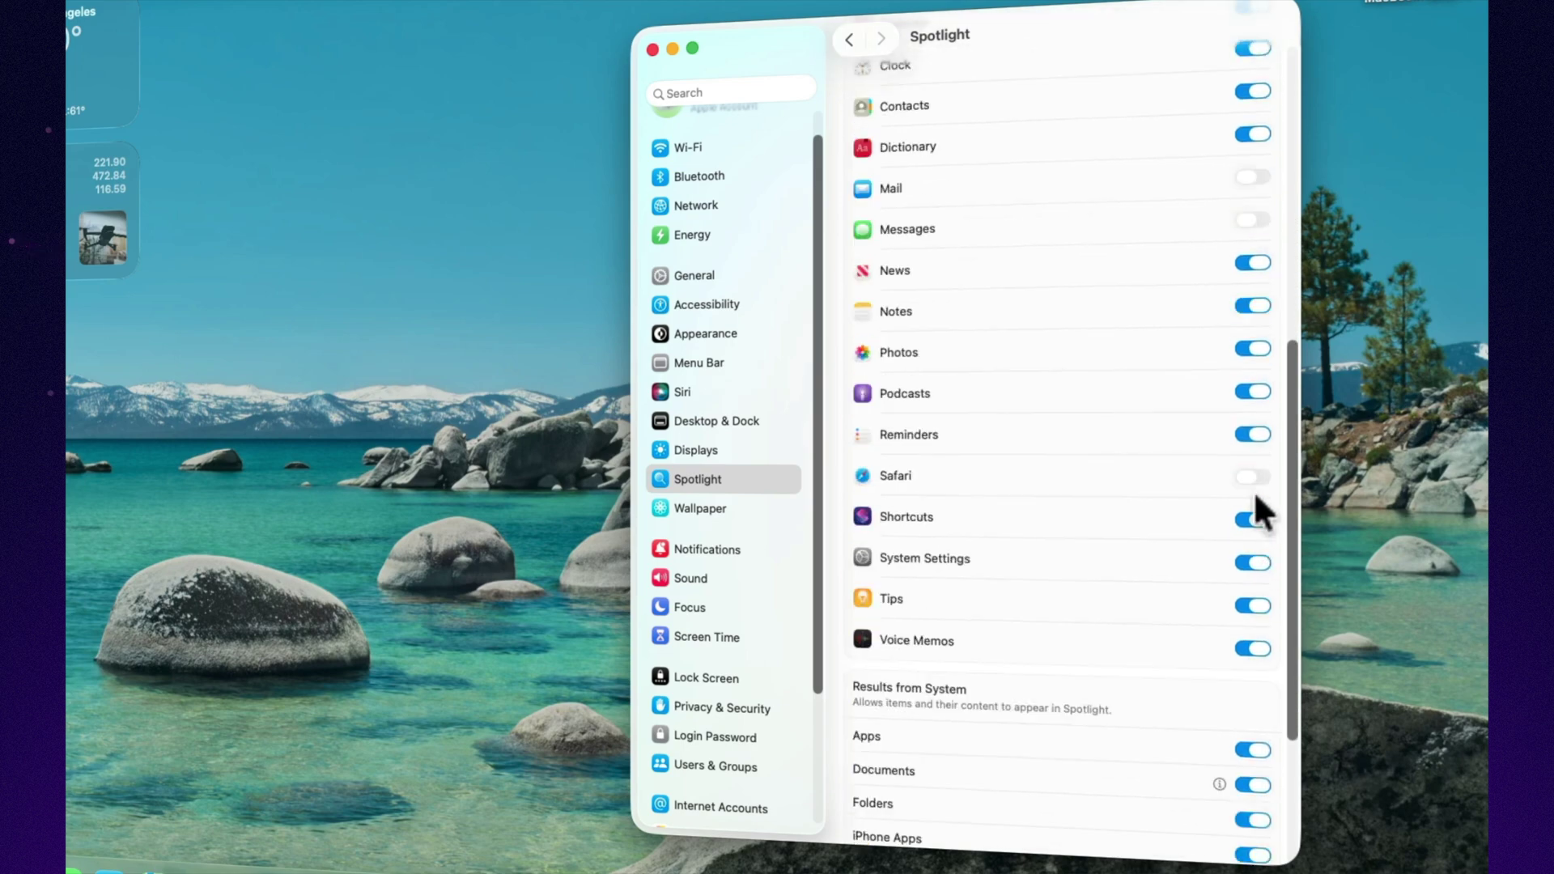
click(1250, 701)
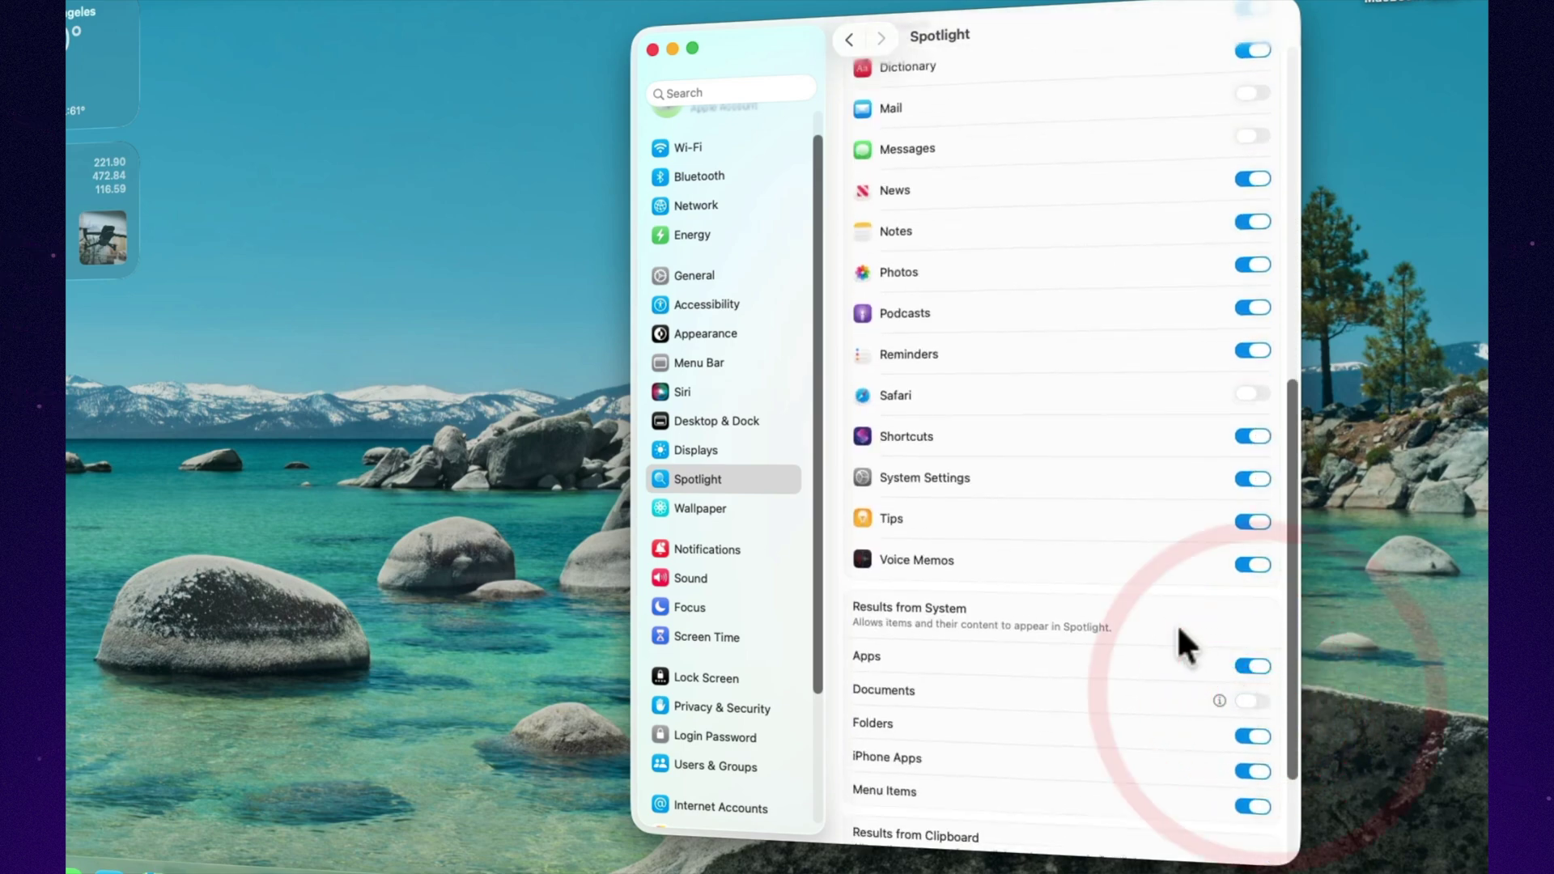
scroll(1174, 625, down, 3)
scroll(1171, 624, up, 10)
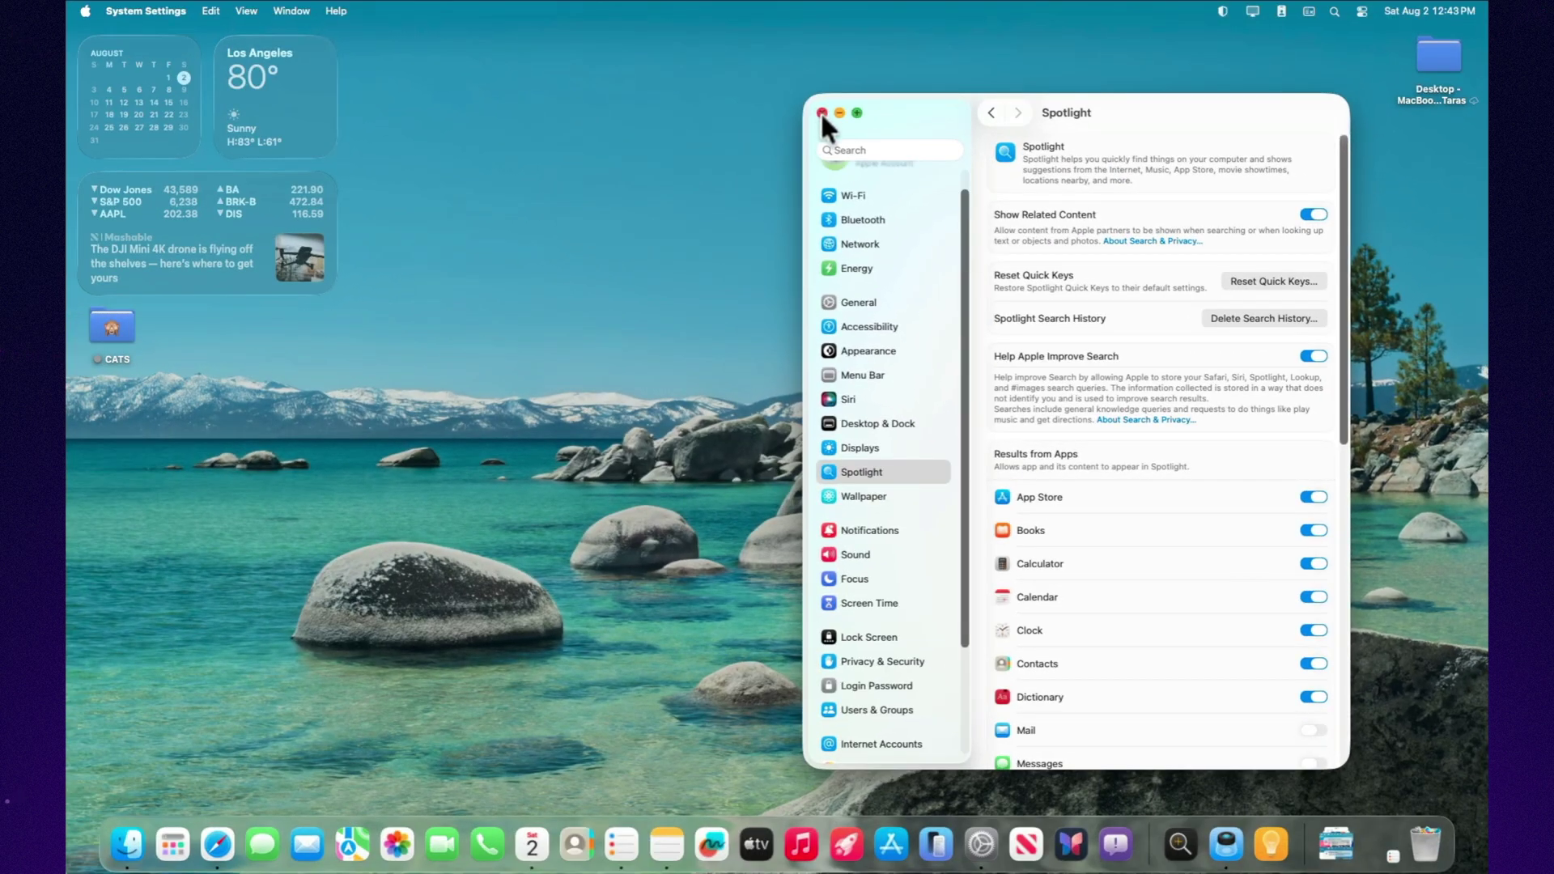
Step: Switch off AirPlay Receiver under General > AirDrop & Handoff, authorizing with the account password
click(821, 111)
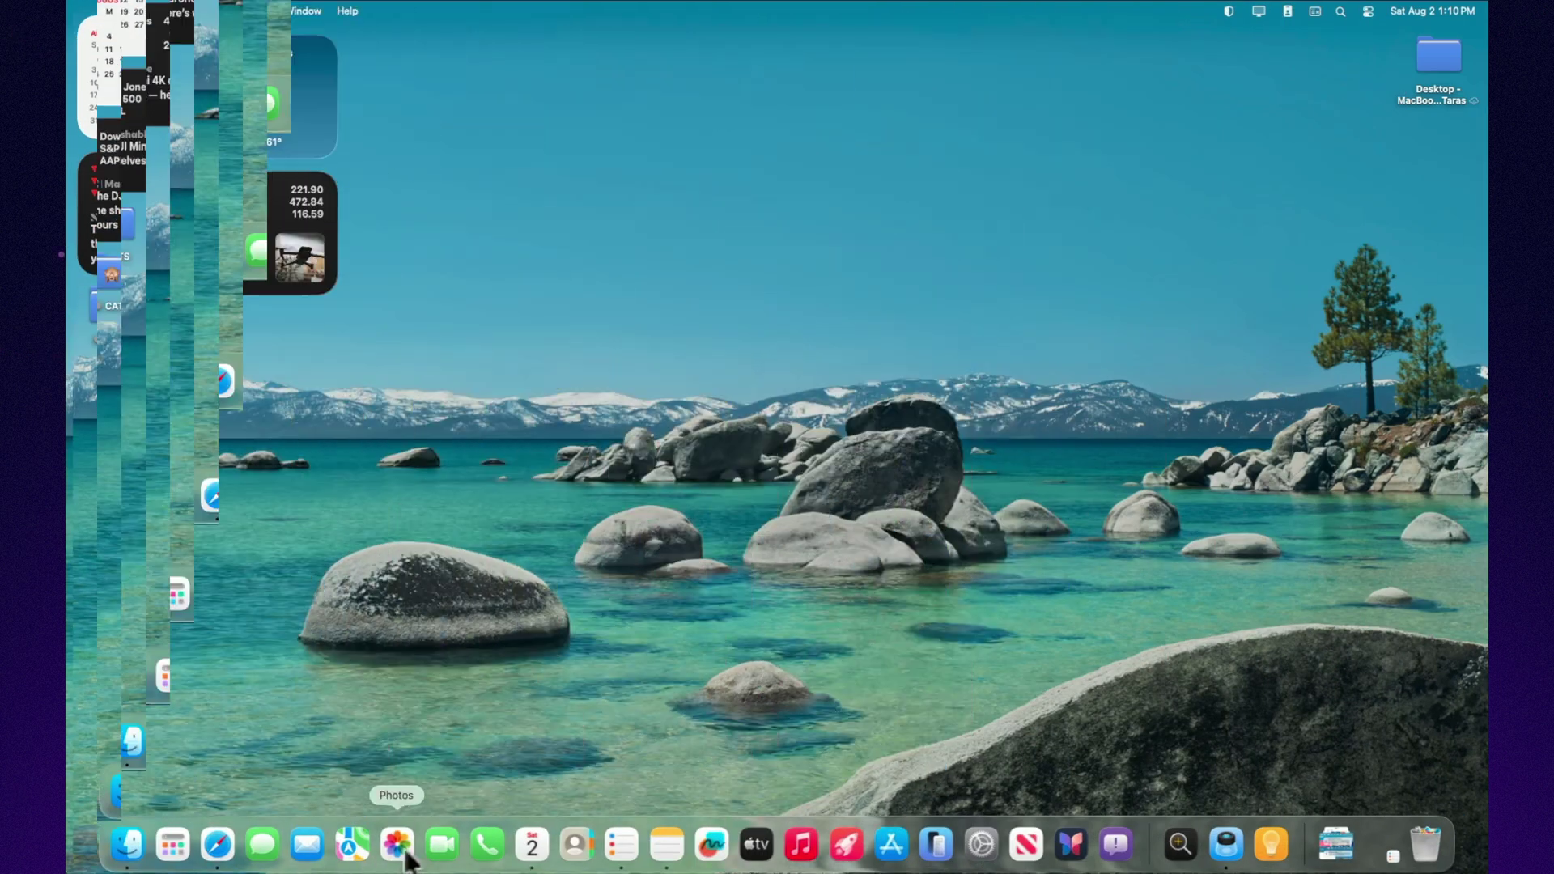
click(982, 850)
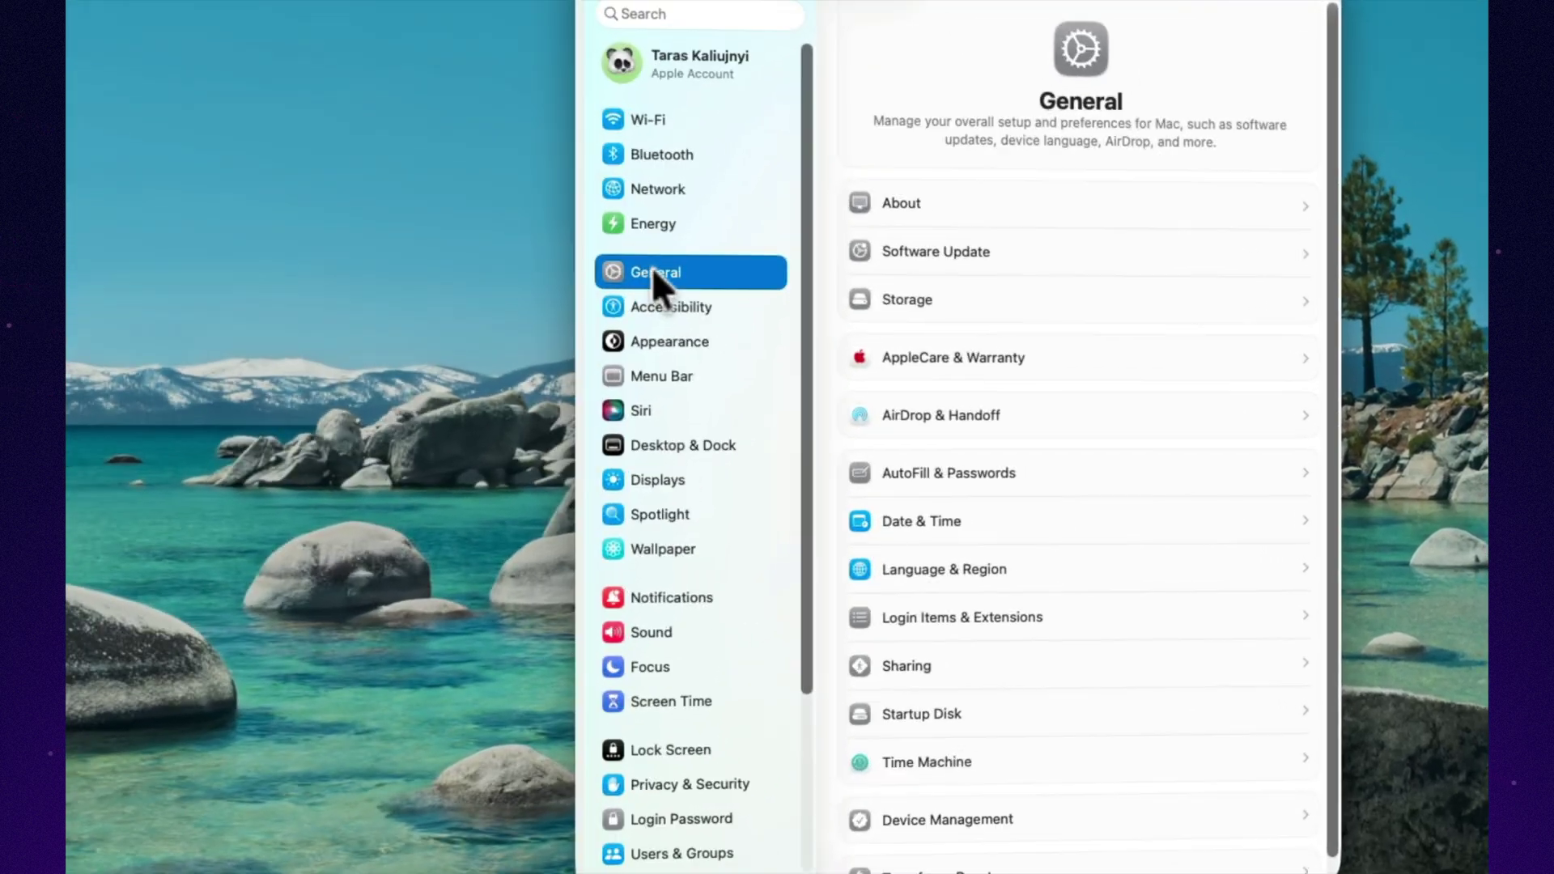
click(855, 333)
click(955, 410)
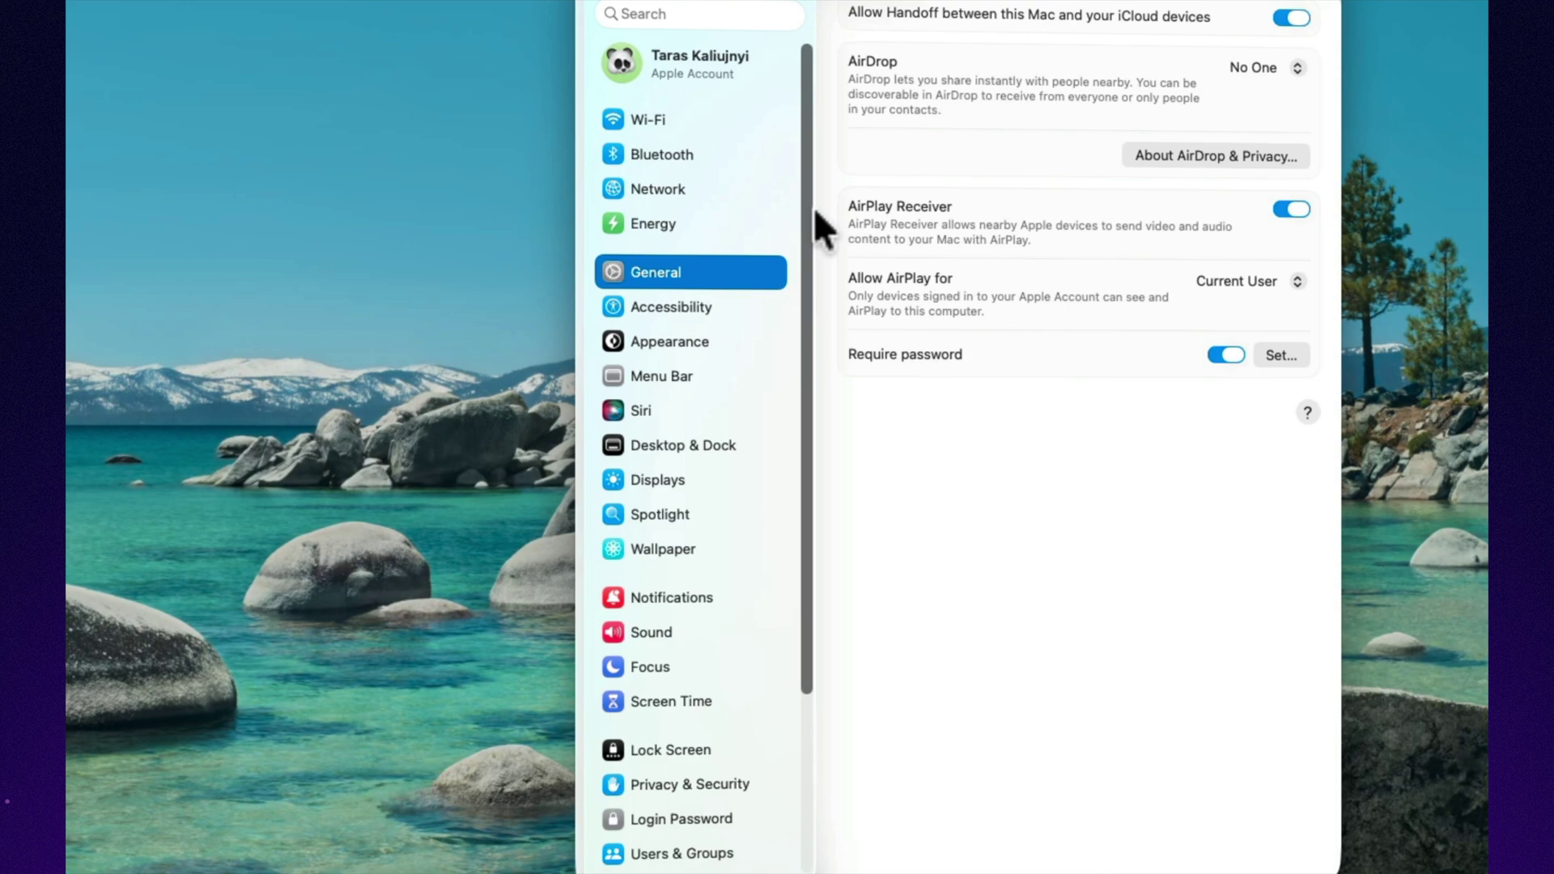
click(1291, 212)
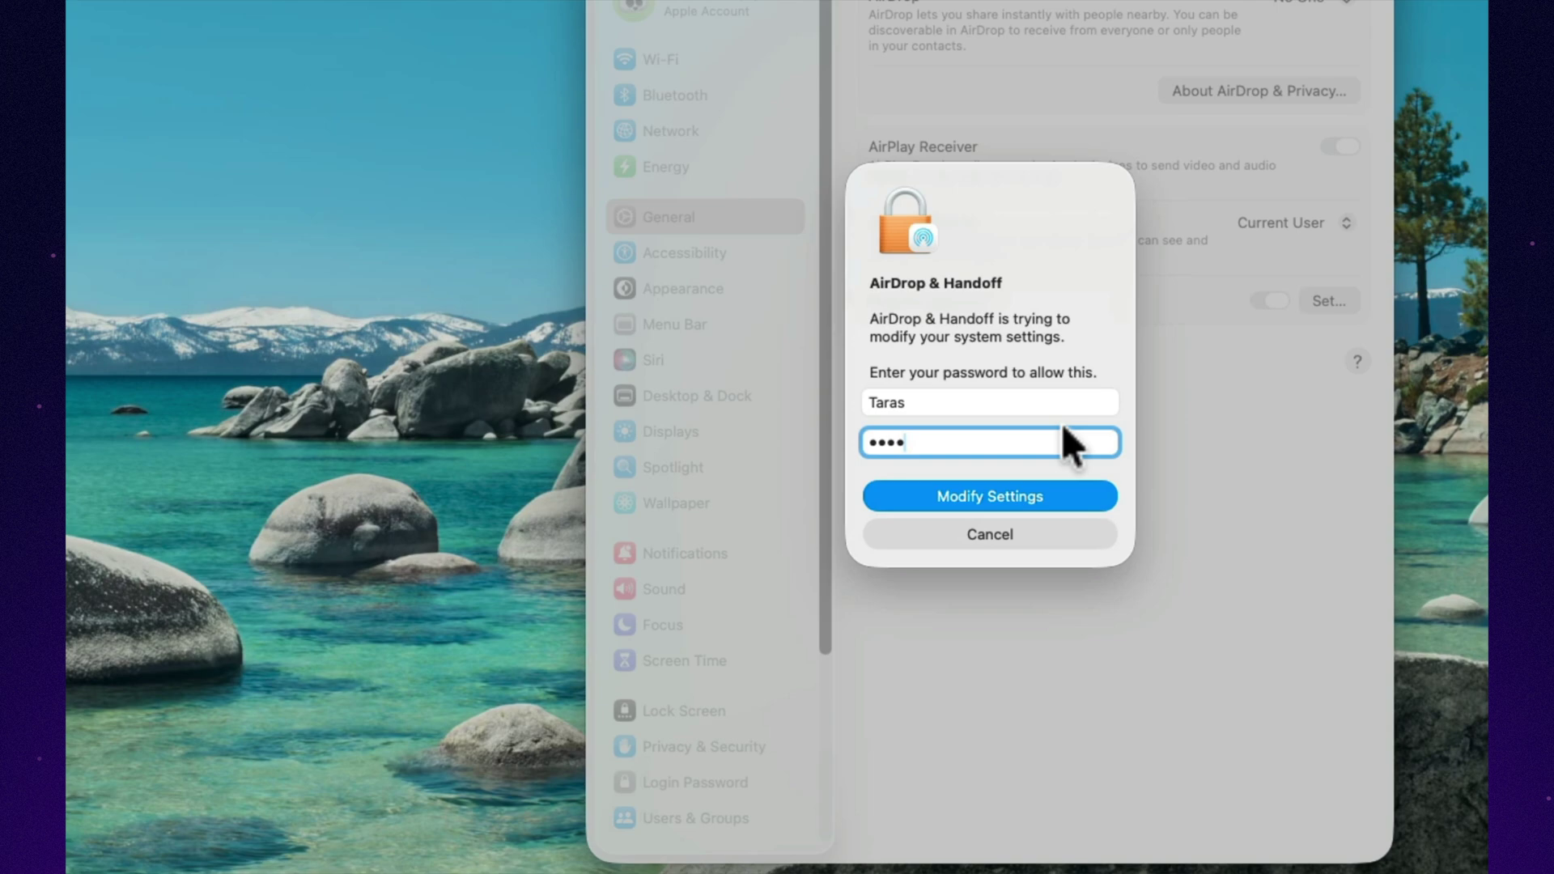
key(Return)
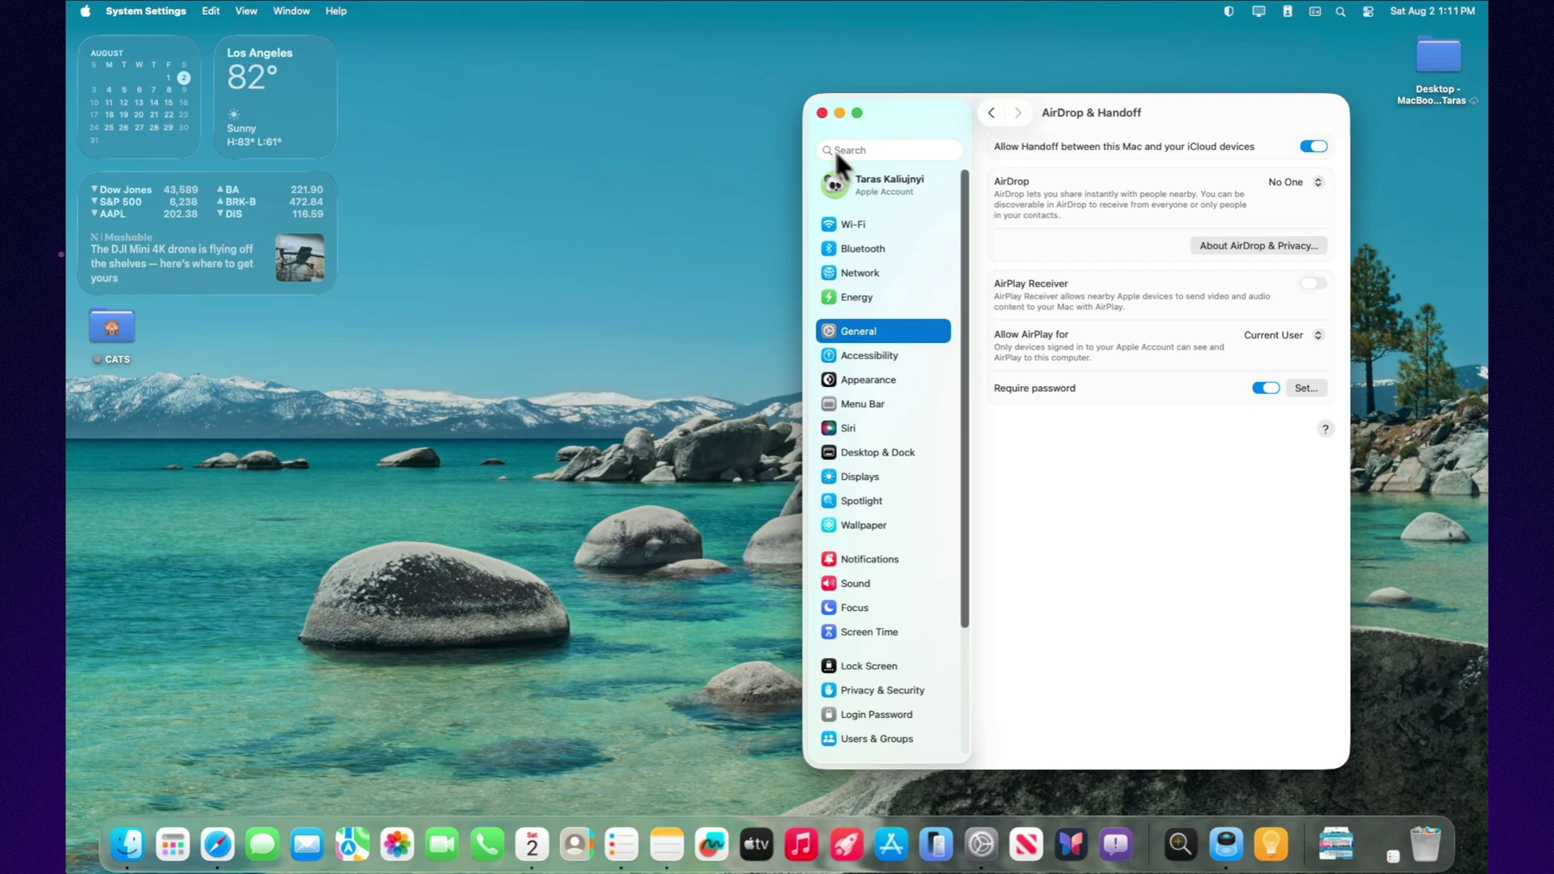
Step: Close System Settings and unlock the Mac with the account password
click(822, 113)
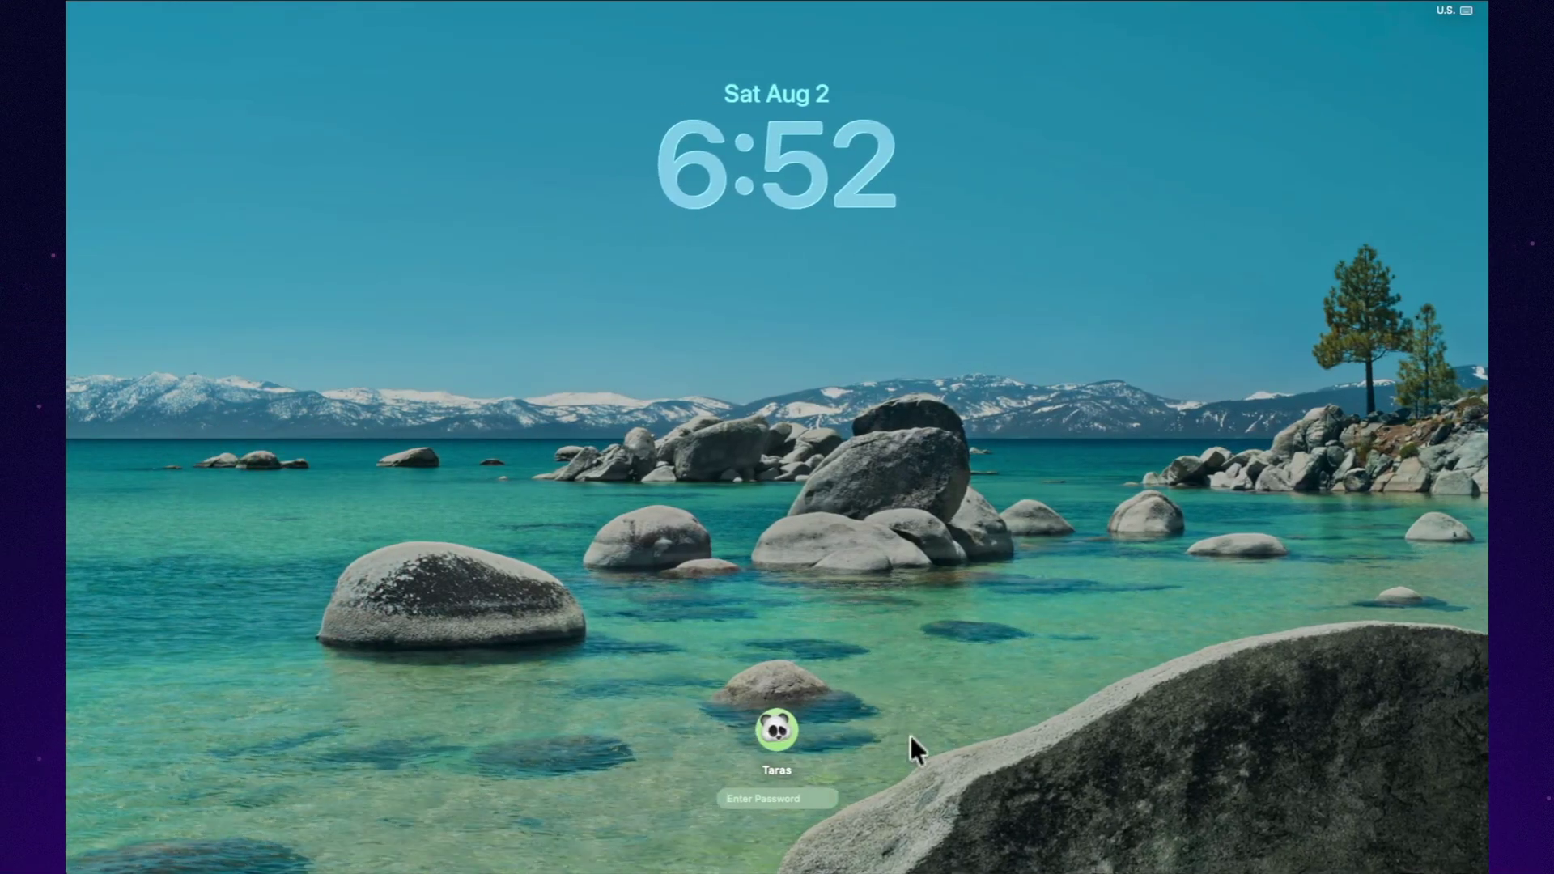
text(a)
key(Return)
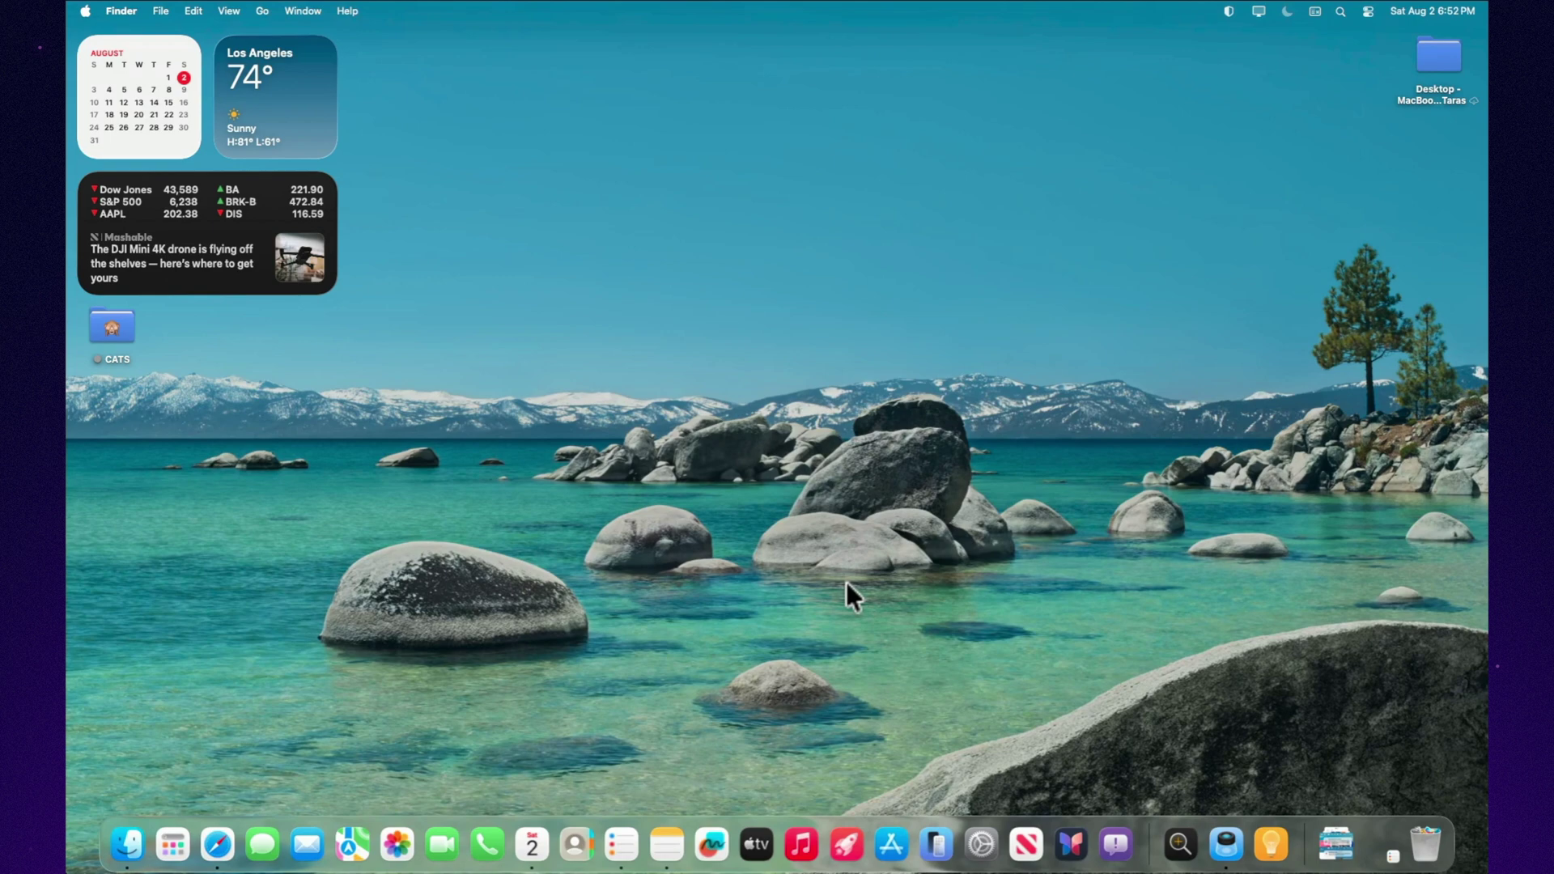
Step: Try Goa Beaches, then set London Evening as the wallpaper
click(991, 848)
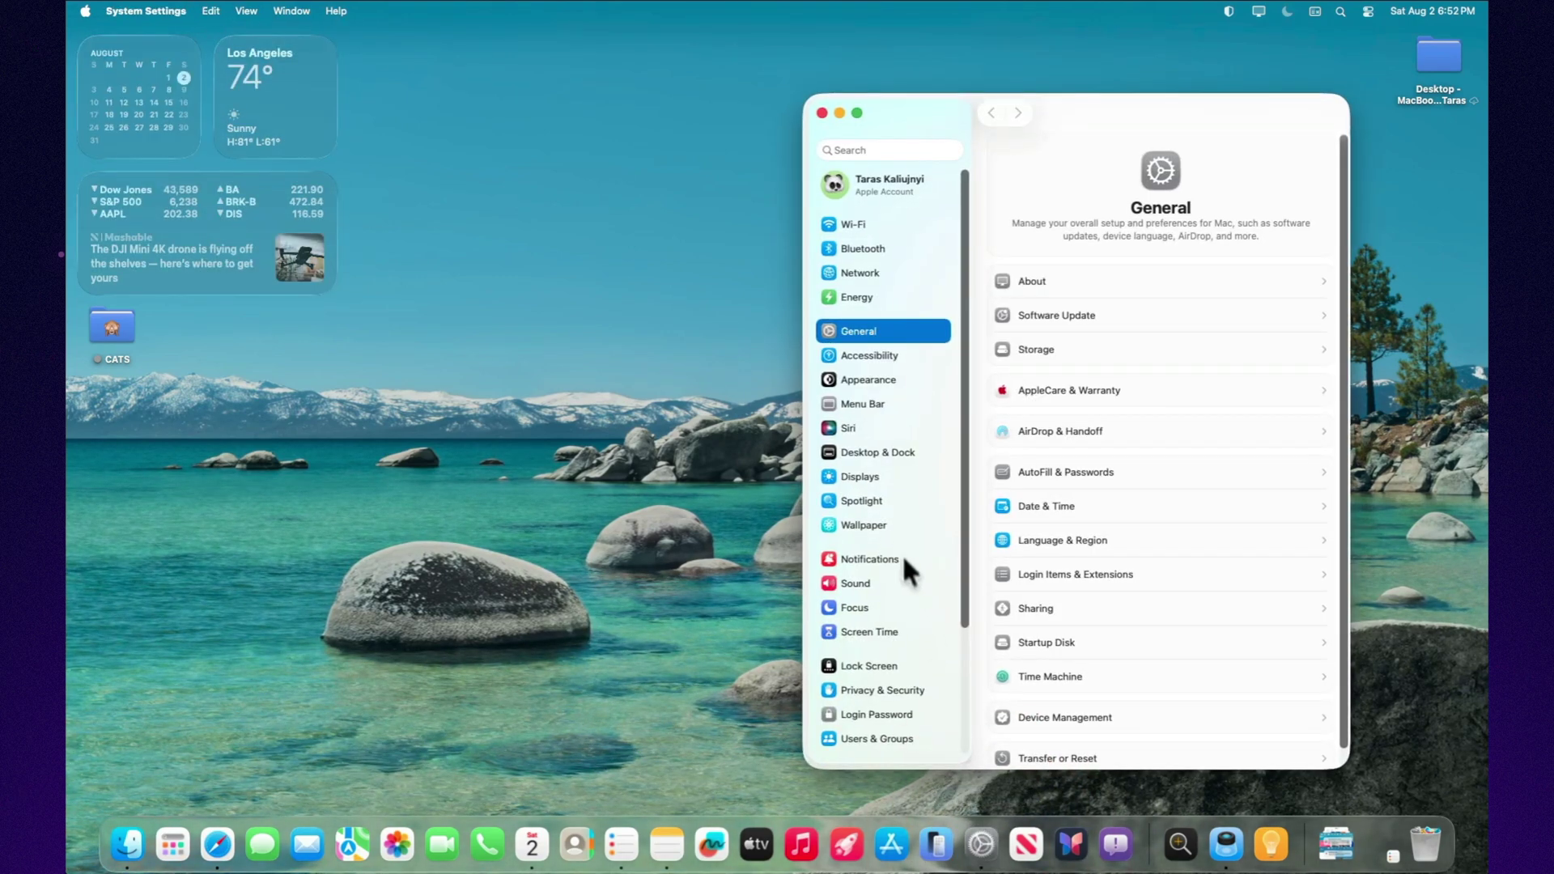
click(889, 528)
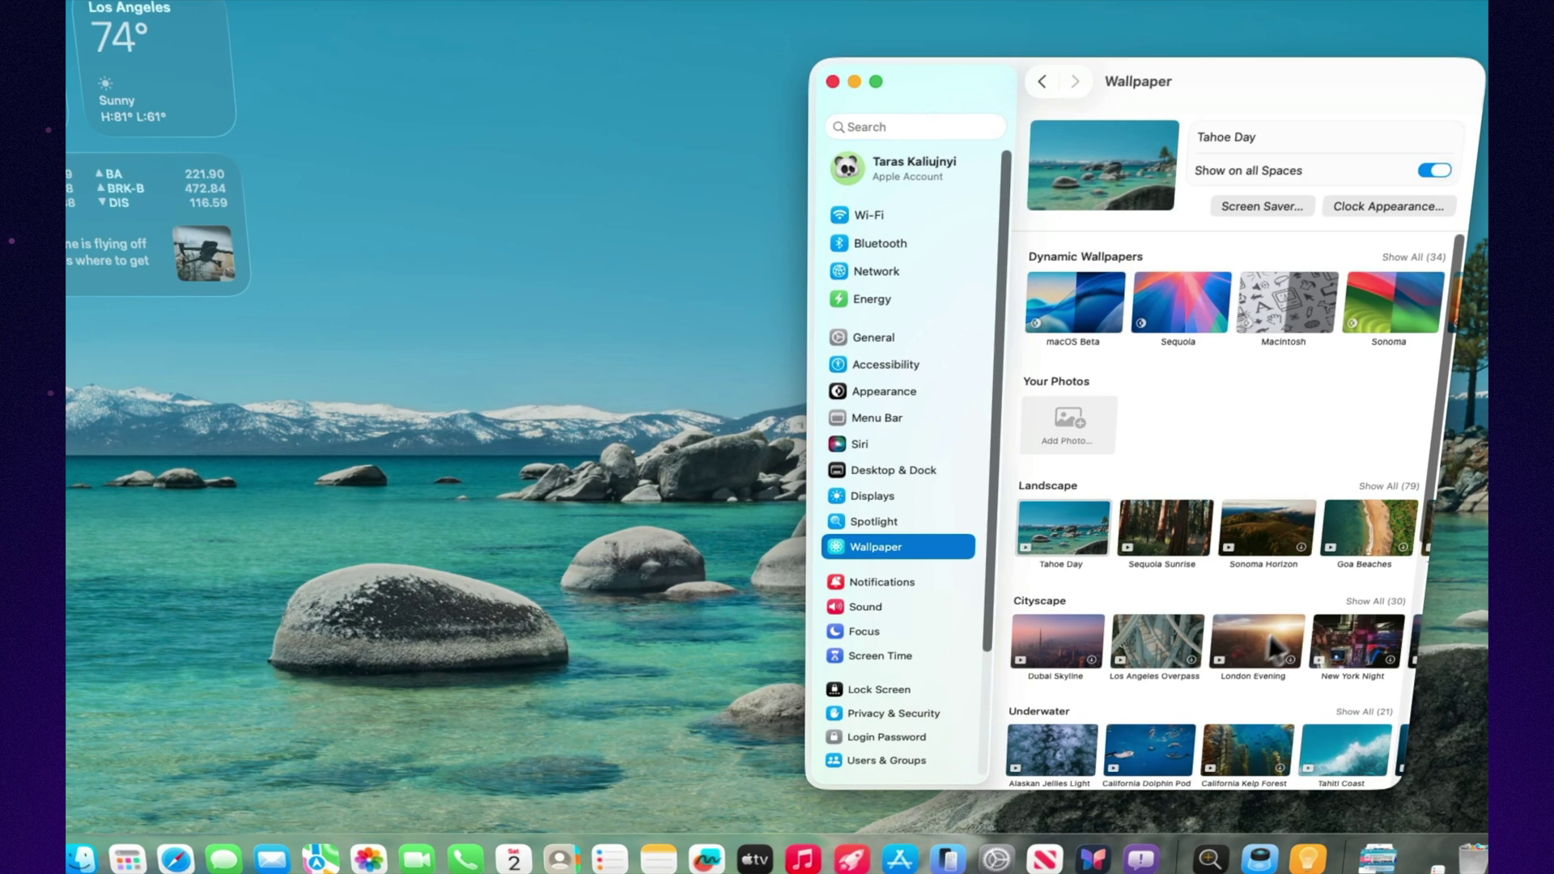
click(1363, 528)
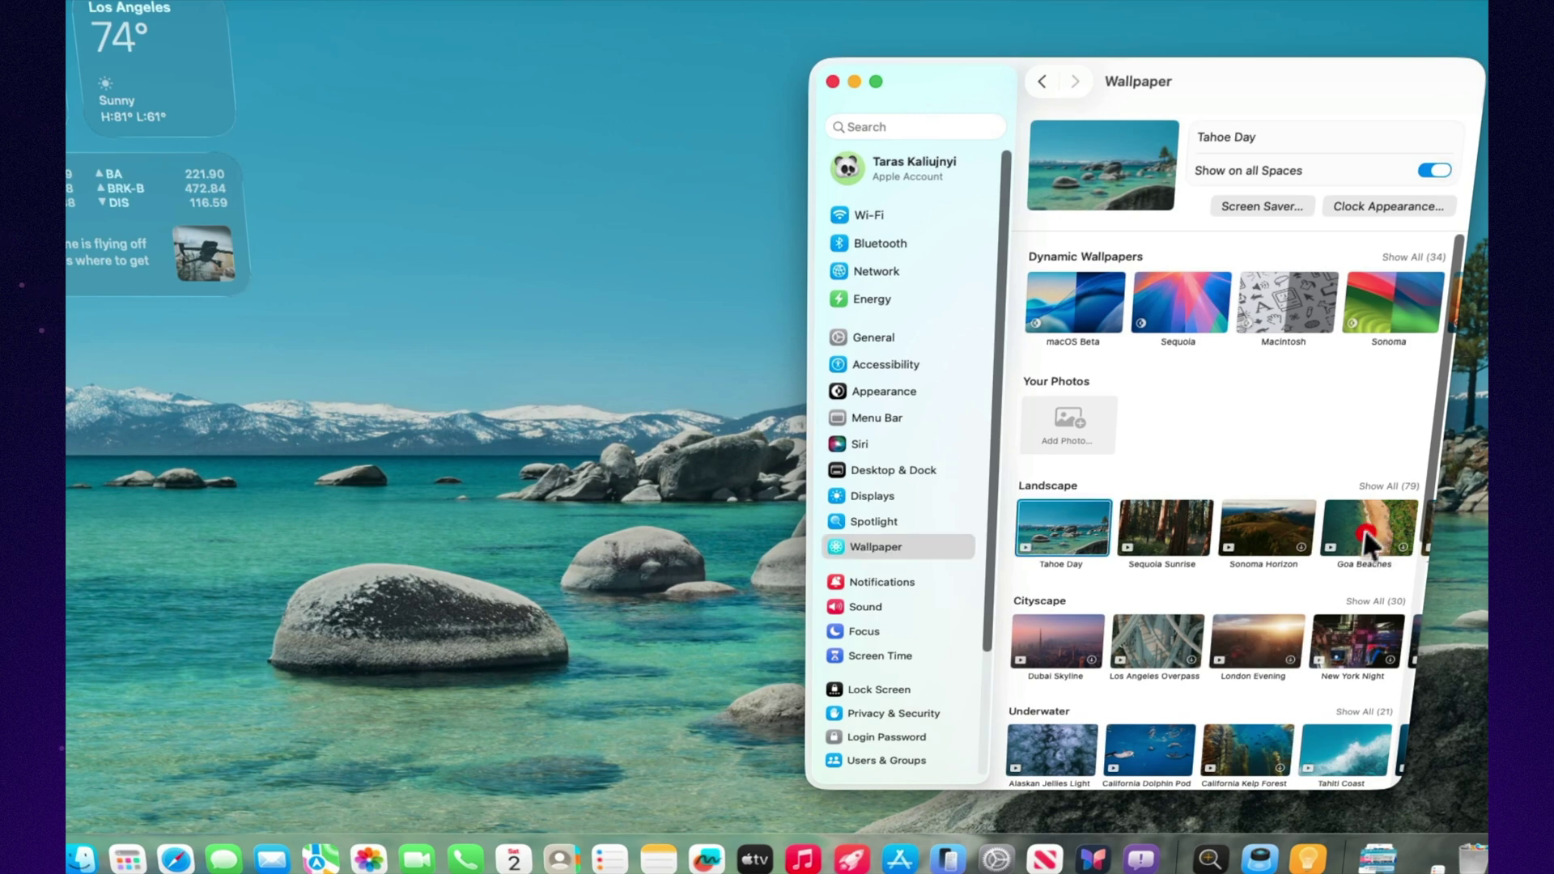
click(1261, 638)
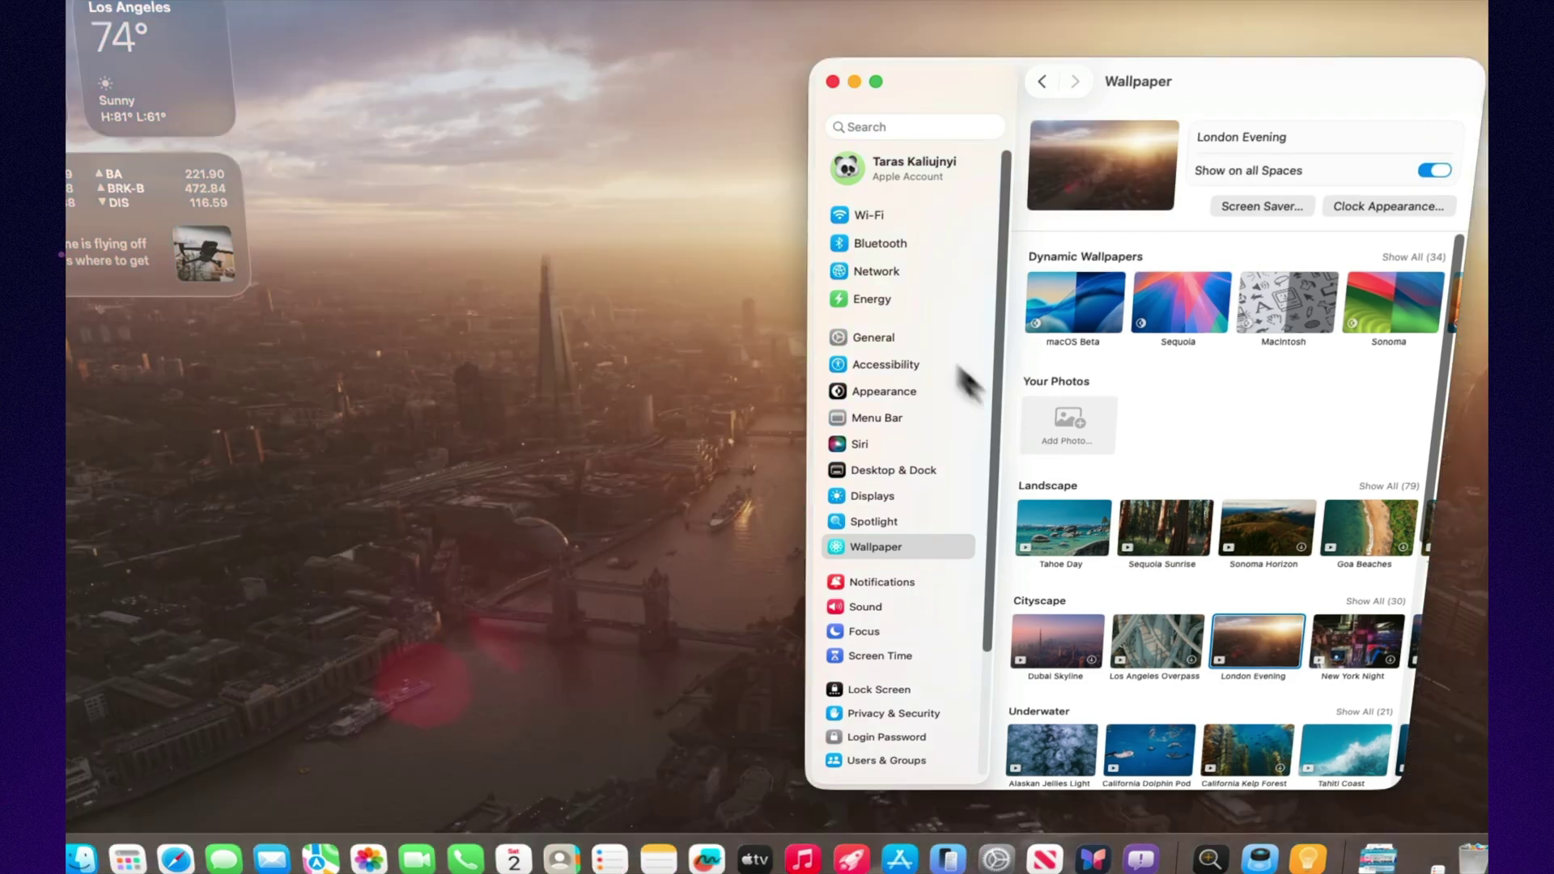
Step: Lock the screen and unlock it again with the password
key(ctrl+super+q)
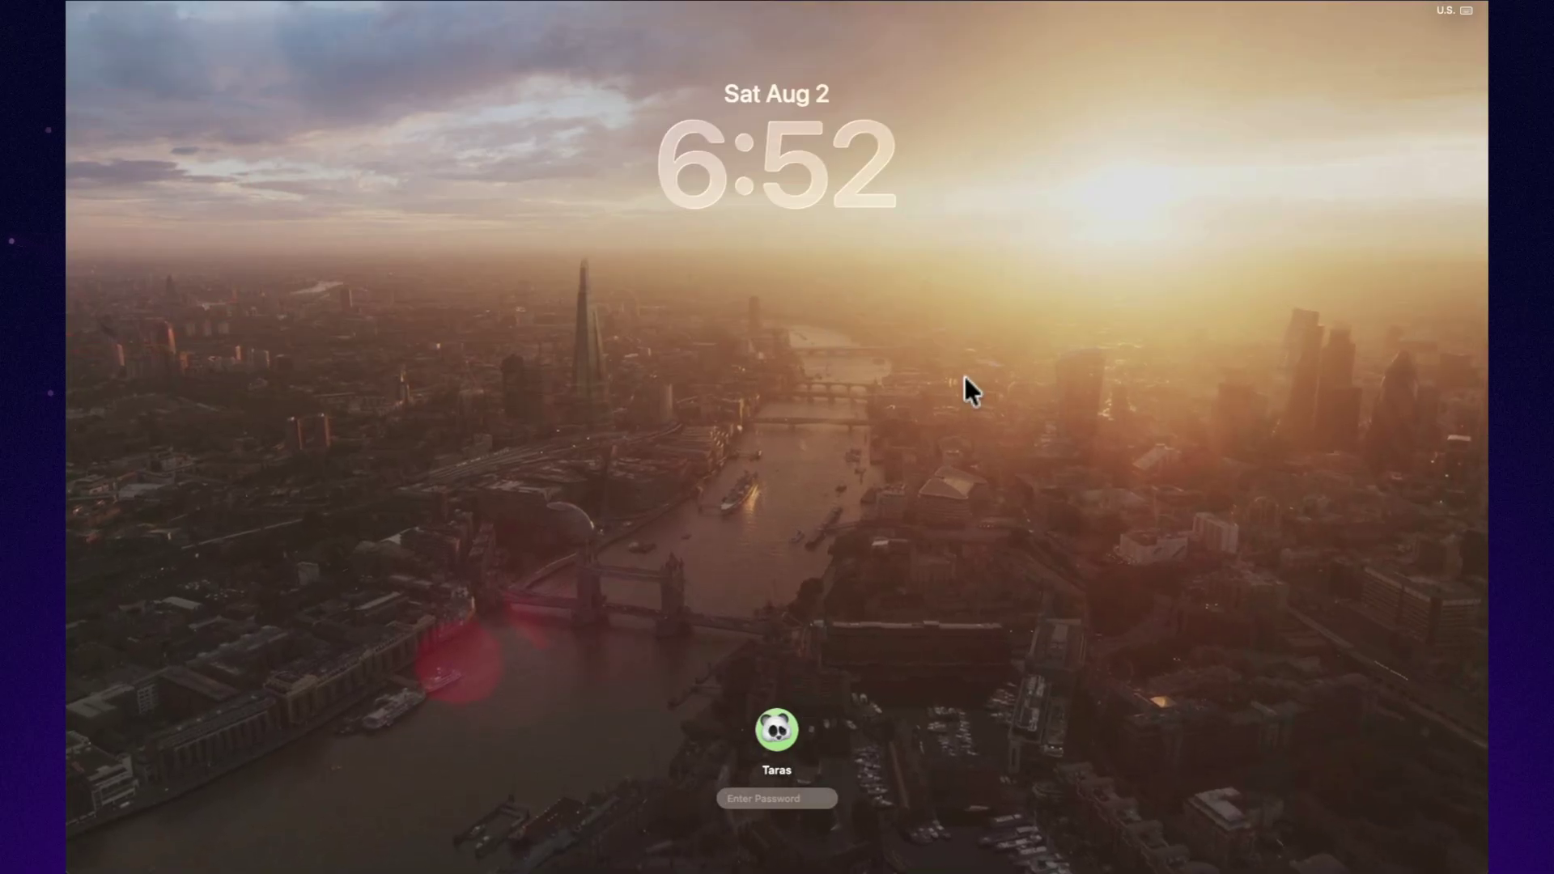
text(••••••)
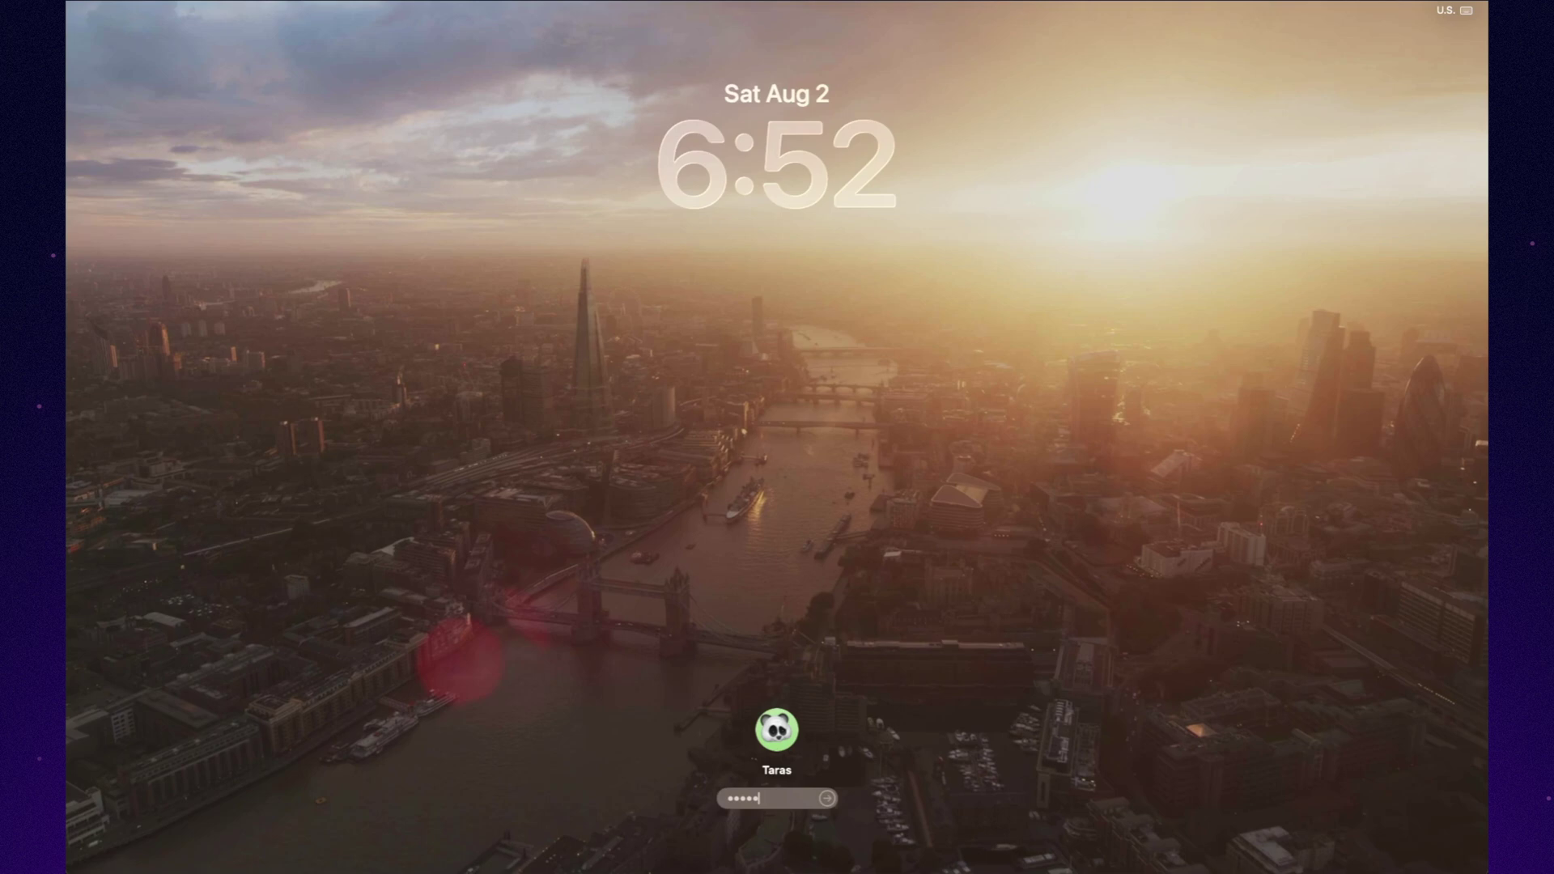
key(Return)
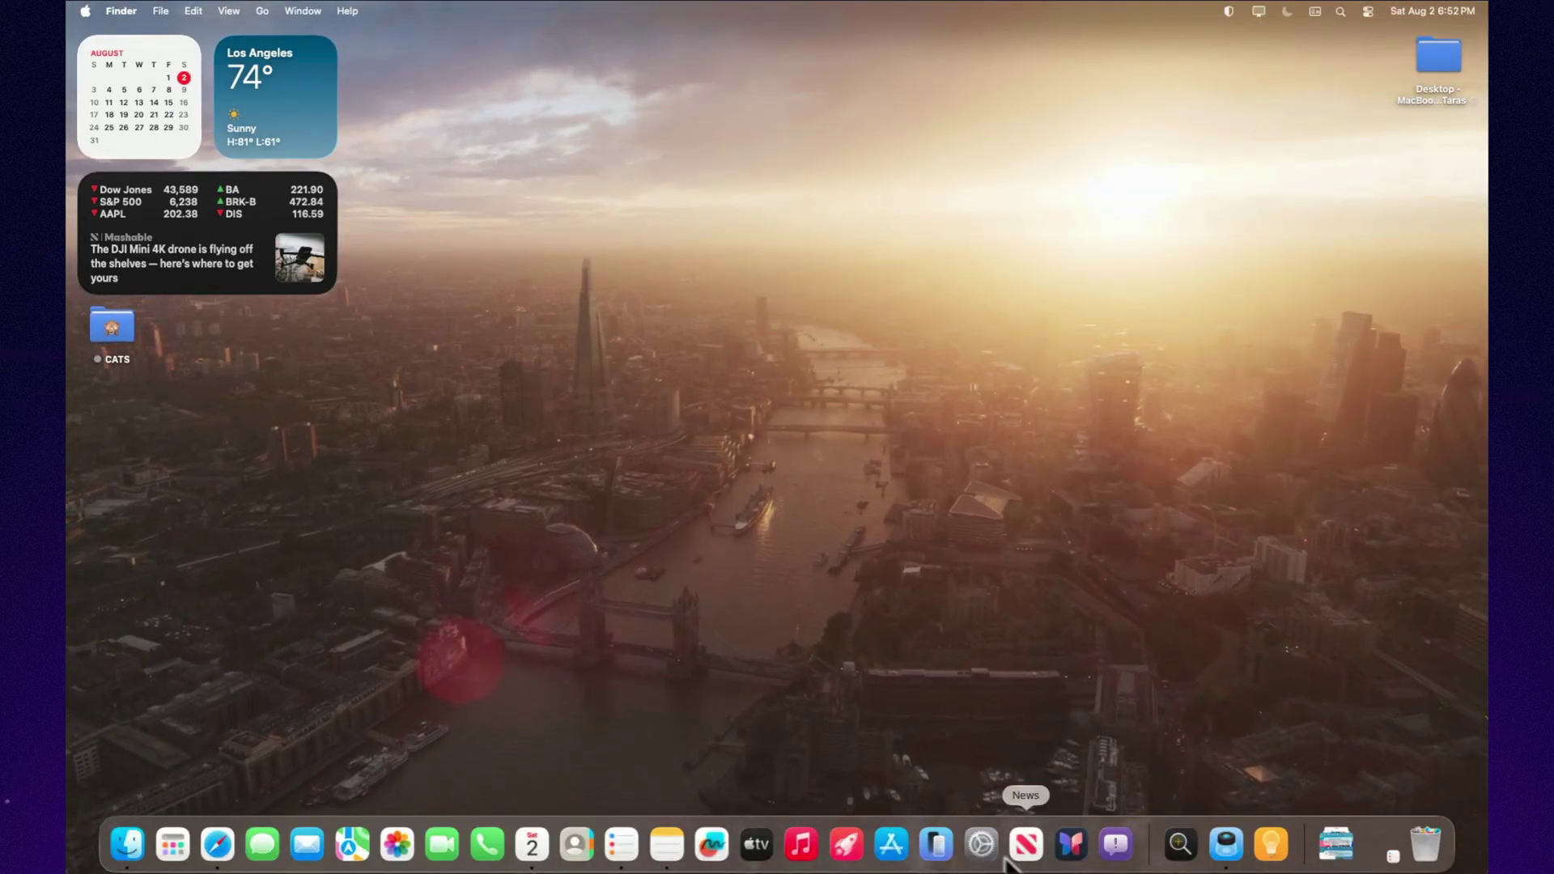
Step: Choose the macOS Beta dynamic wallpaper in Wallpaper settings and close System Settings
click(992, 850)
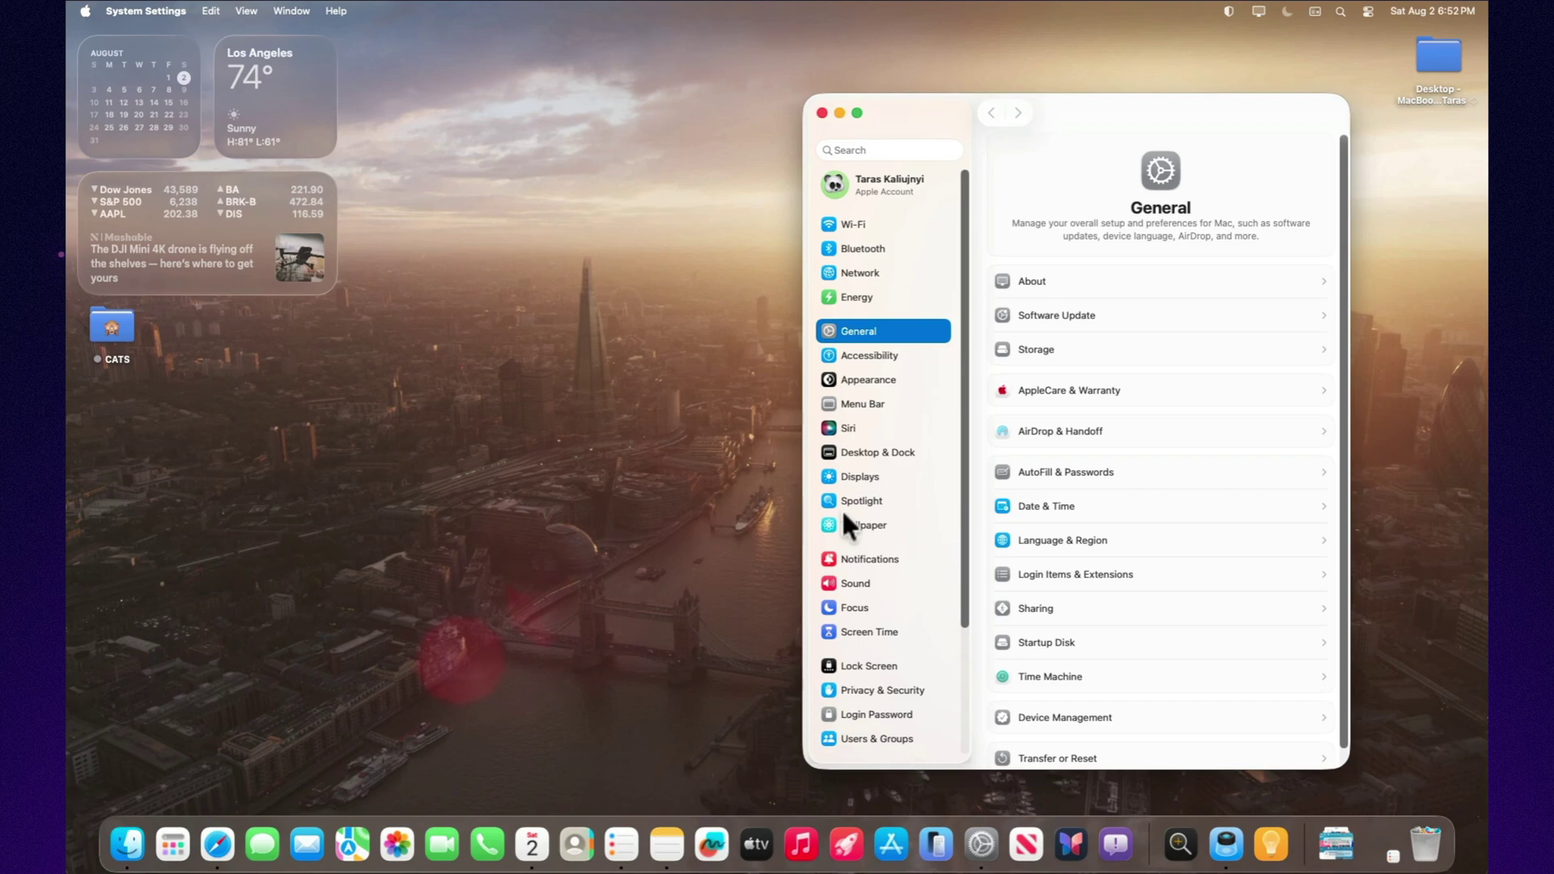
click(851, 530)
click(1011, 312)
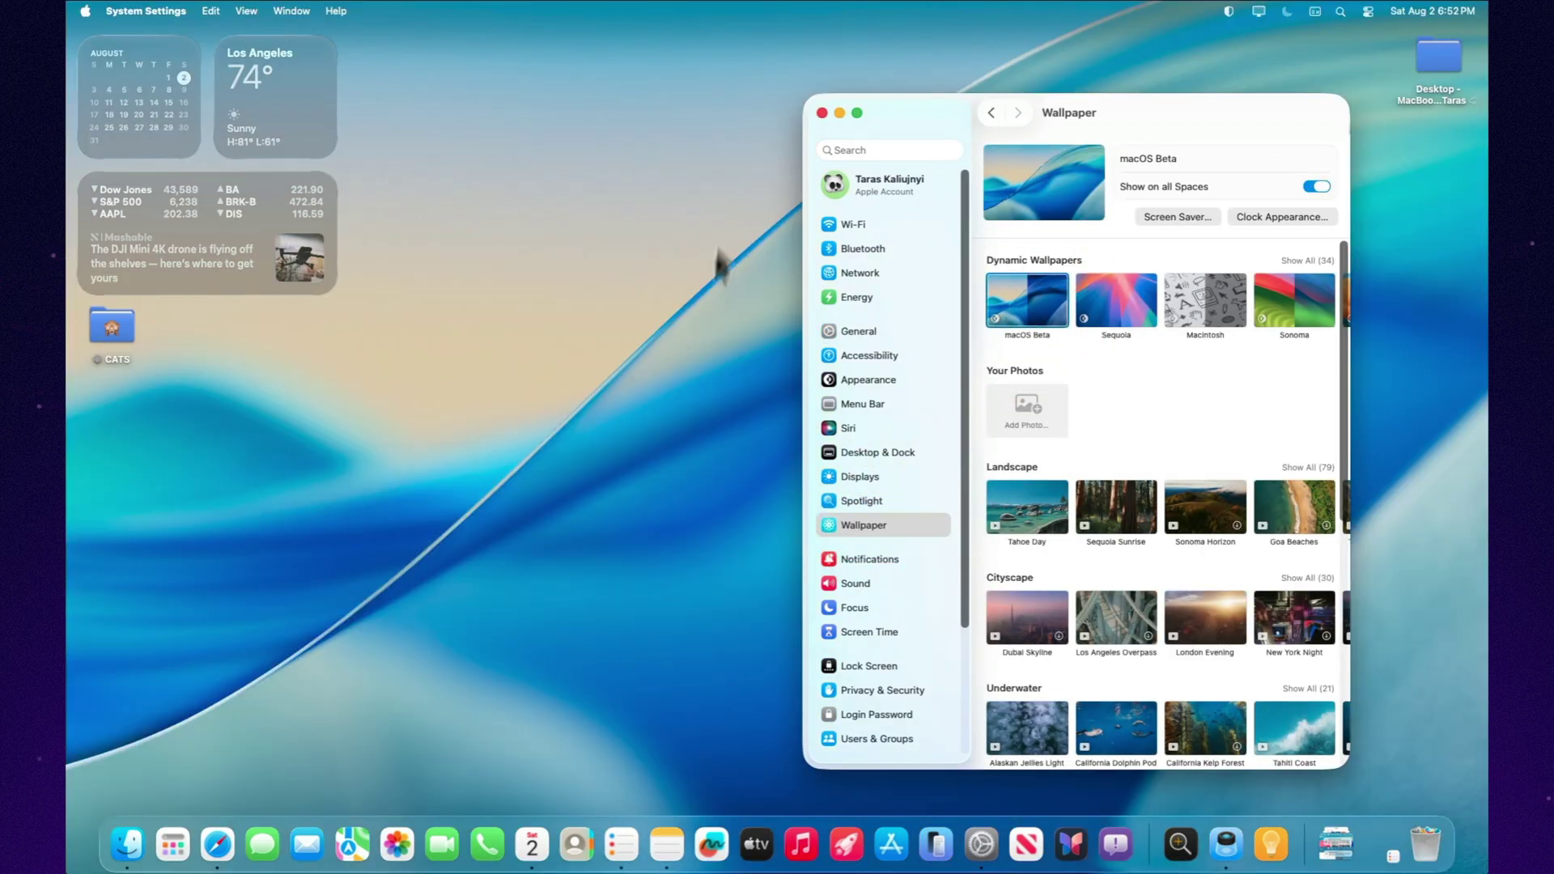
click(821, 112)
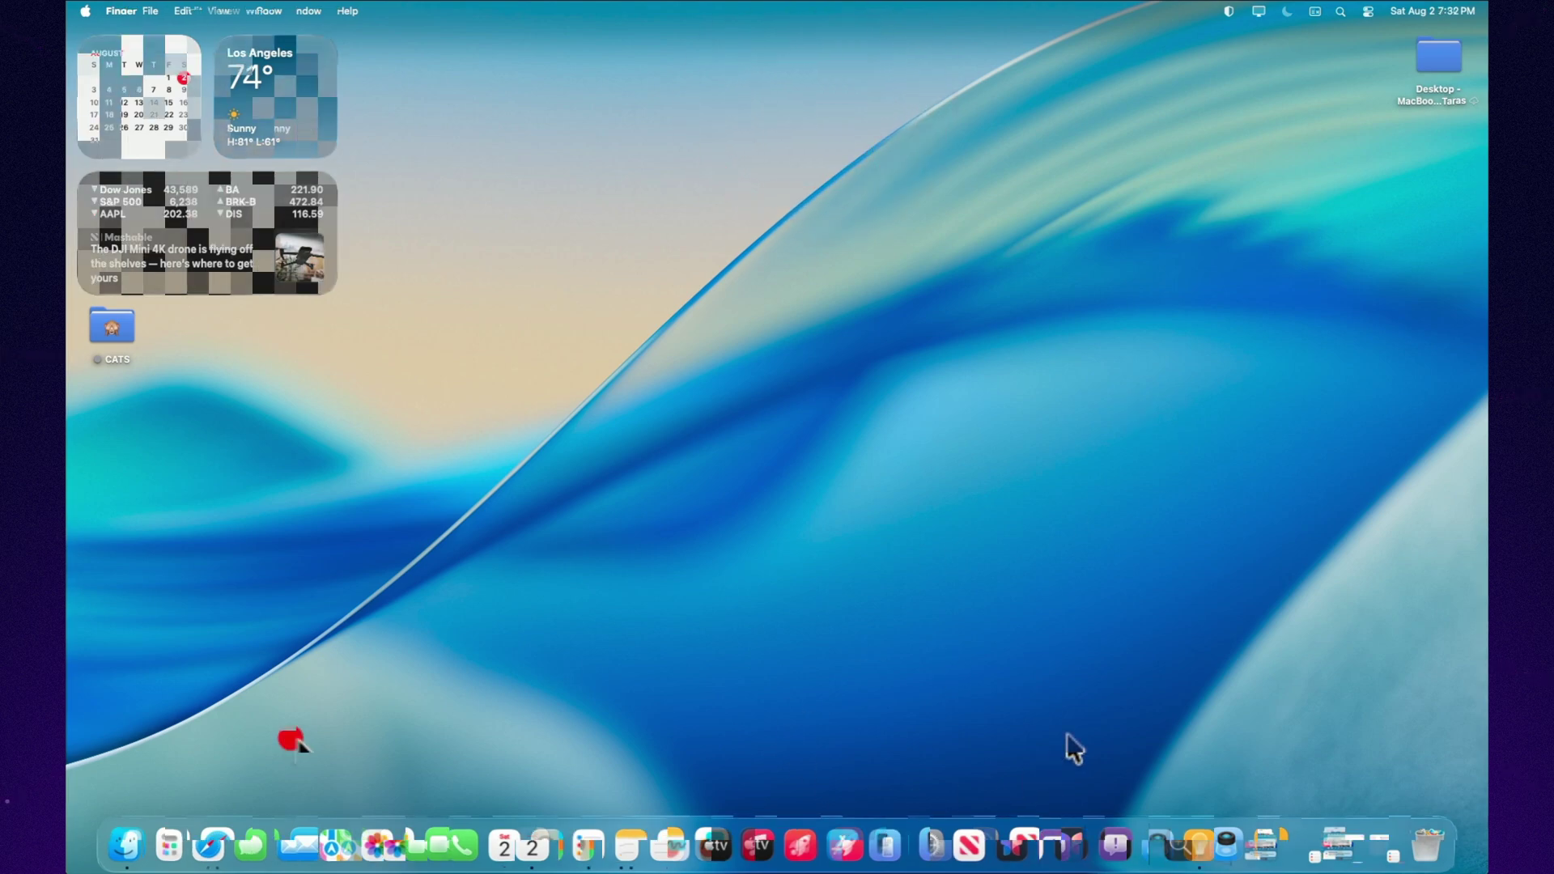
Step: Restore Safari's Siri eavesdropping results and expand the AI Overview to read all key points
click(1346, 846)
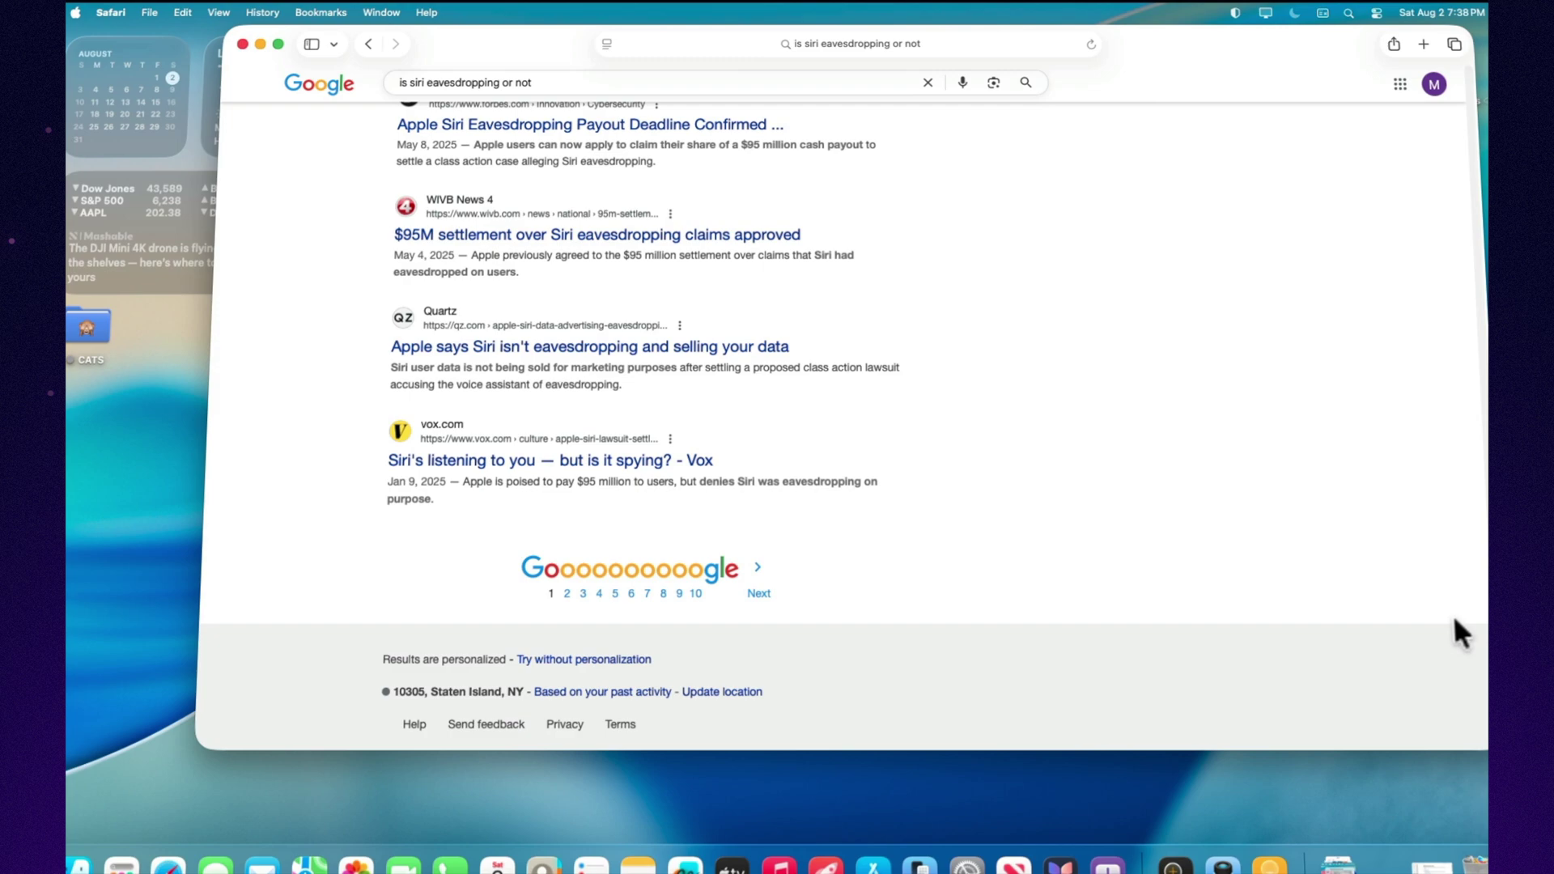
scroll(810, 405, up, 15)
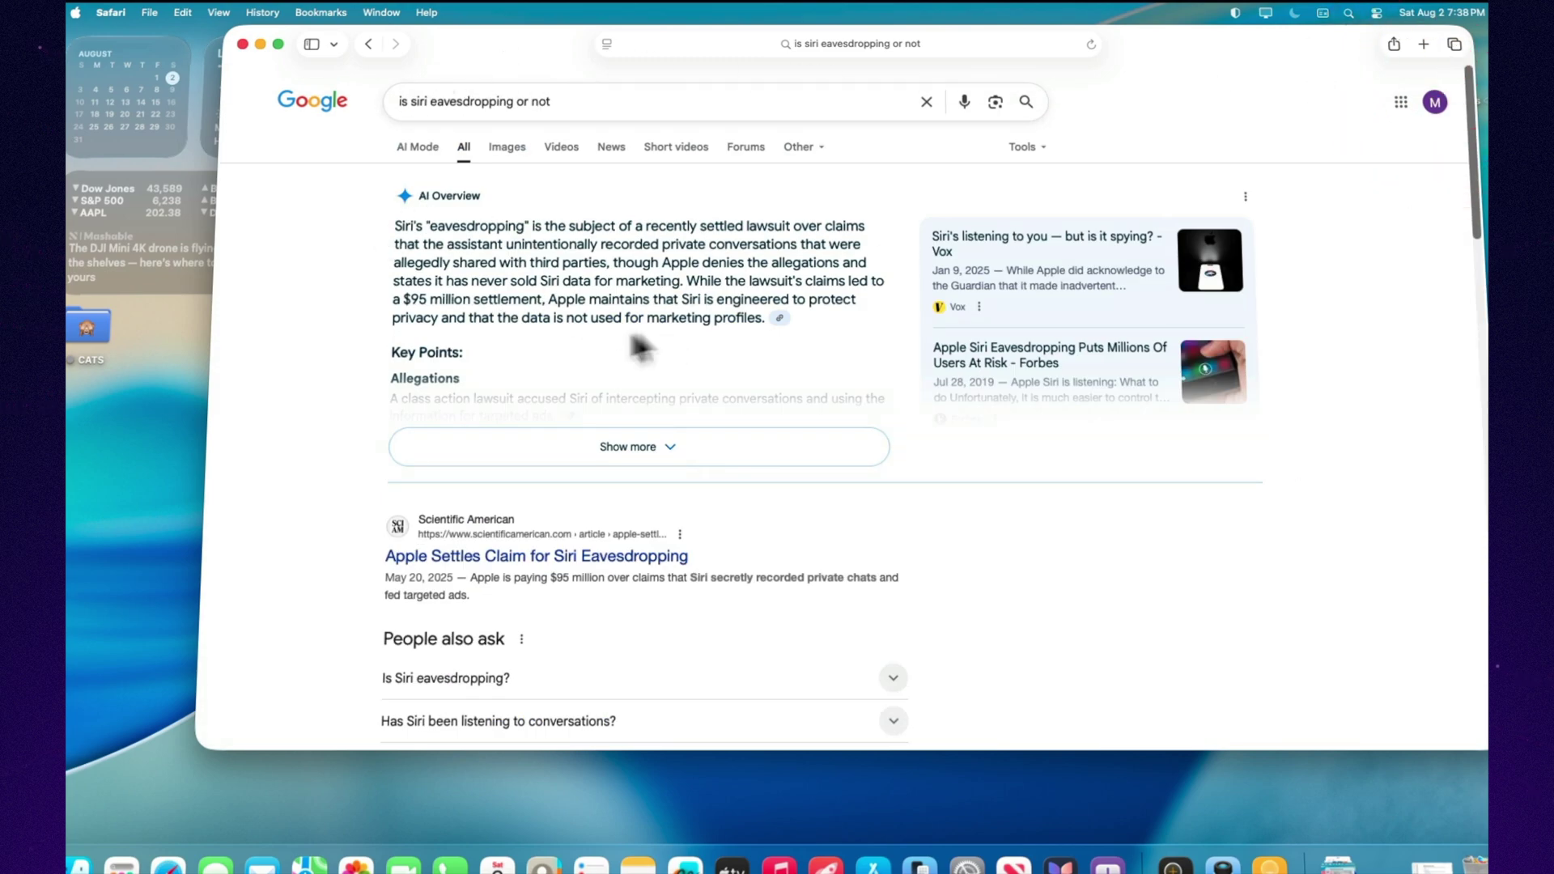
click(526, 448)
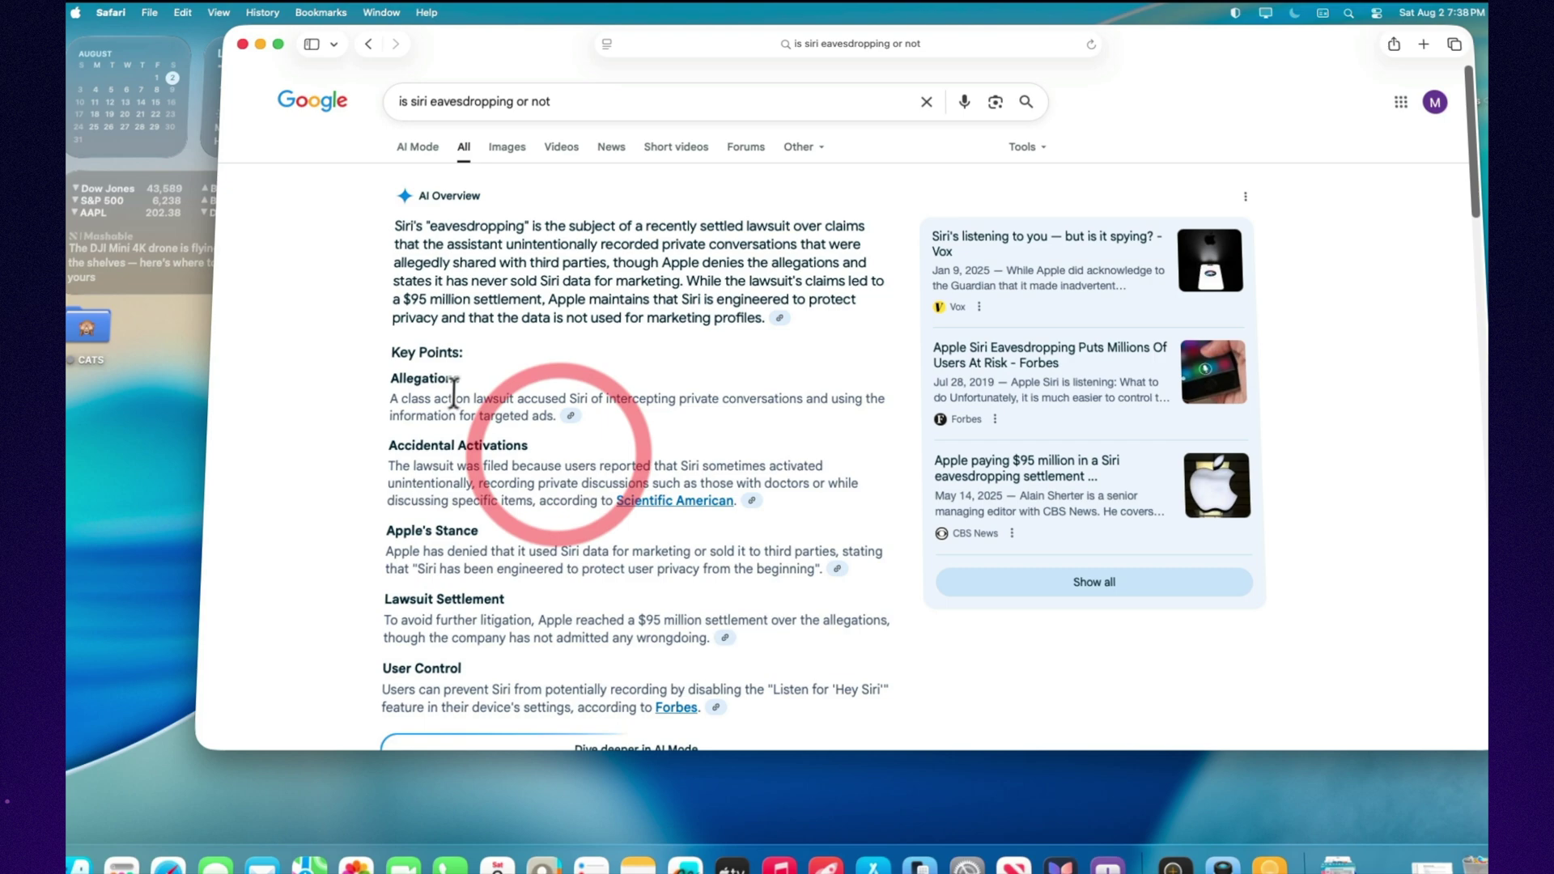
scroll(518, 449, down, 1)
scroll(514, 458, down, 5)
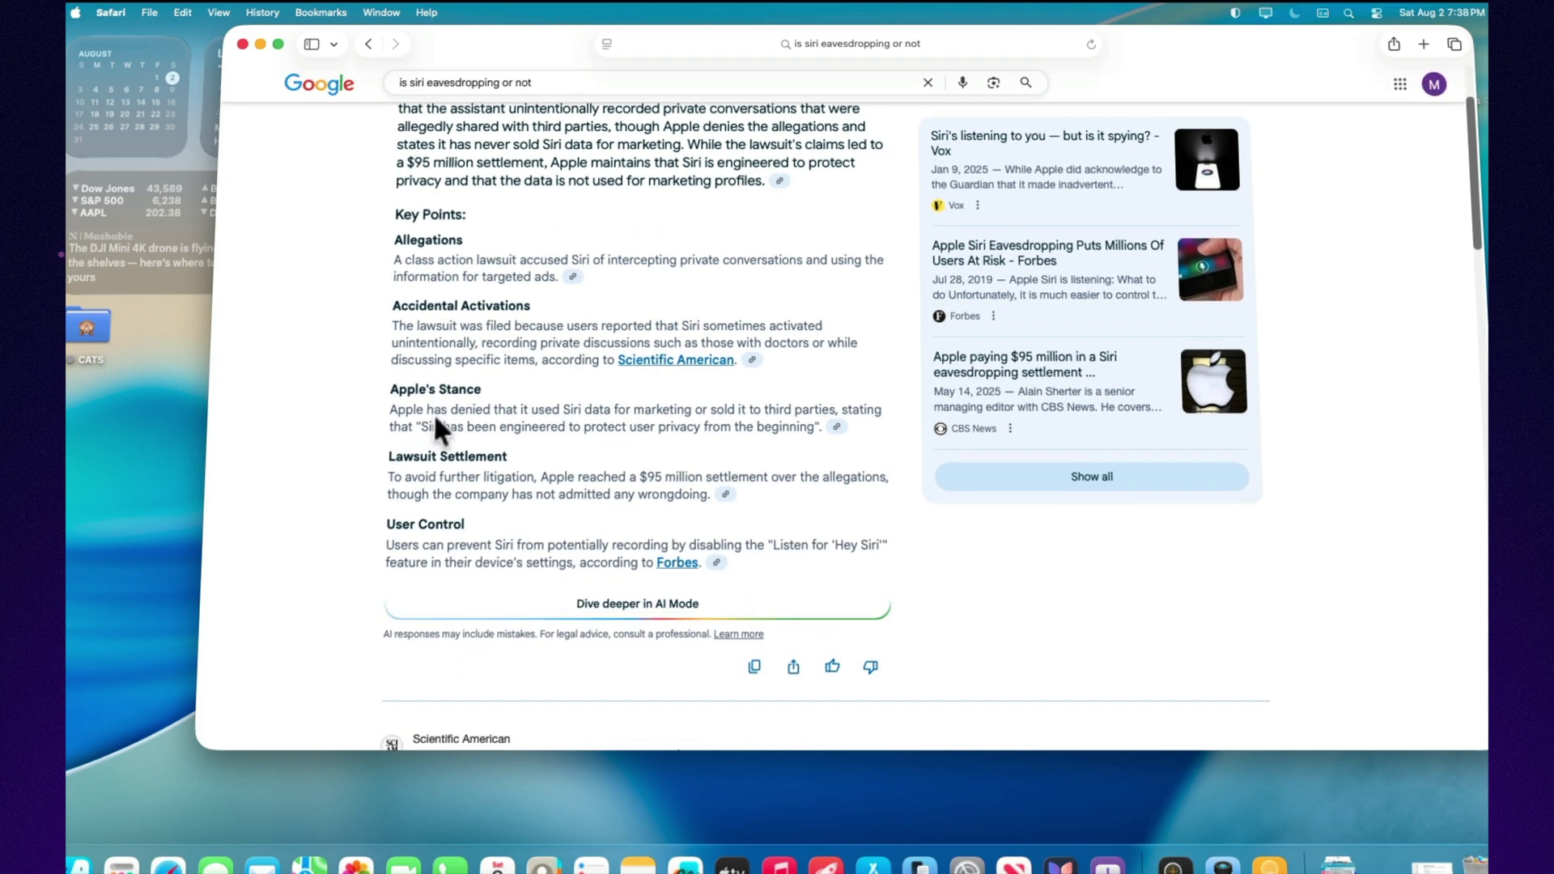
scroll(403, 414, down, 10)
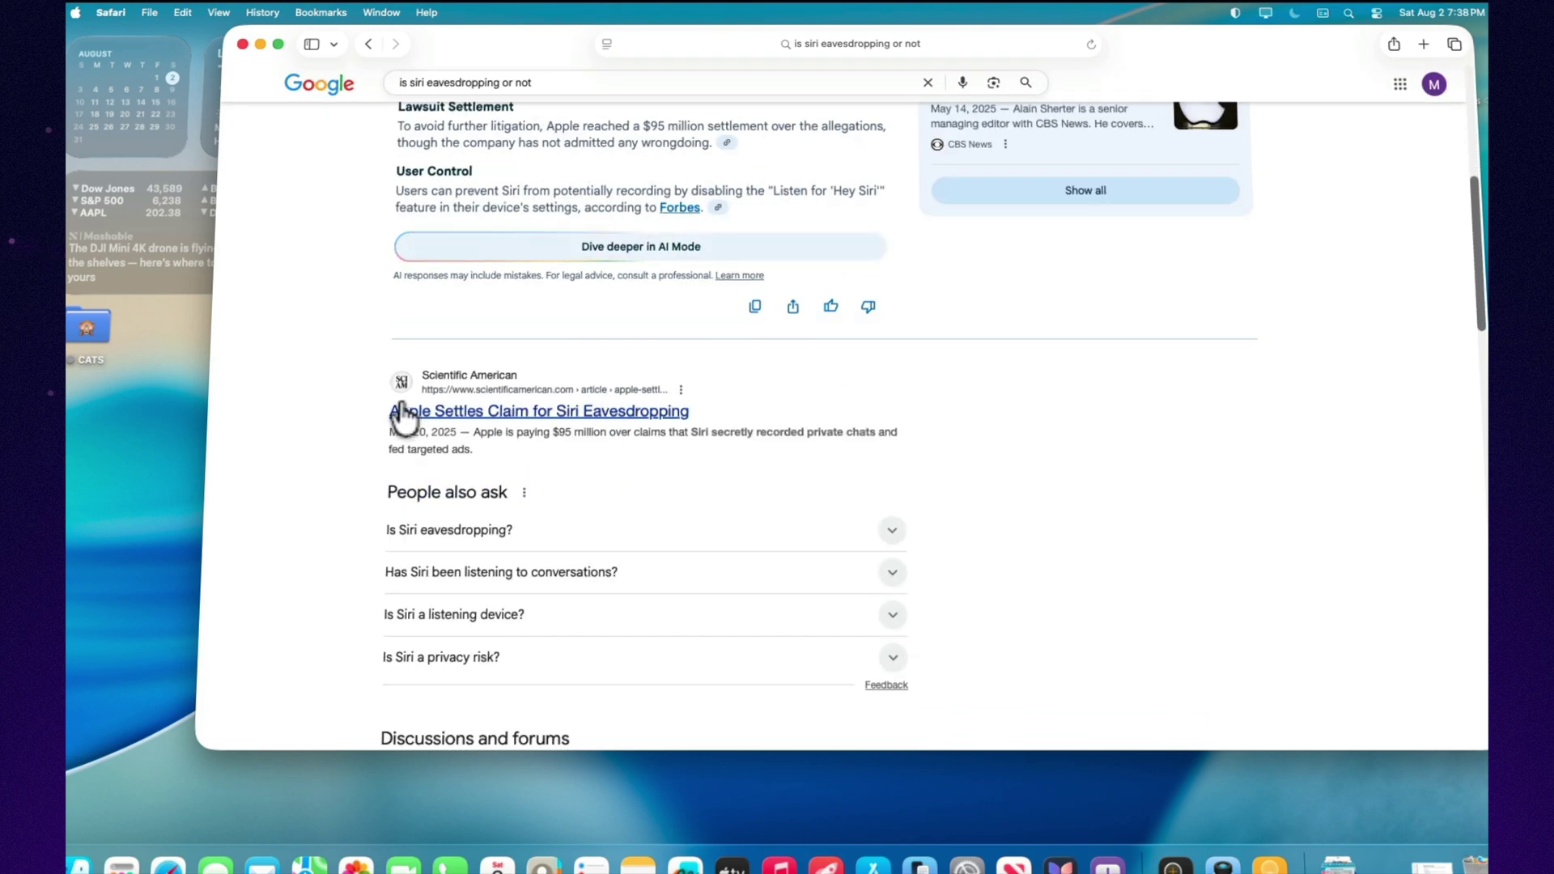
scroll(566, 364, down, 15)
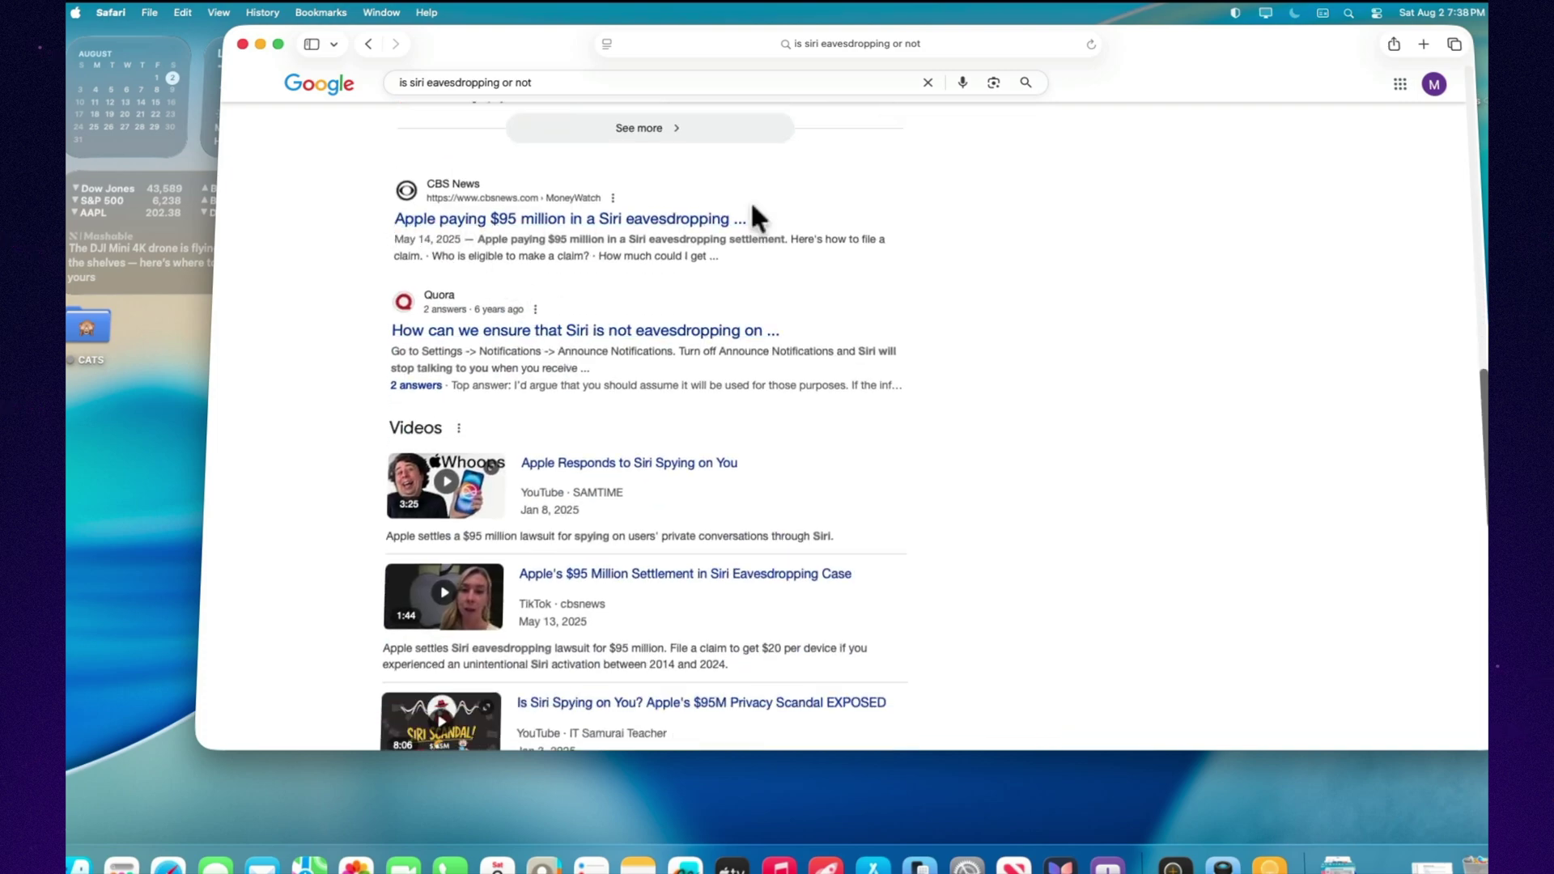
scroll(739, 285, down, 18)
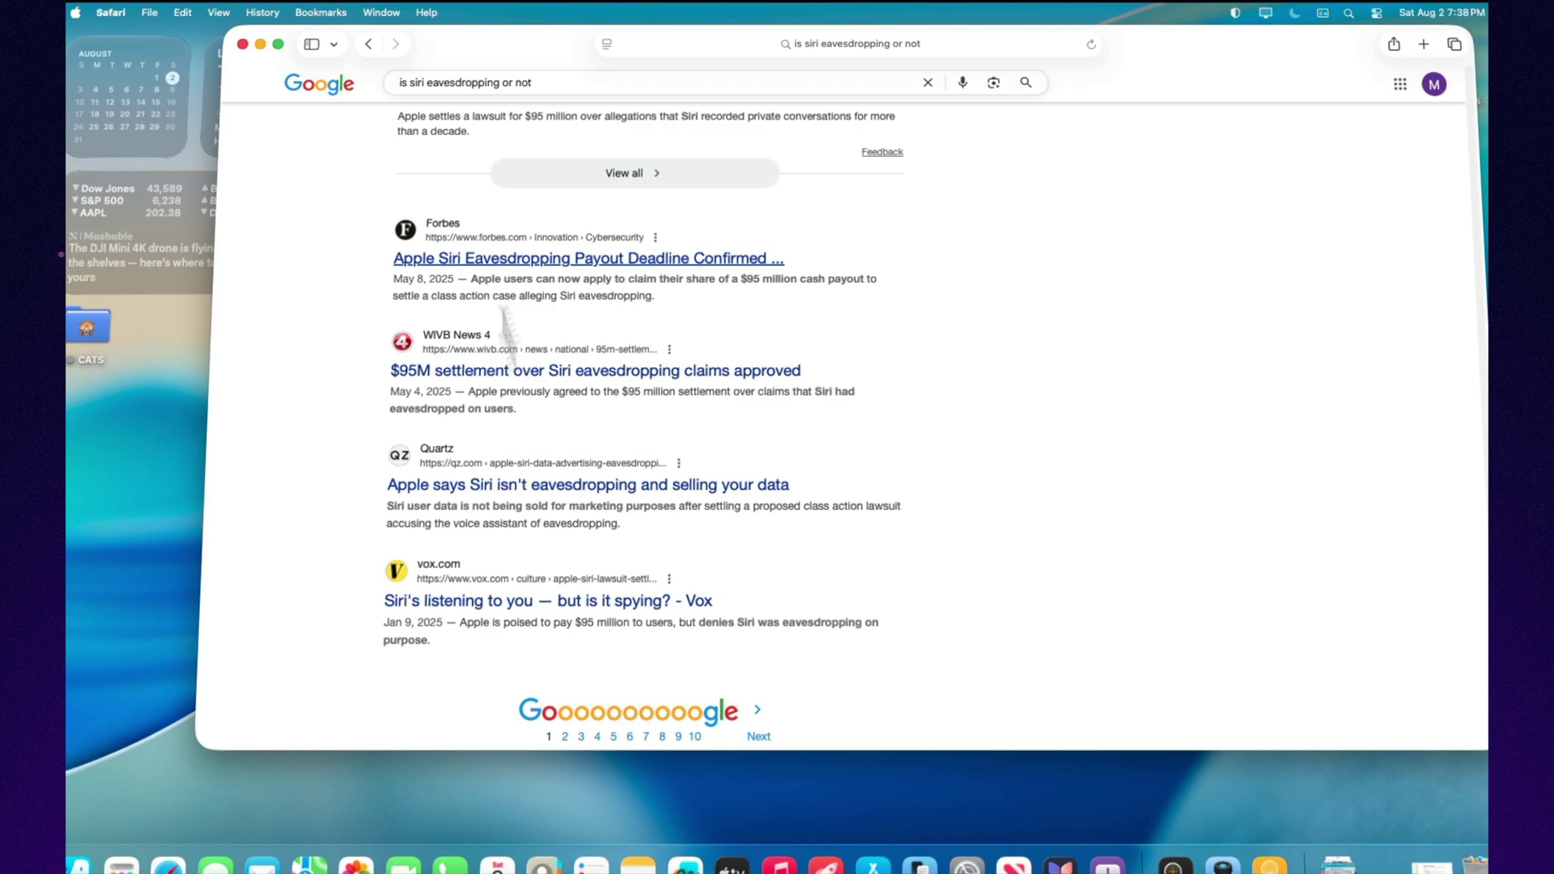
Step: Minimize Safari and bring back the Mac User Guide window
click(260, 44)
click(1400, 866)
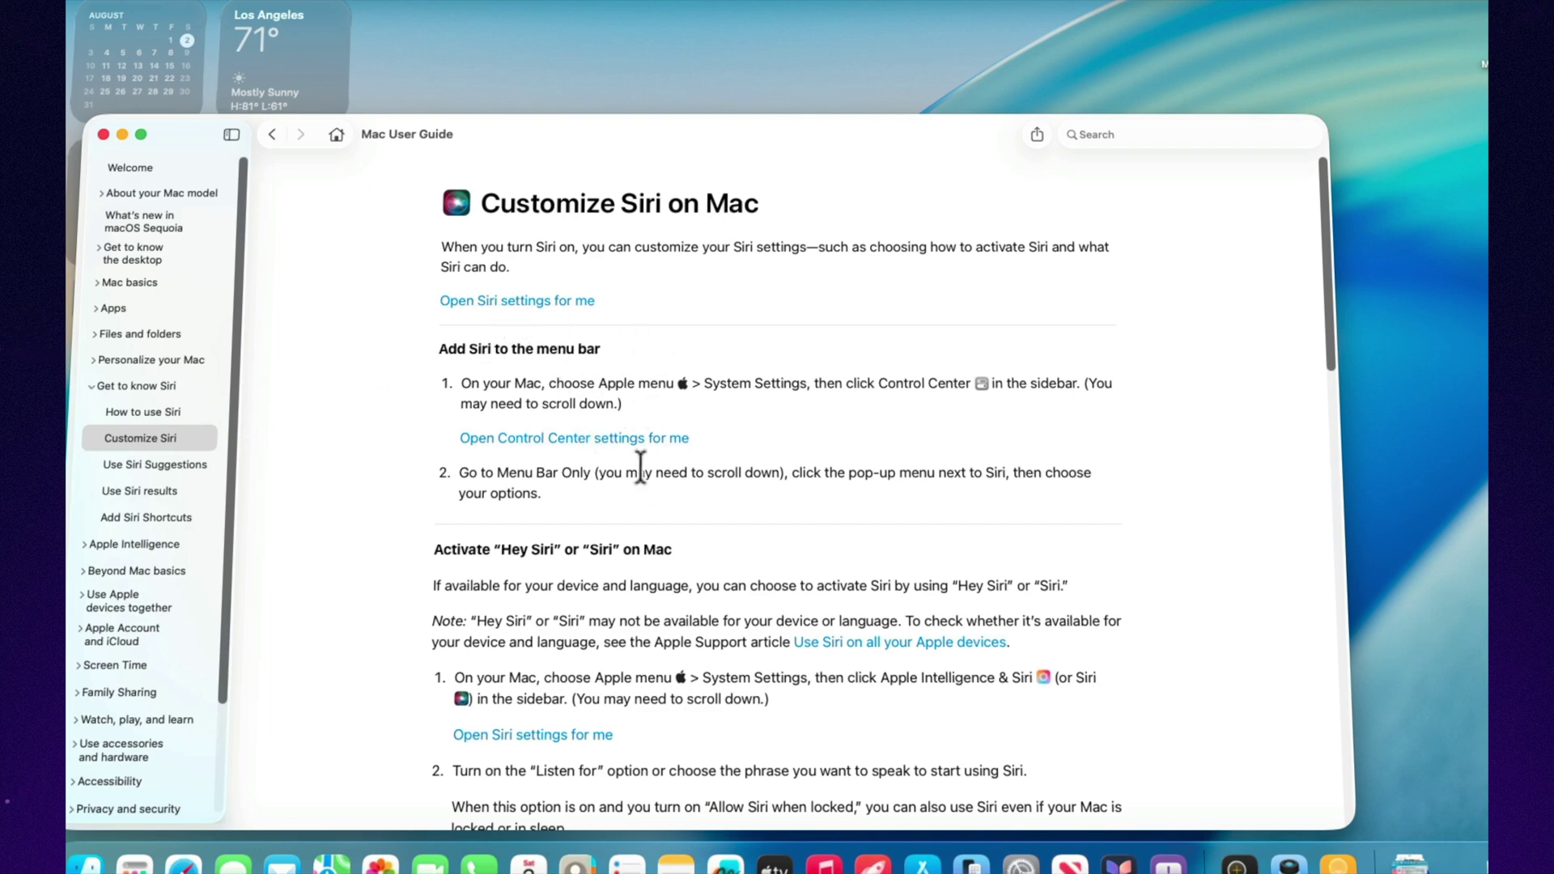
drag(1329, 343, 1308, 514)
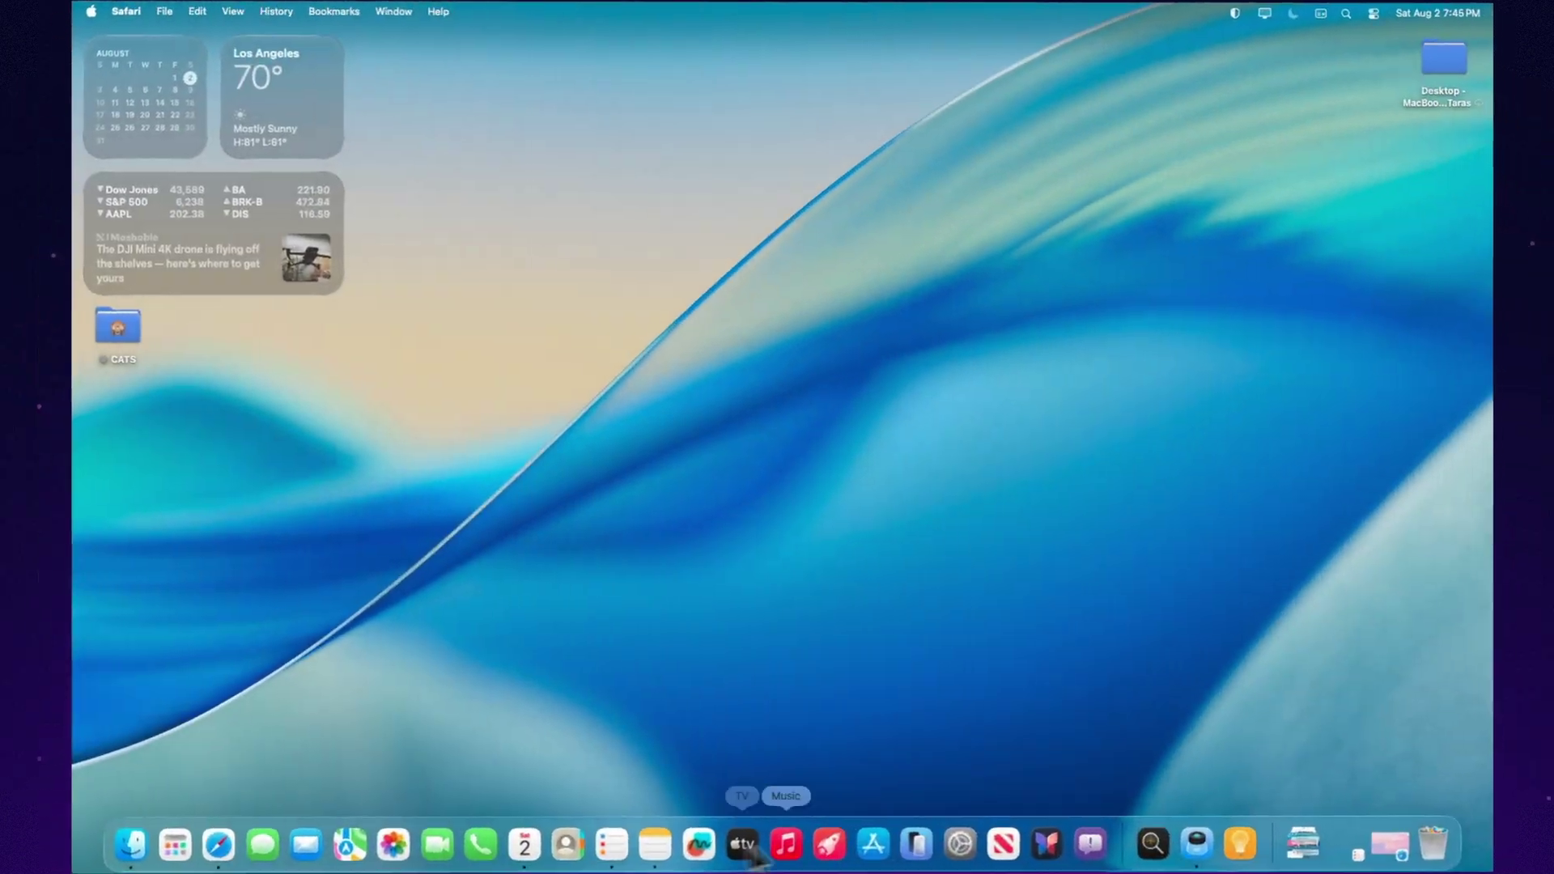
Step: In Safari's Websites settings, stop websites from asking to send notifications
click(213, 846)
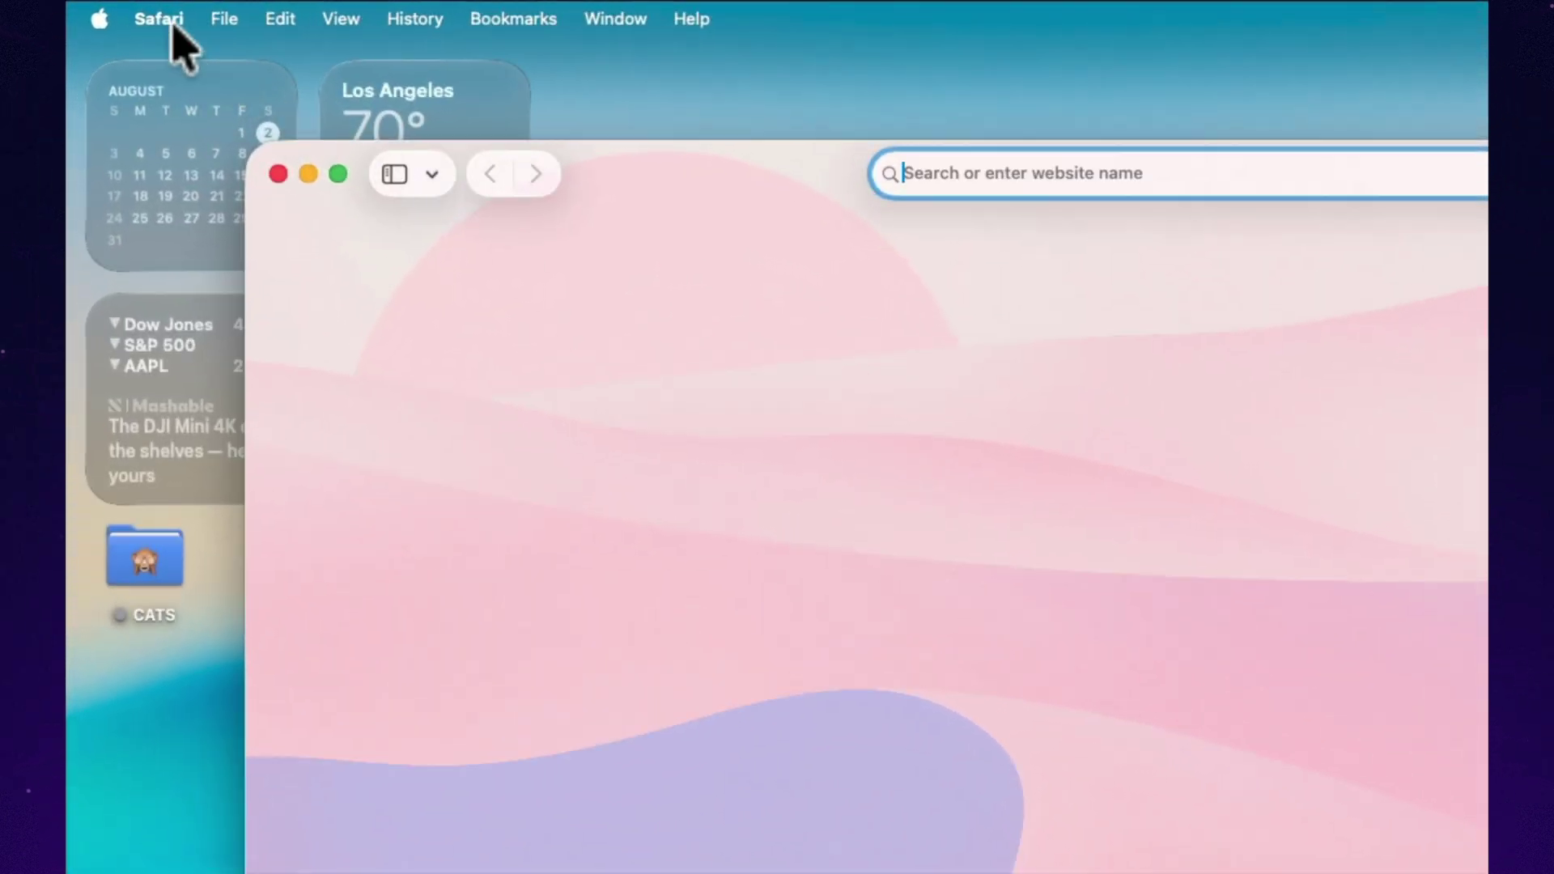
click(159, 19)
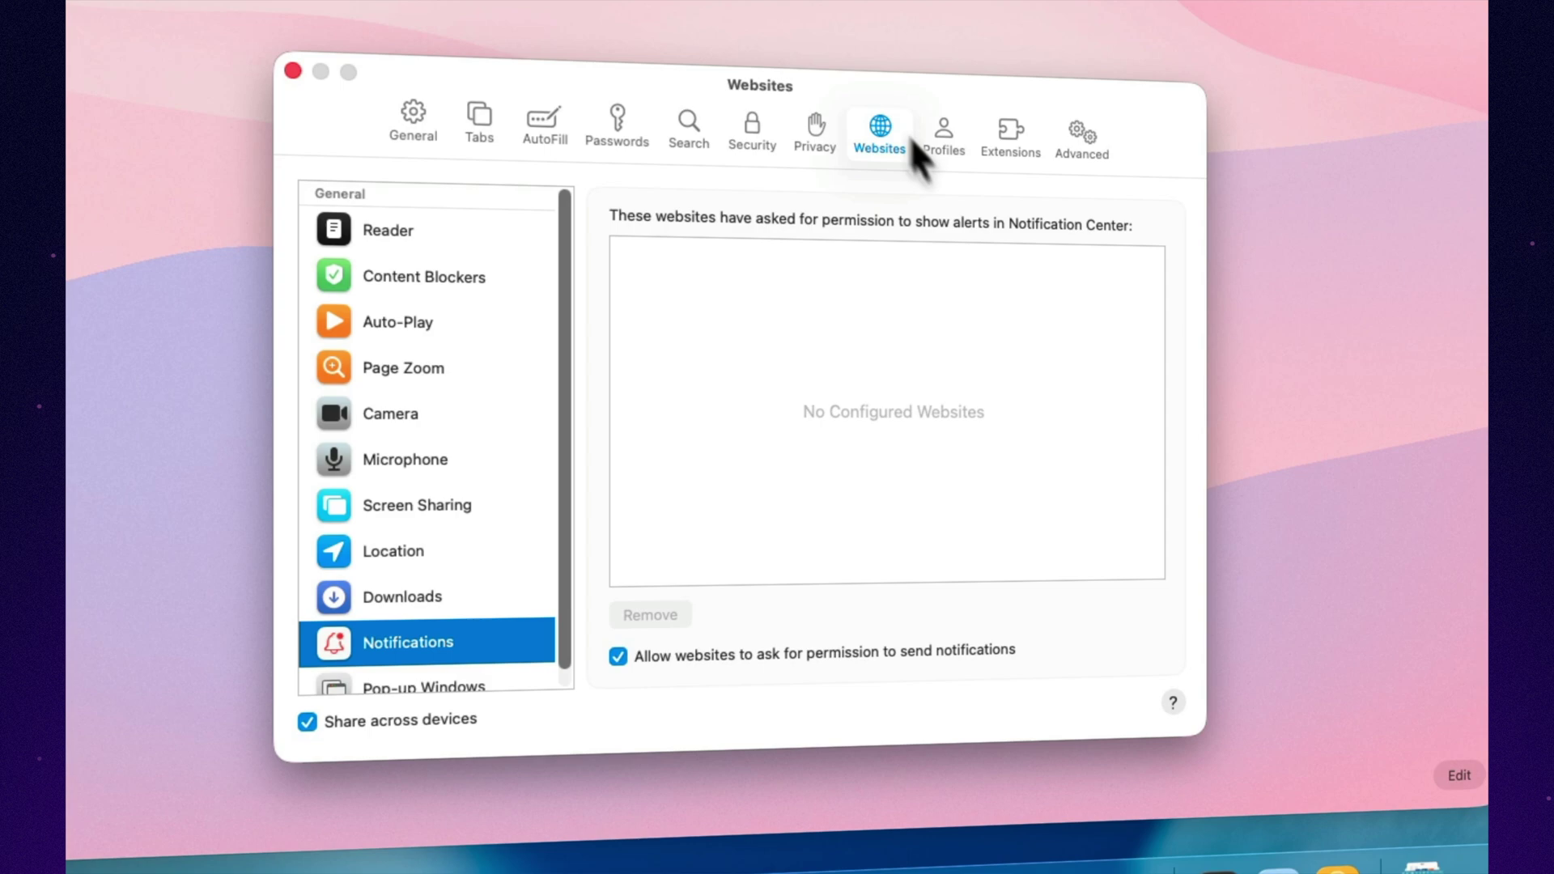
click(890, 122)
click(620, 658)
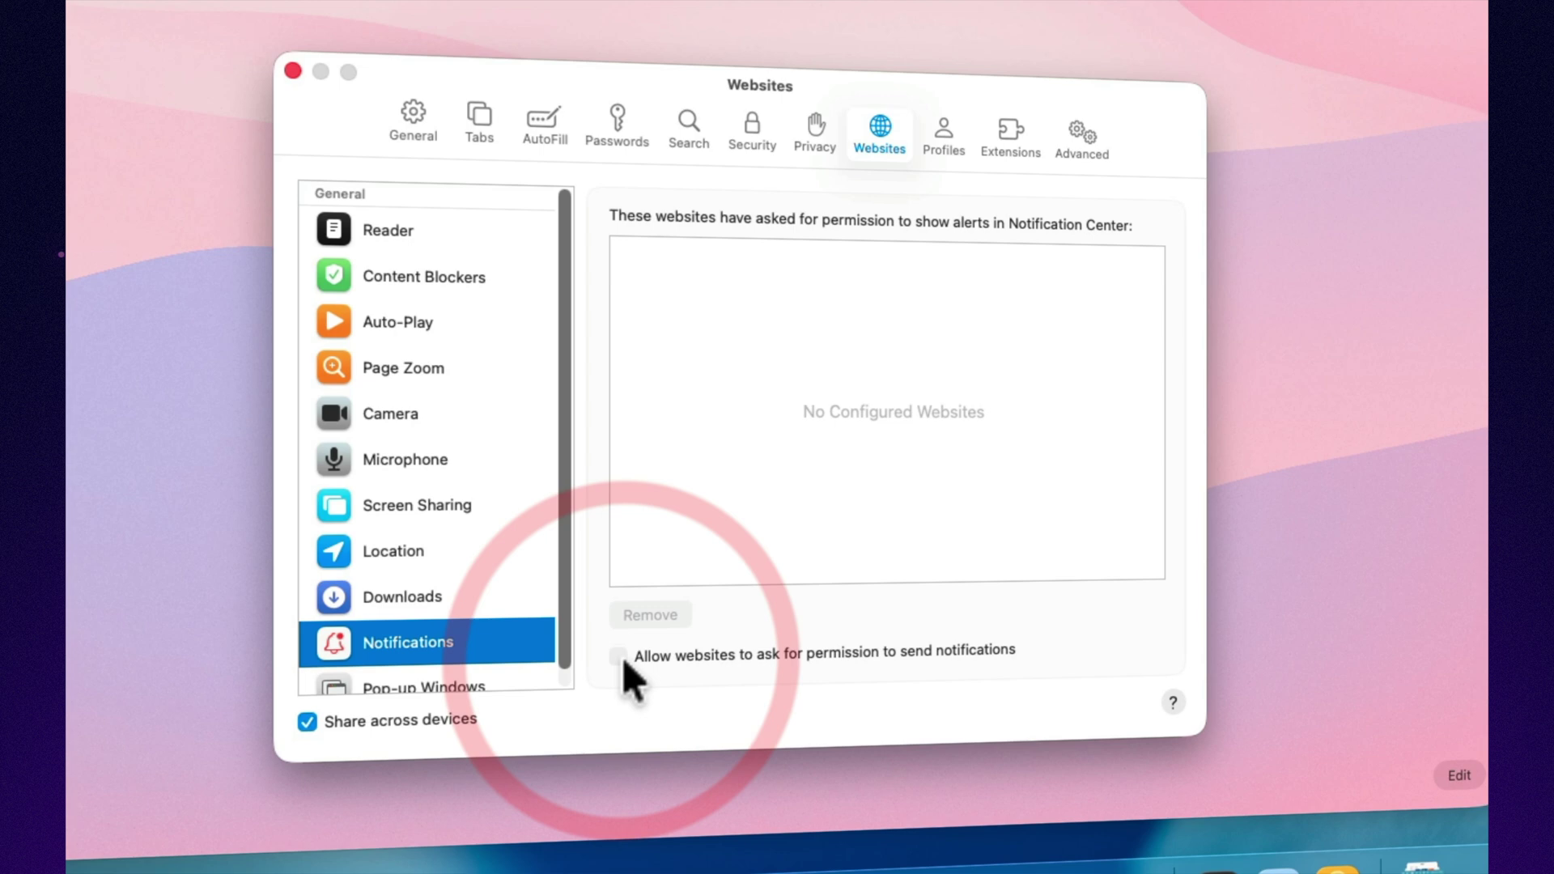
Step: Set Pop-up Windows on other websites to Block, then close Safari's settings and window
scroll(567, 615, down, 1)
click(484, 672)
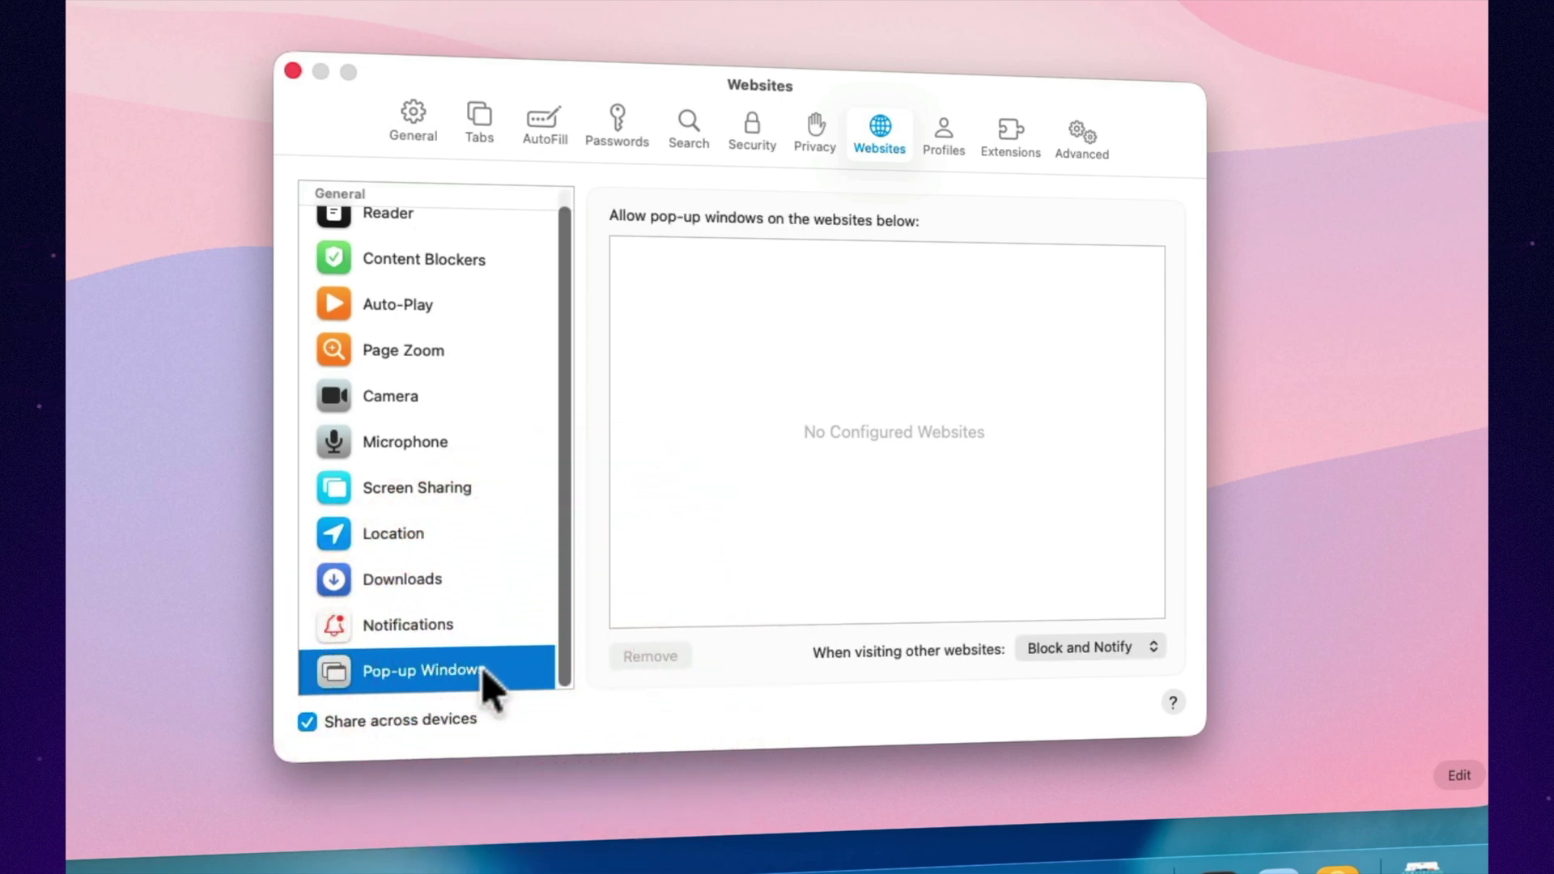
click(1120, 646)
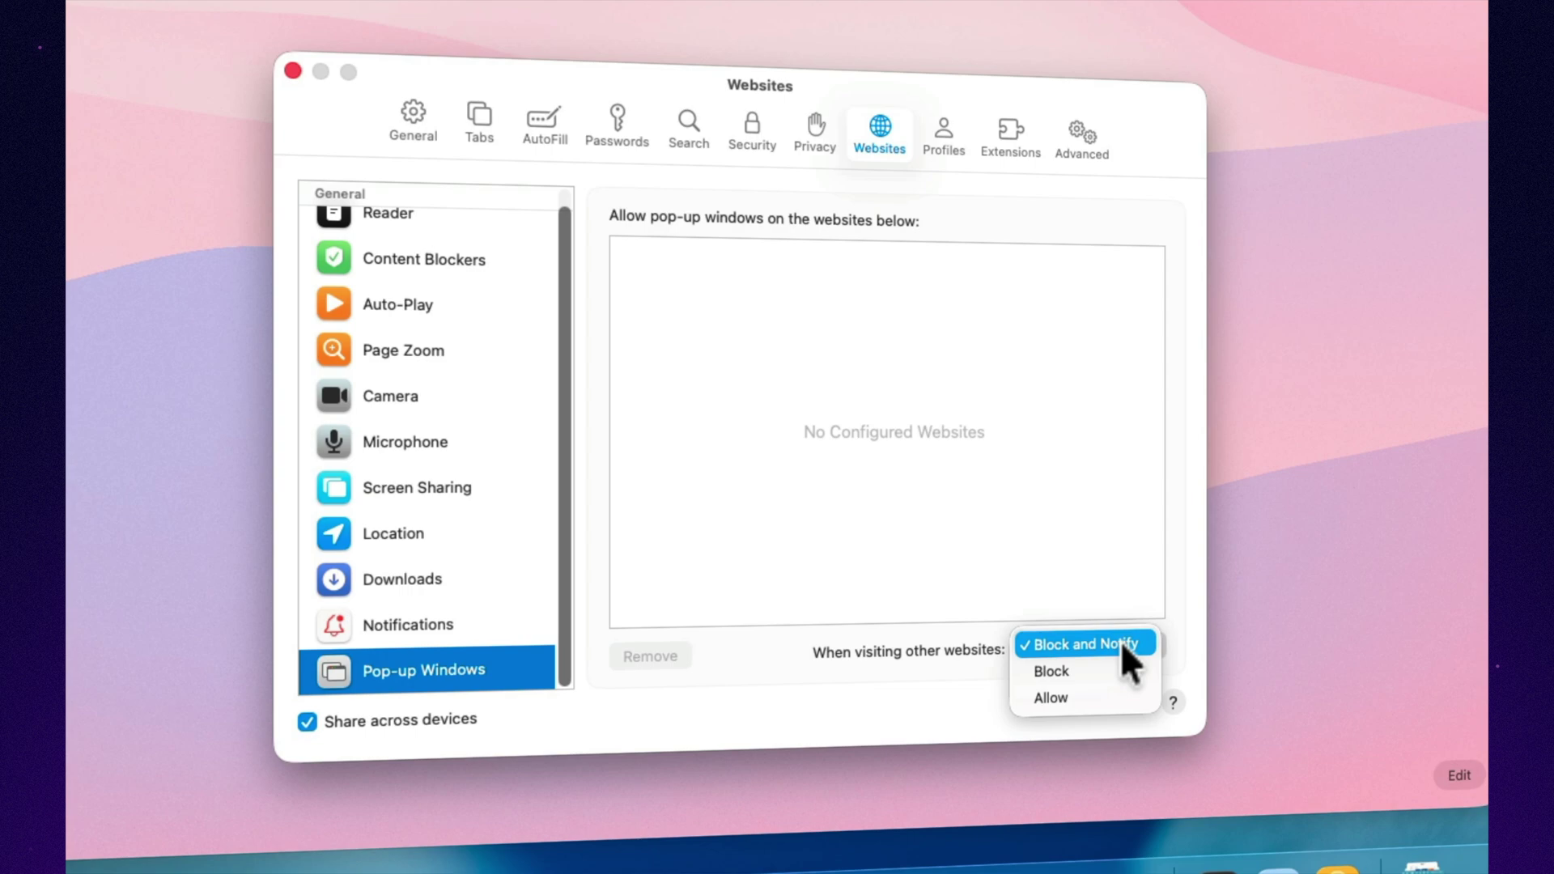
click(1110, 673)
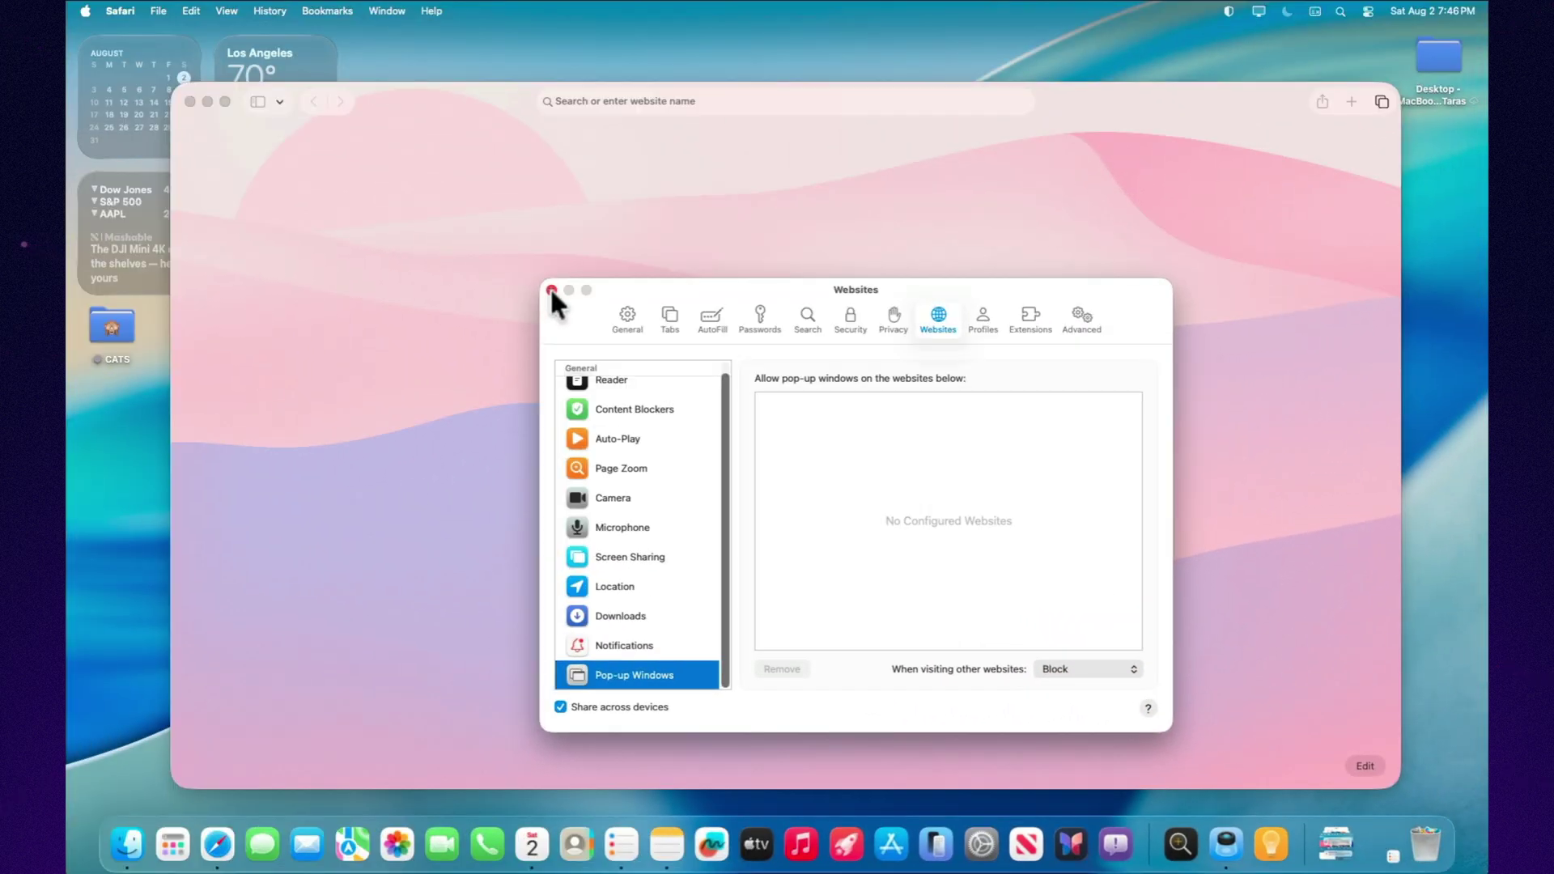
click(293, 71)
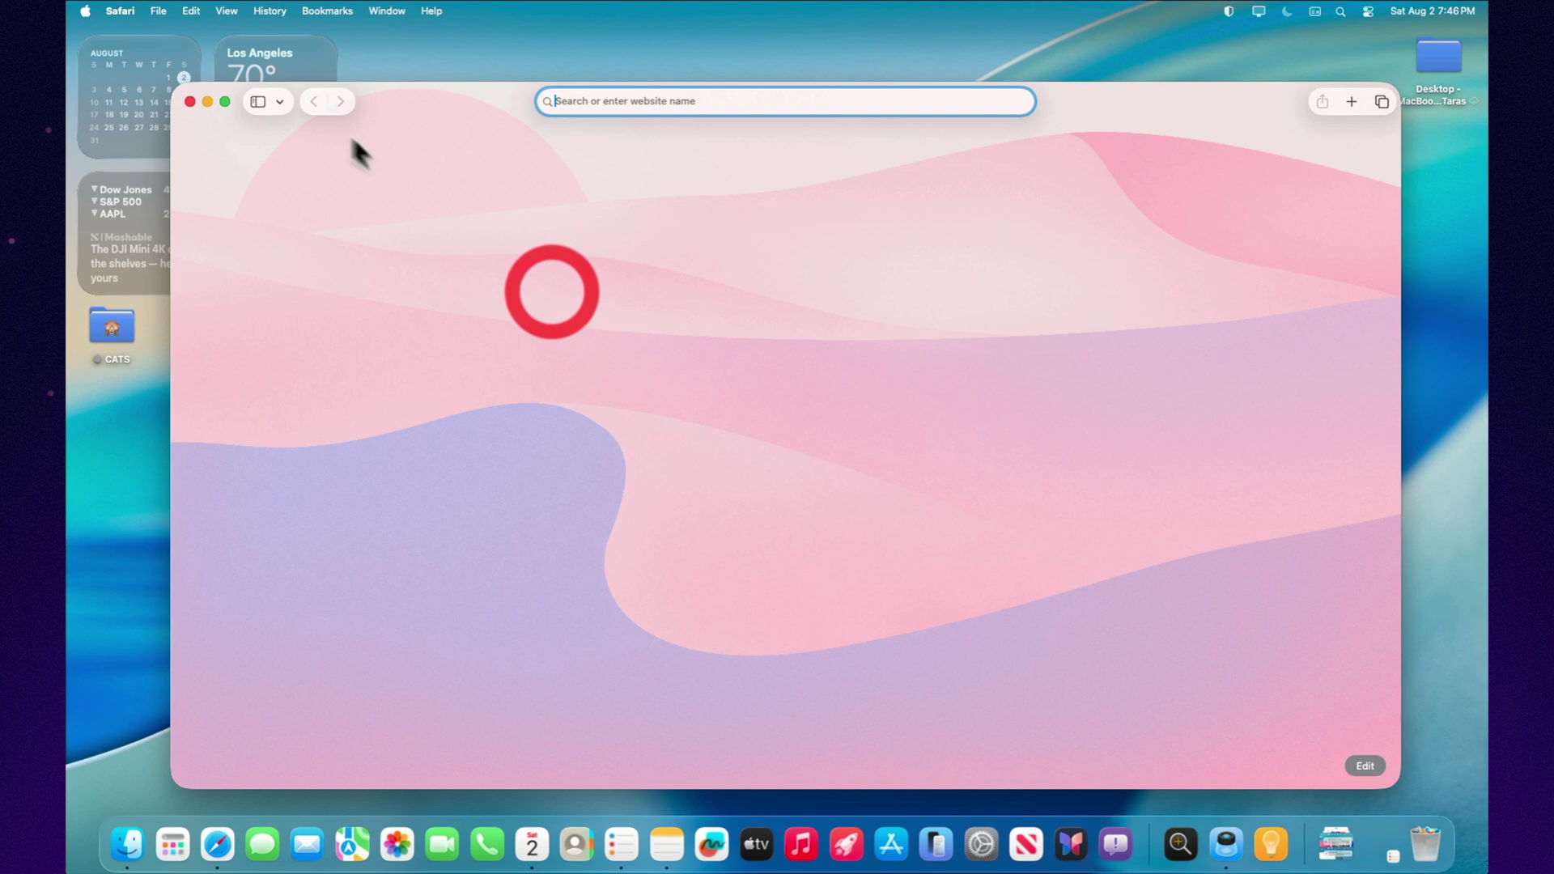
click(191, 101)
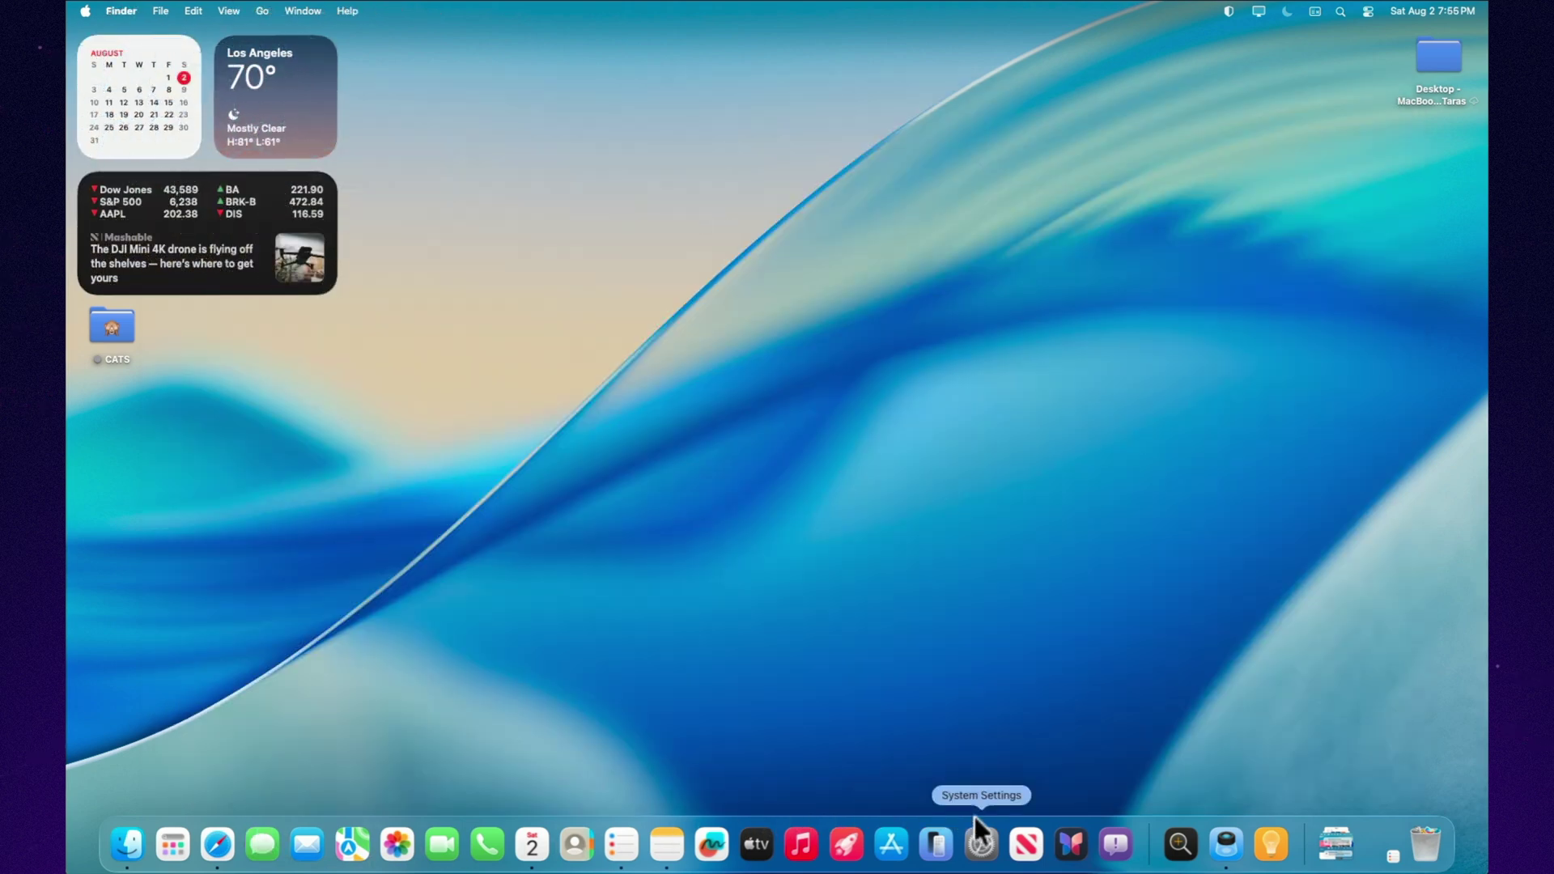
Step: Remove App Store from the Open at Login list in Login Items & Extensions
click(977, 824)
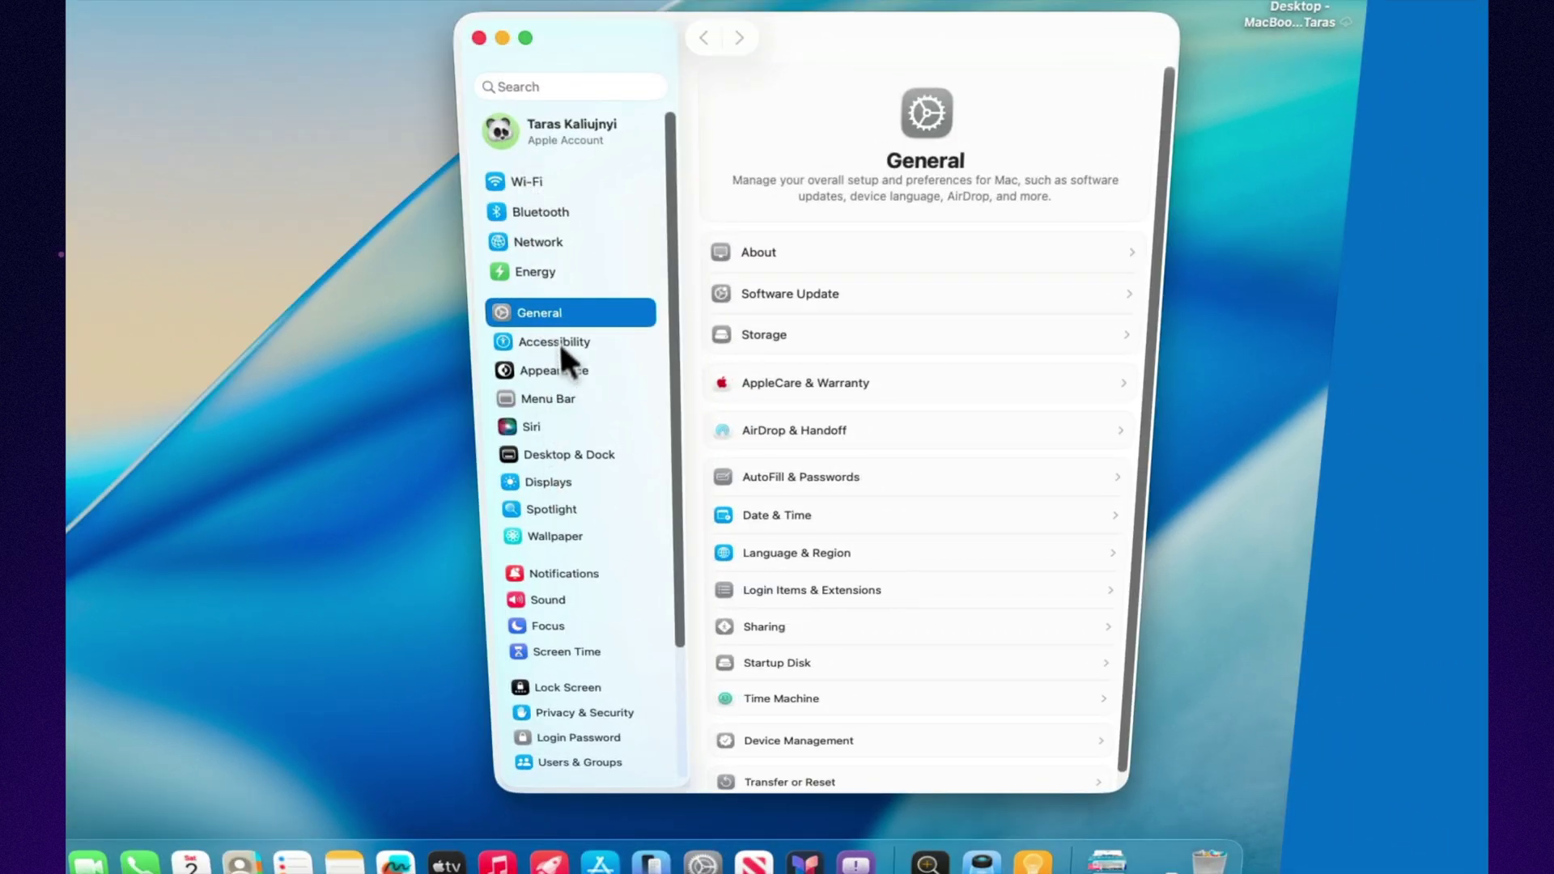
click(556, 316)
click(867, 591)
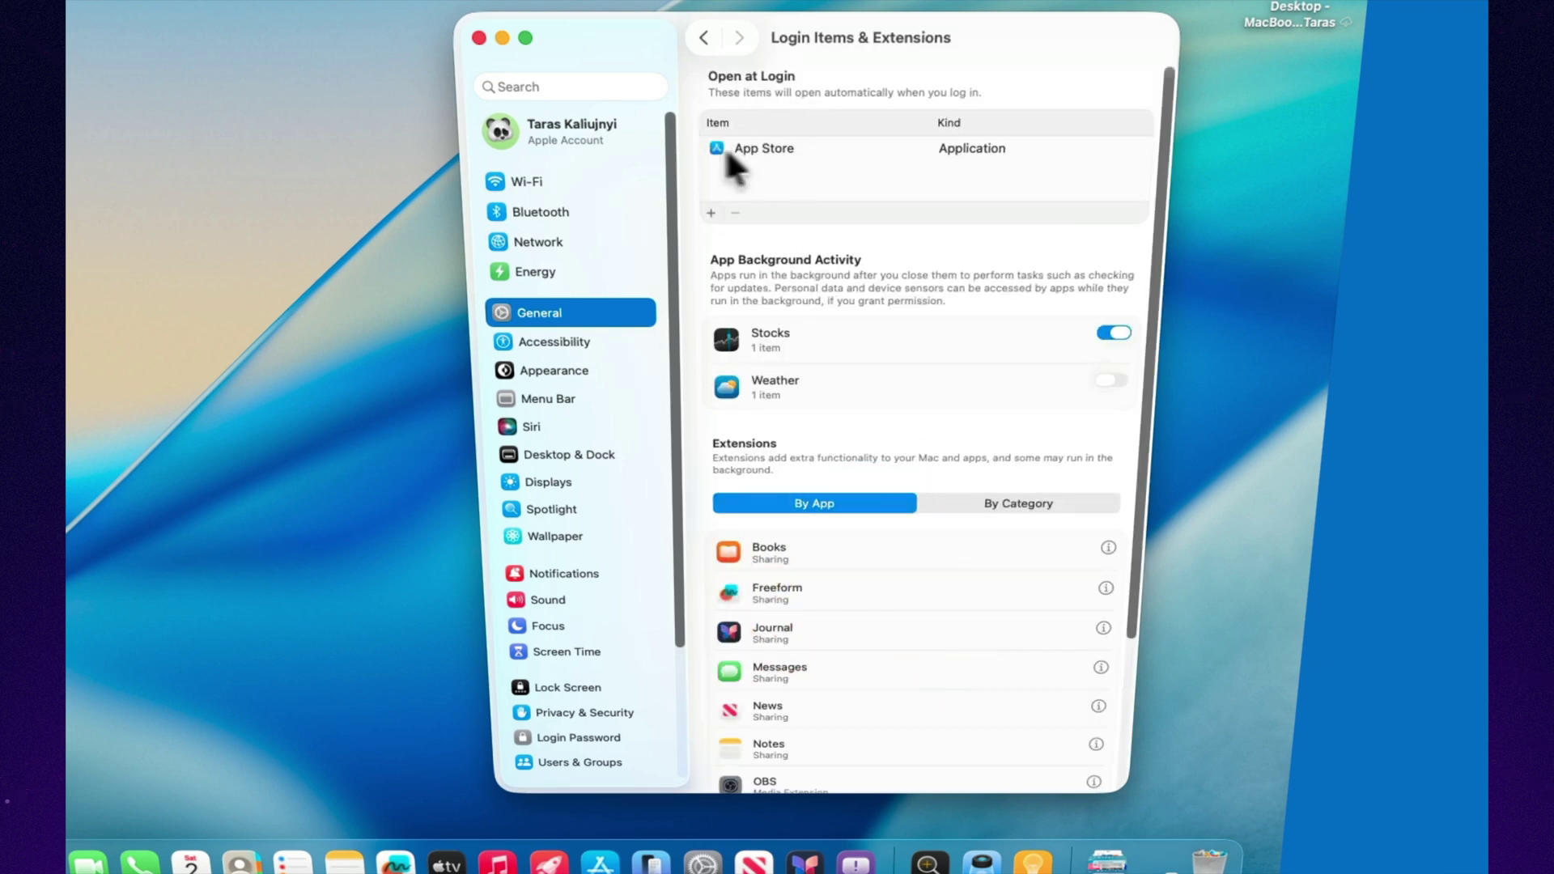
click(734, 212)
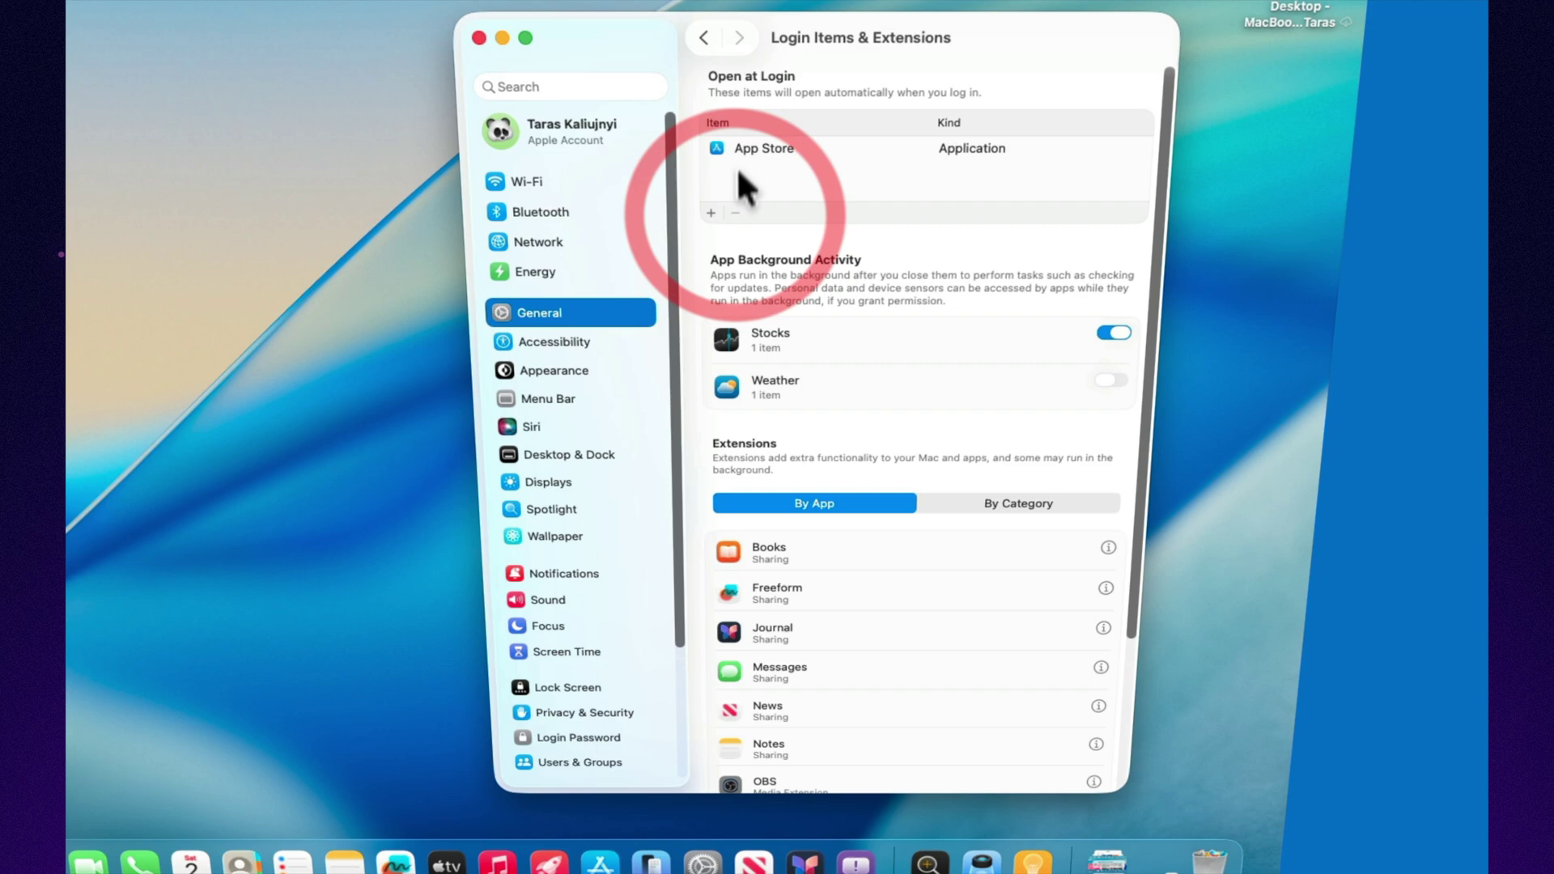
click(742, 146)
click(735, 212)
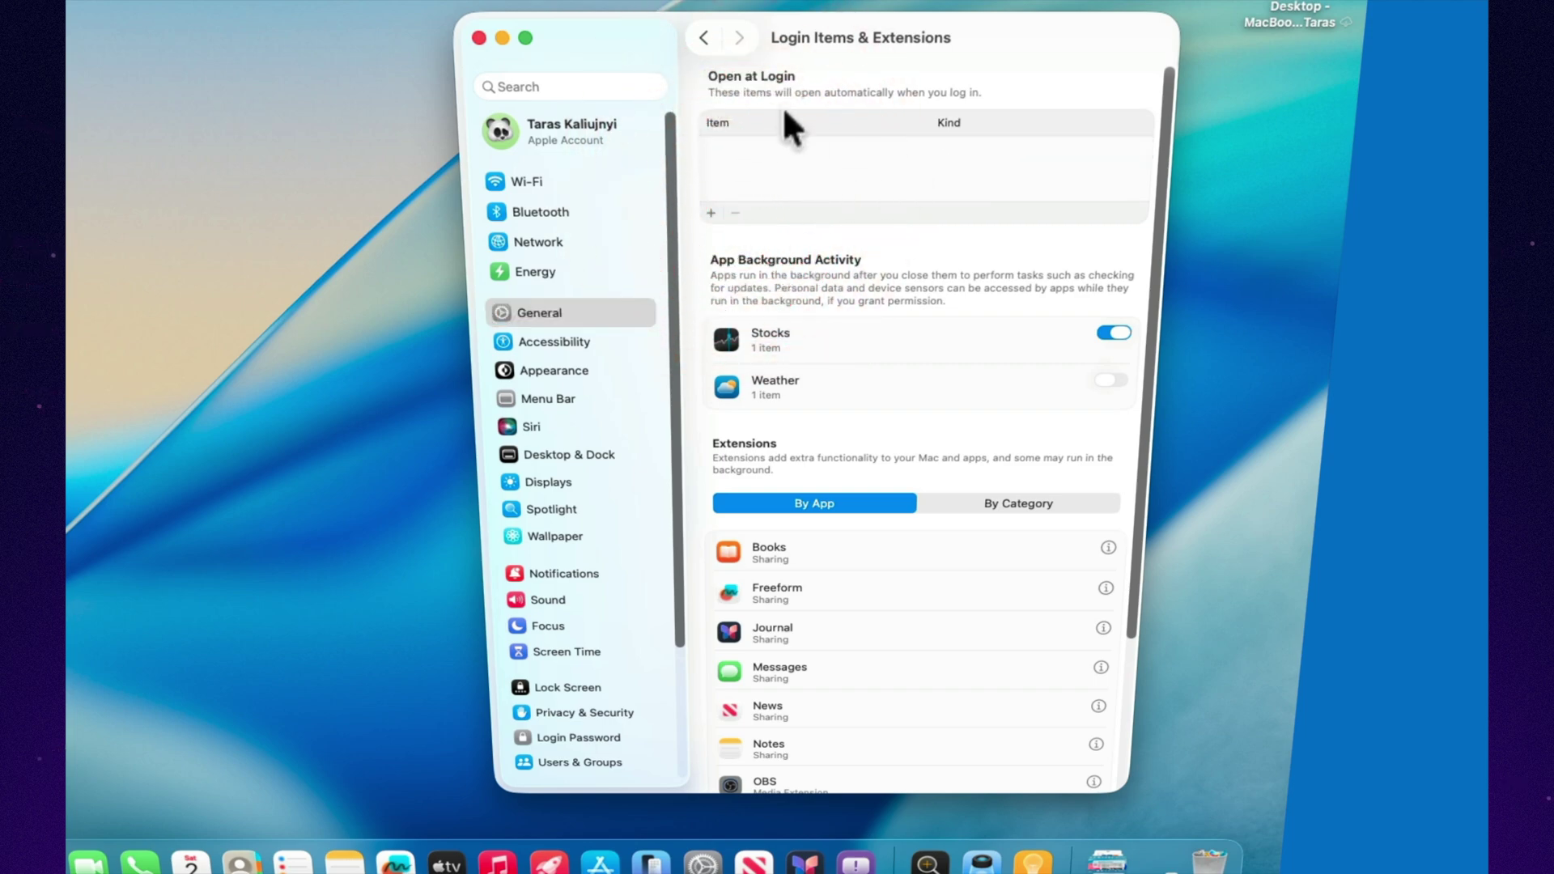
Step: Scroll the Login Items pane back to the top and close System Settings
scroll(1111, 577, down, 5)
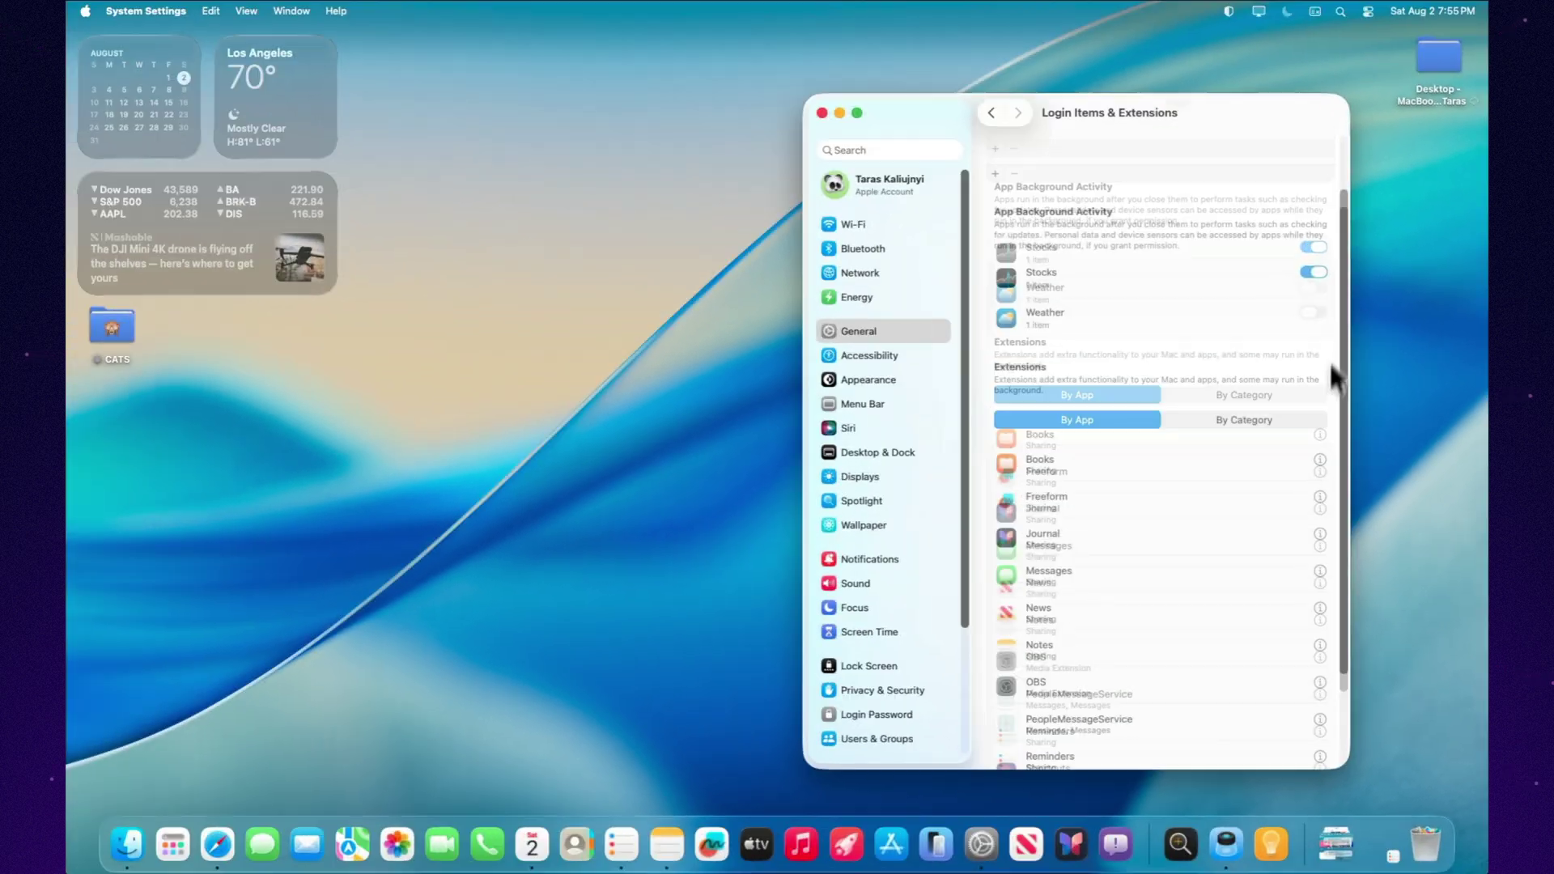
drag(1332, 374, 1341, 230)
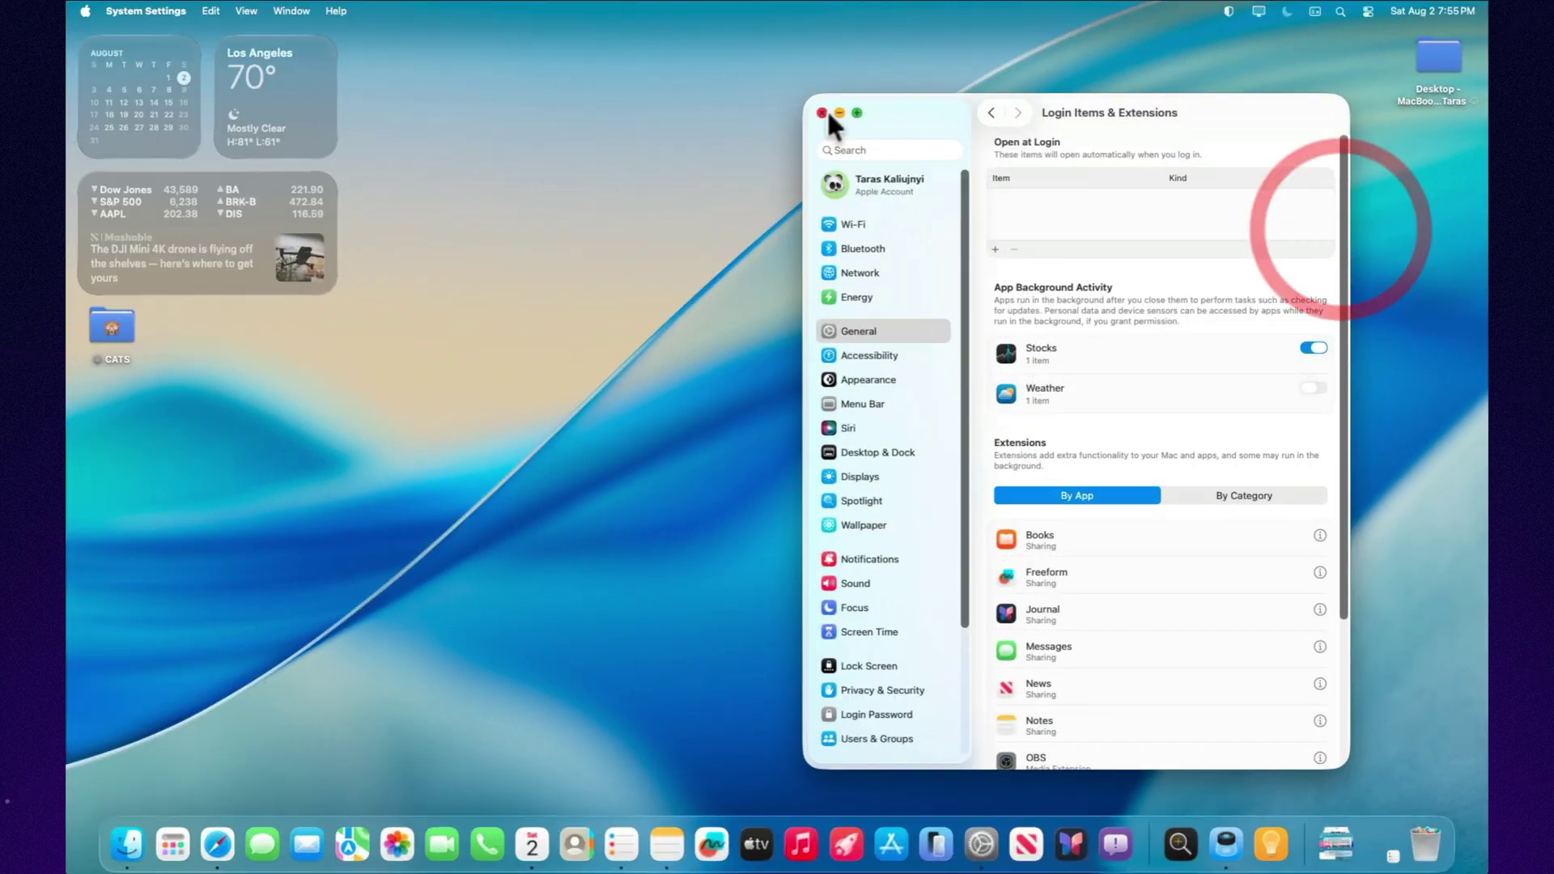
click(824, 113)
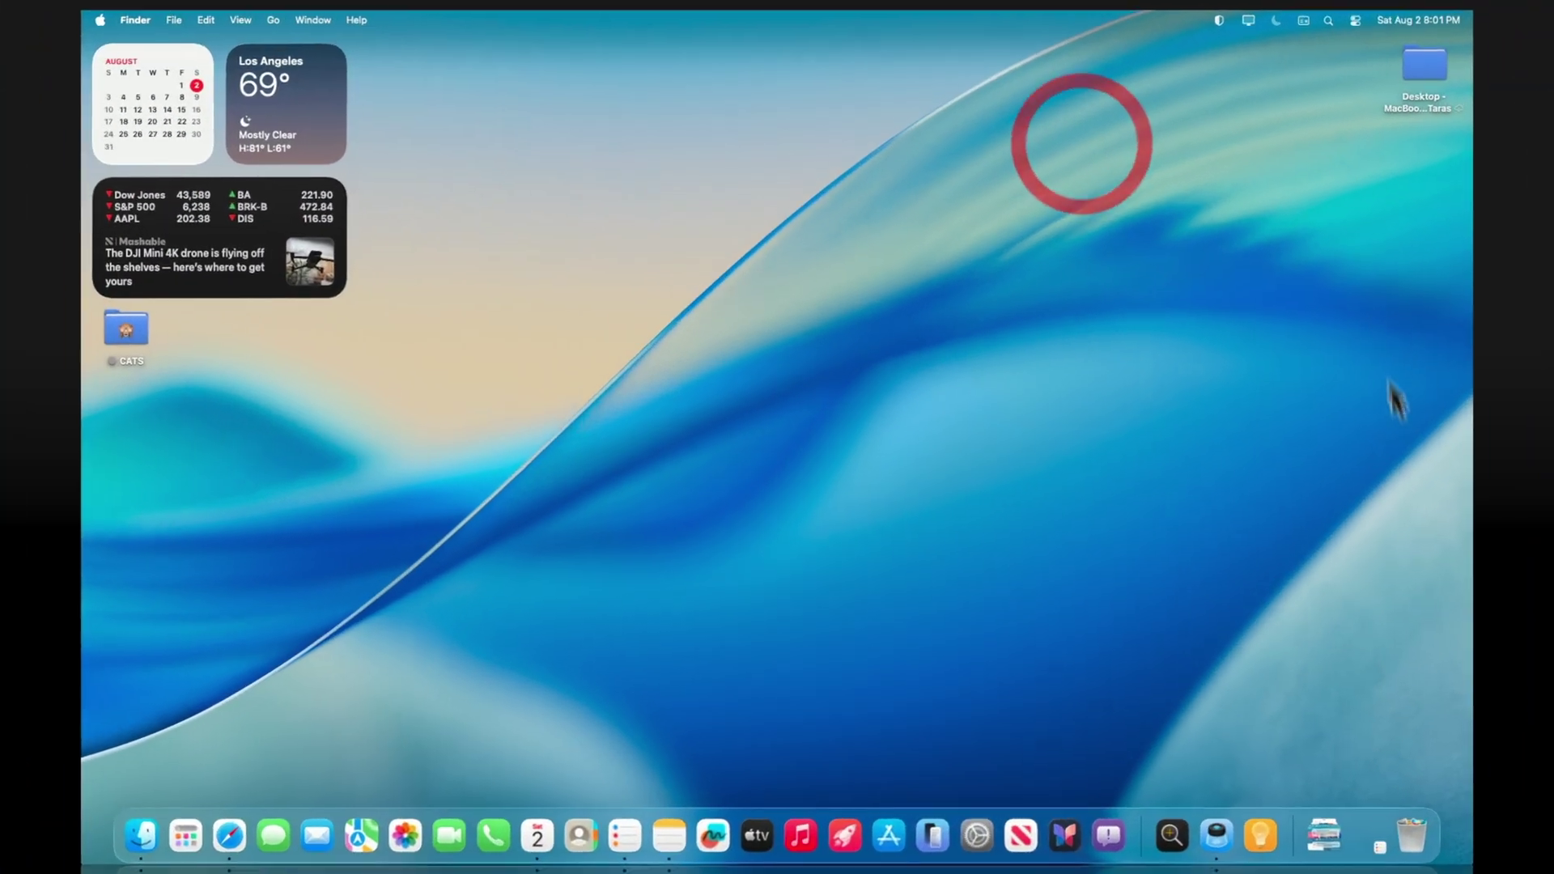
Step: Turn off Share iCloud Analytics and Share Mac Analytics in Privacy & Security > Analytics & Improvements, then close
click(986, 848)
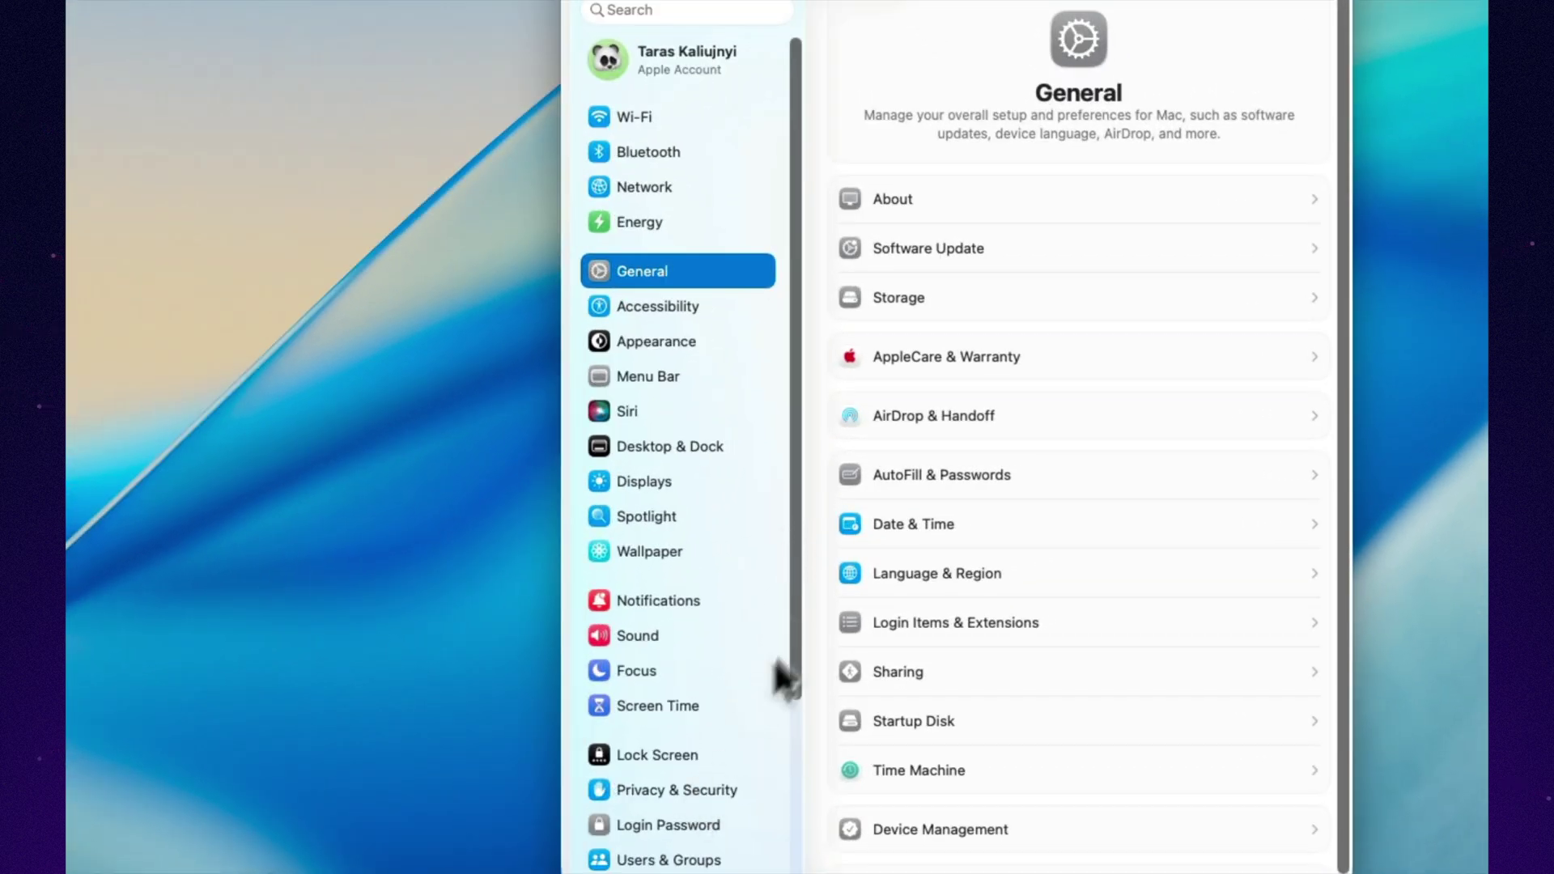
drag(798, 634, 798, 680)
click(706, 723)
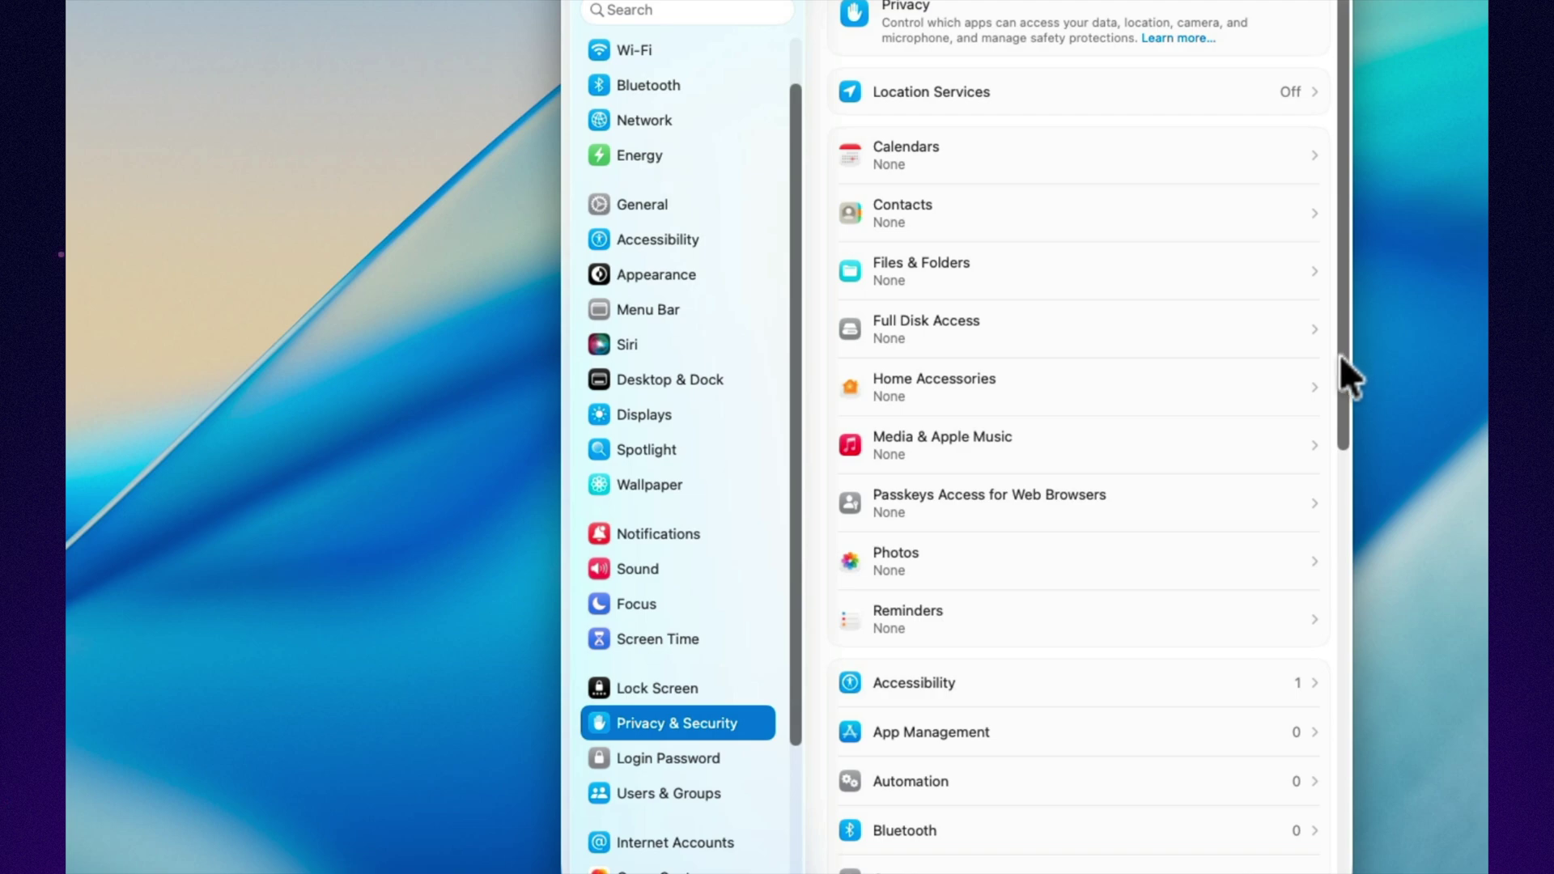
drag(1340, 356, 1345, 773)
click(1029, 639)
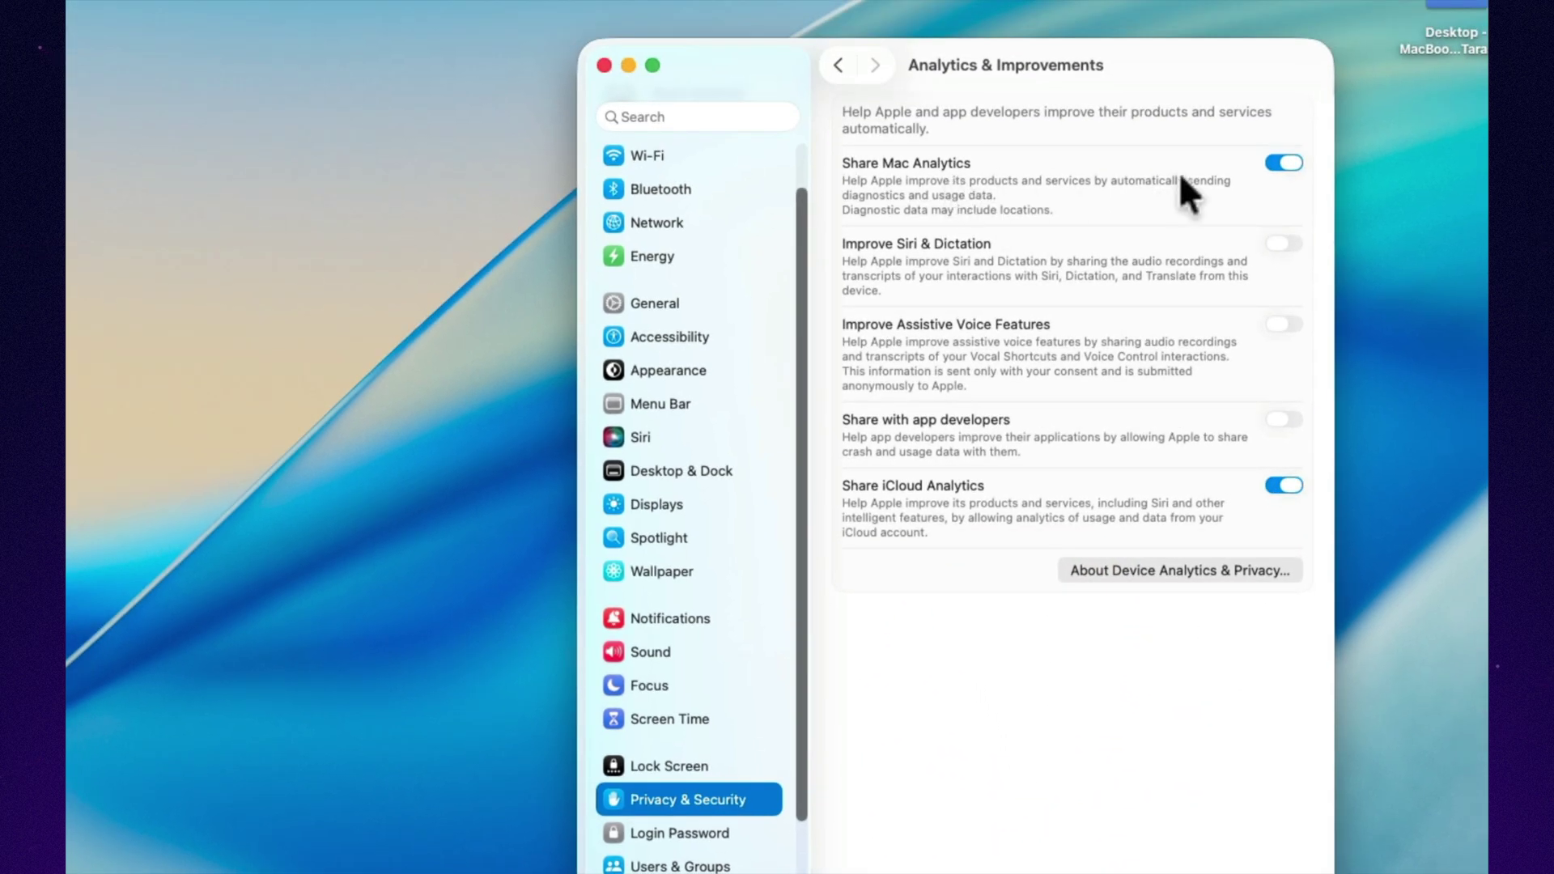
click(1290, 486)
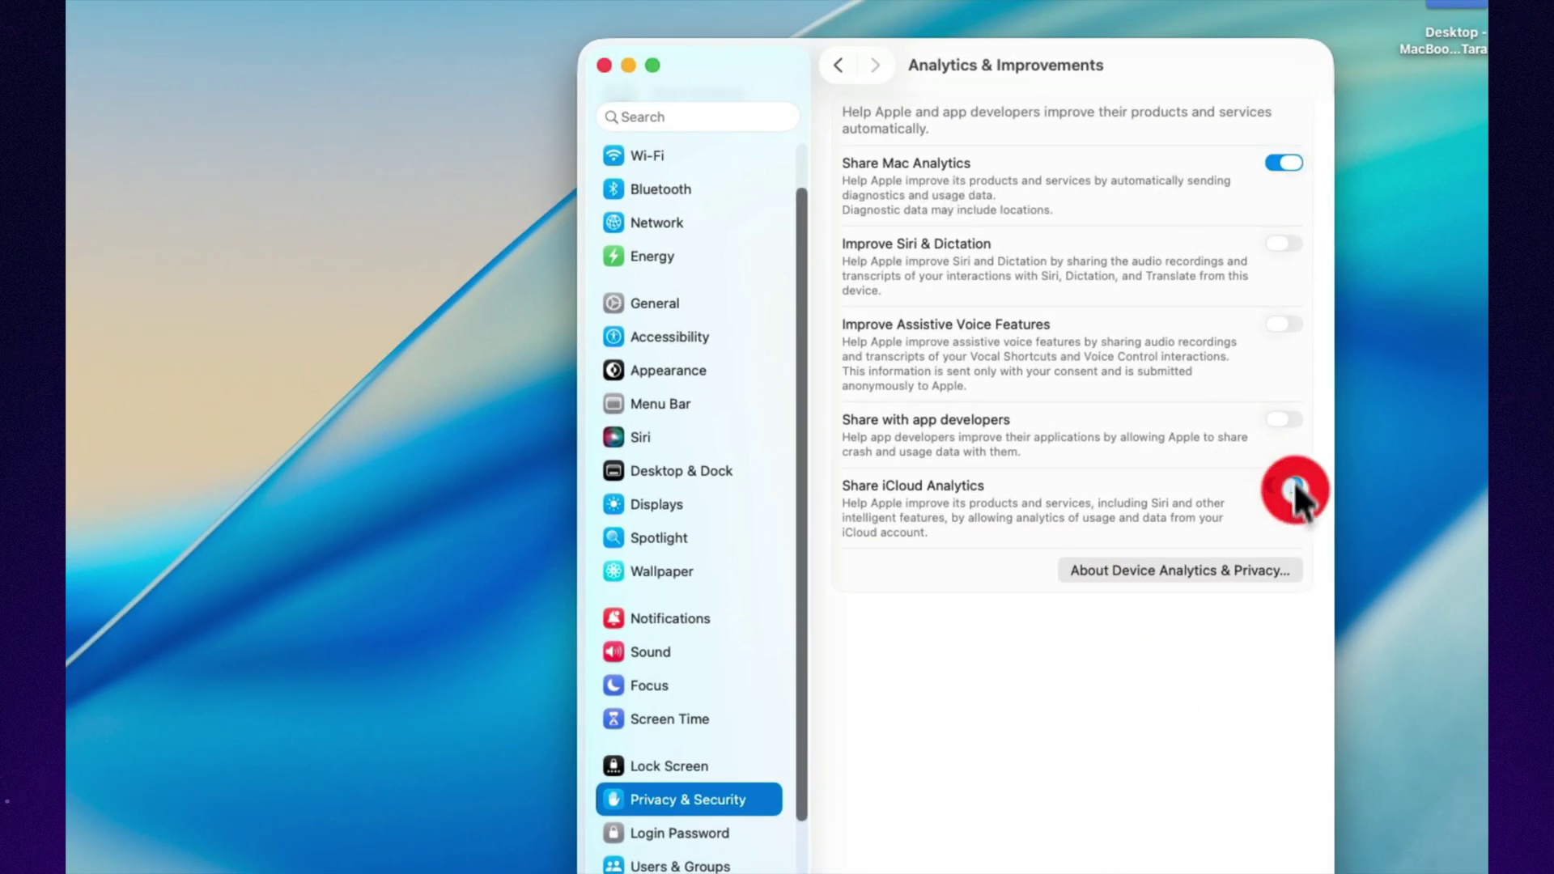
click(1283, 163)
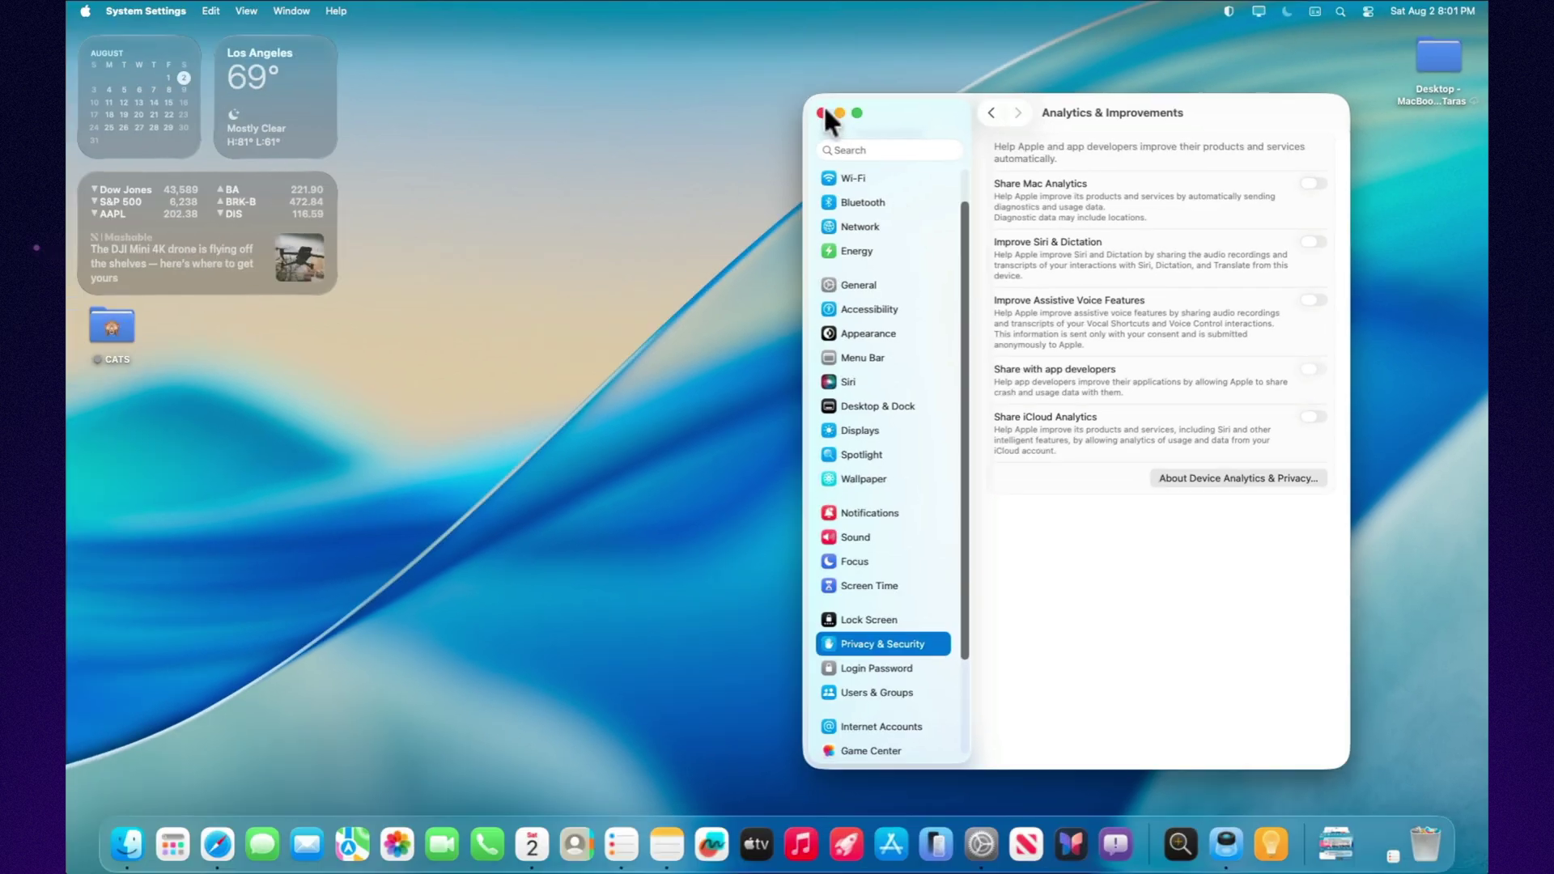
click(822, 113)
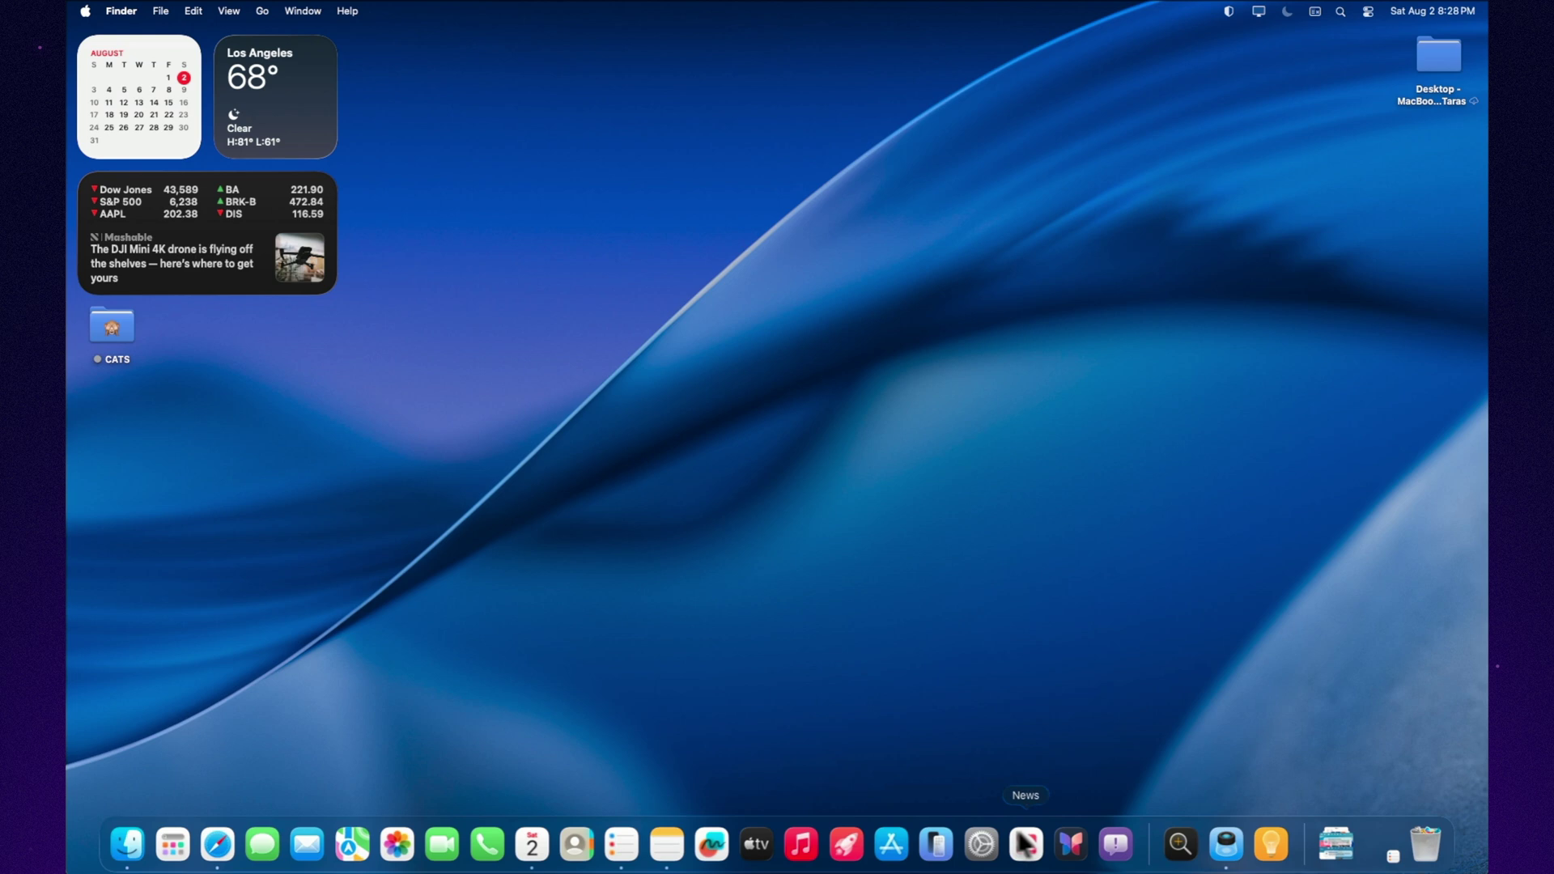
Step: Switch off Natural scrolling on the Mouse page and close System Settings
click(977, 844)
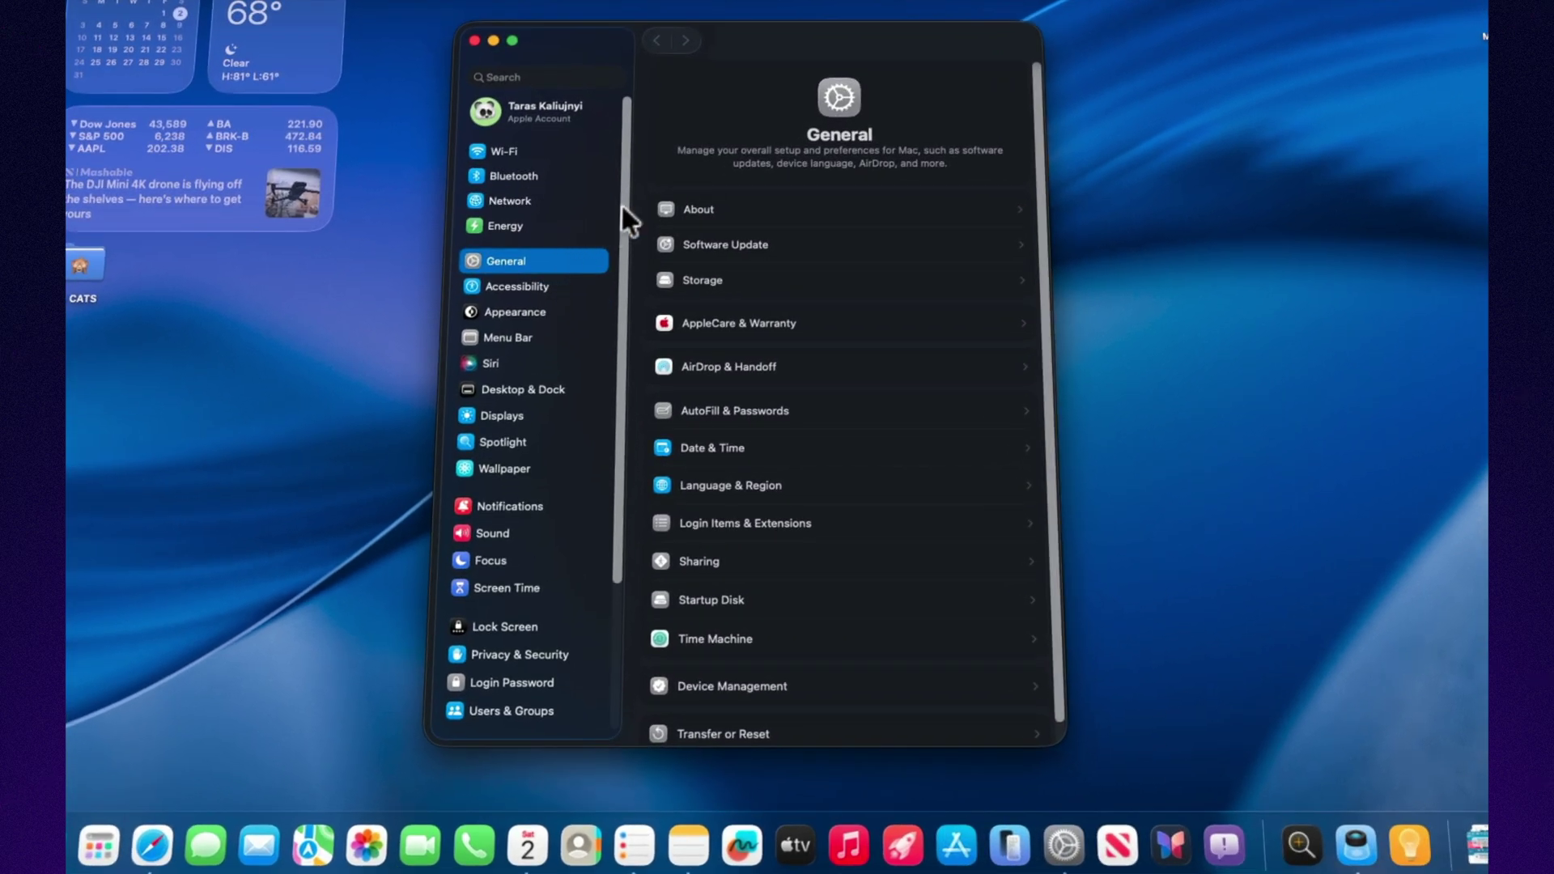
drag(622, 202, 633, 352)
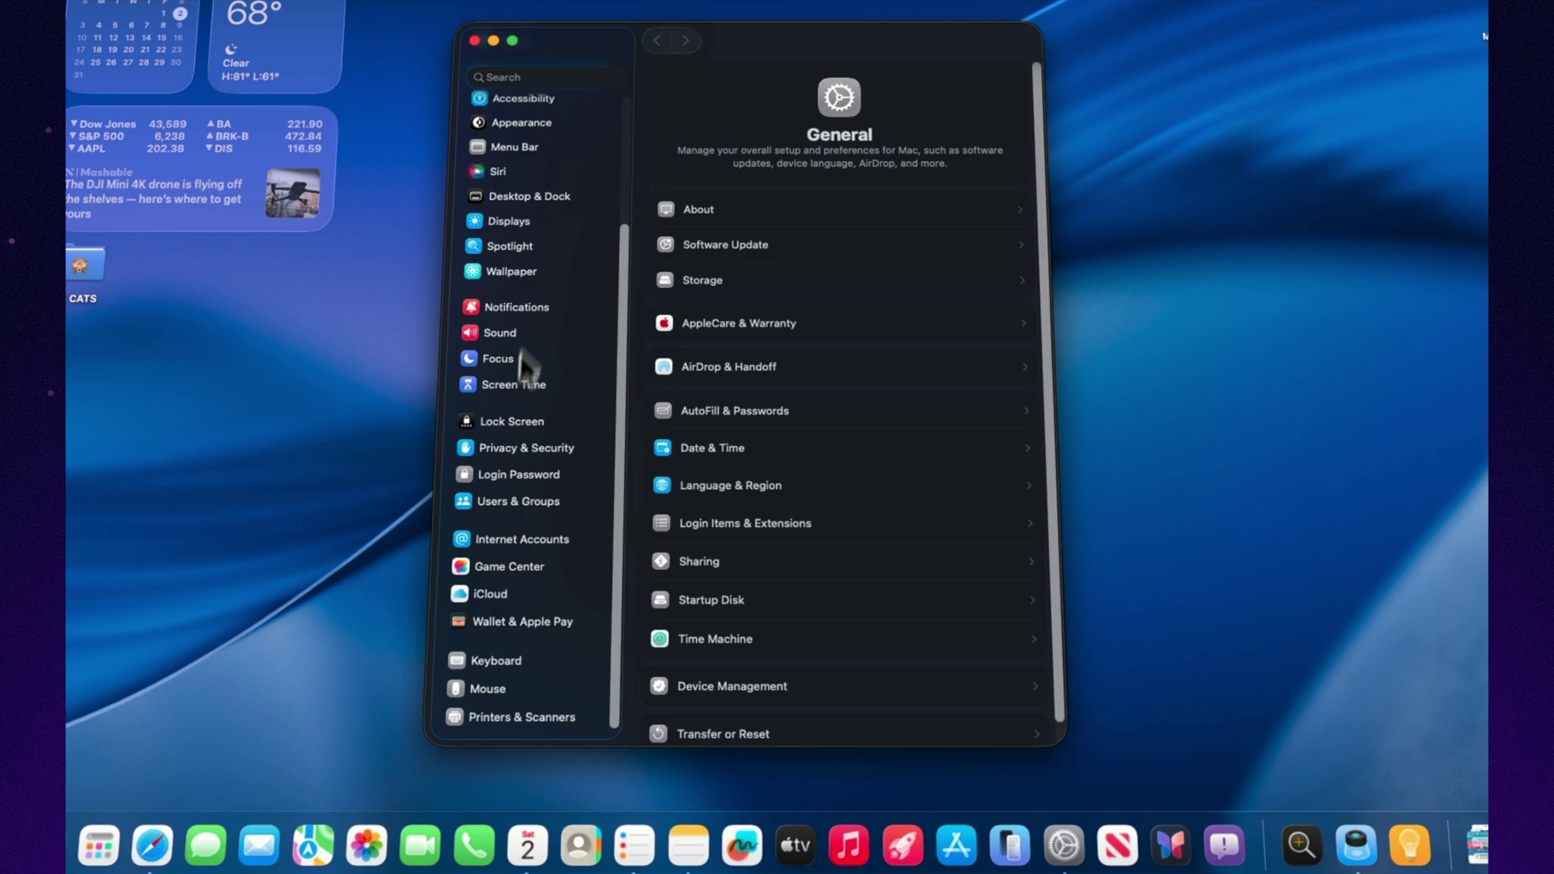
click(513, 684)
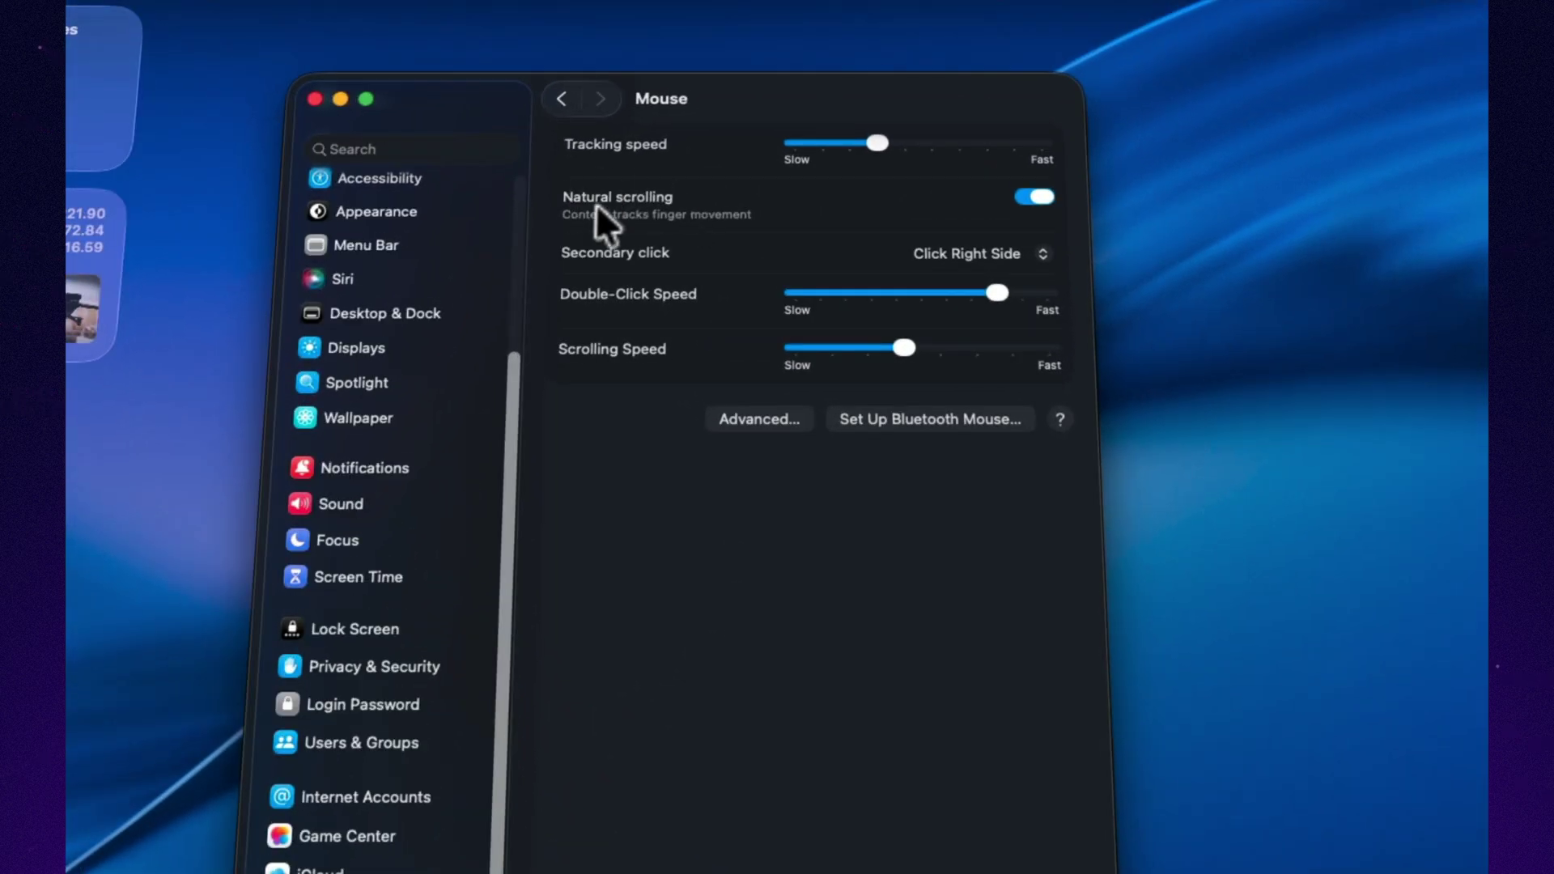
click(1038, 197)
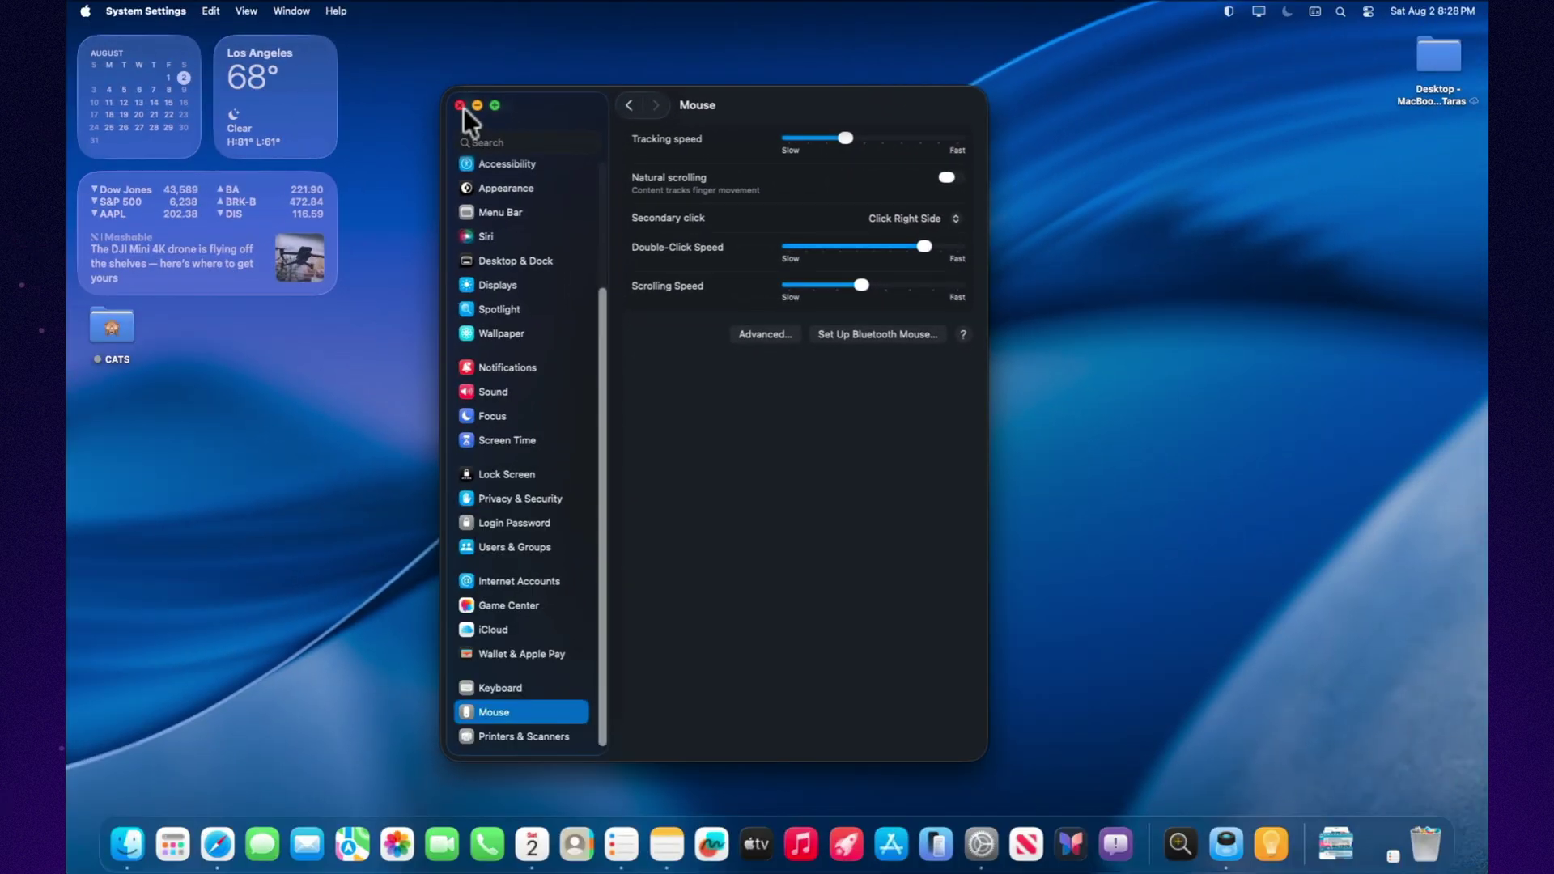
click(459, 106)
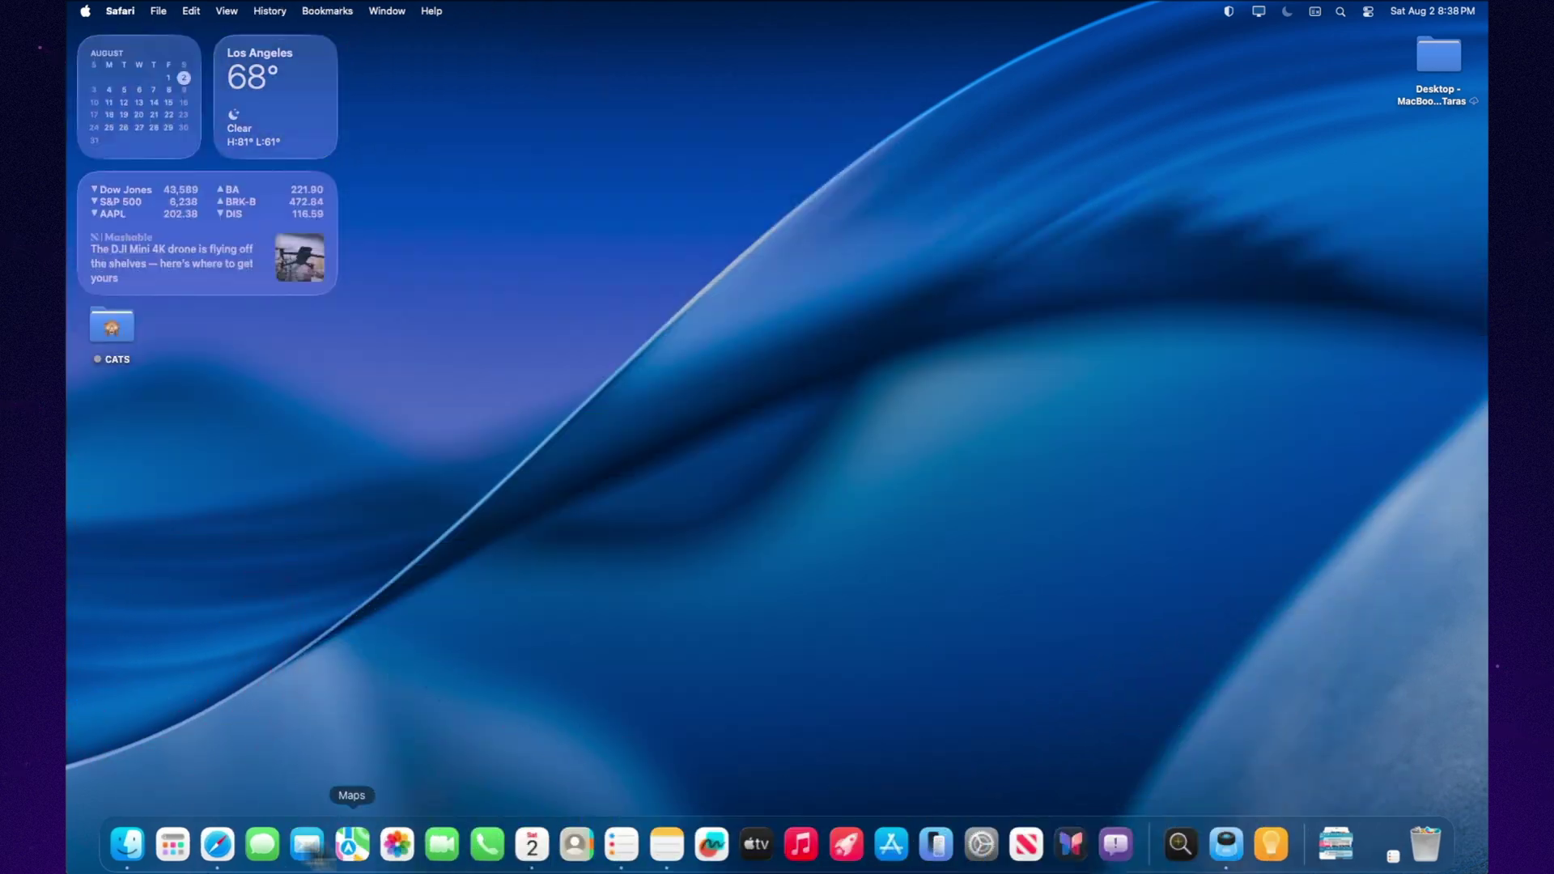
Step: Set Safari's new windows and new tabs to open with Empty Page
click(232, 847)
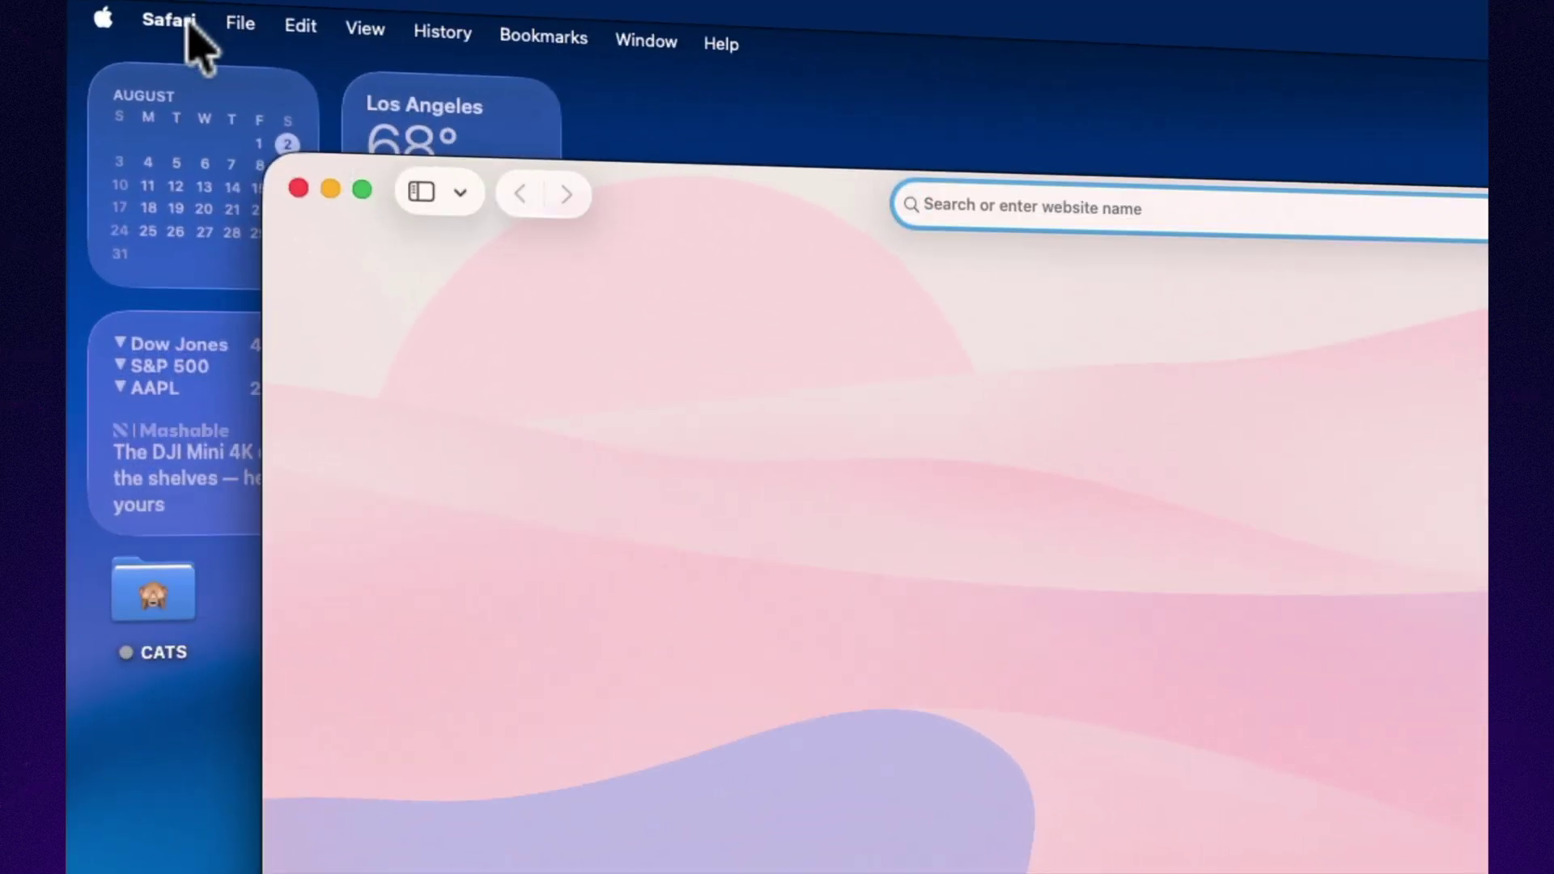
click(186, 23)
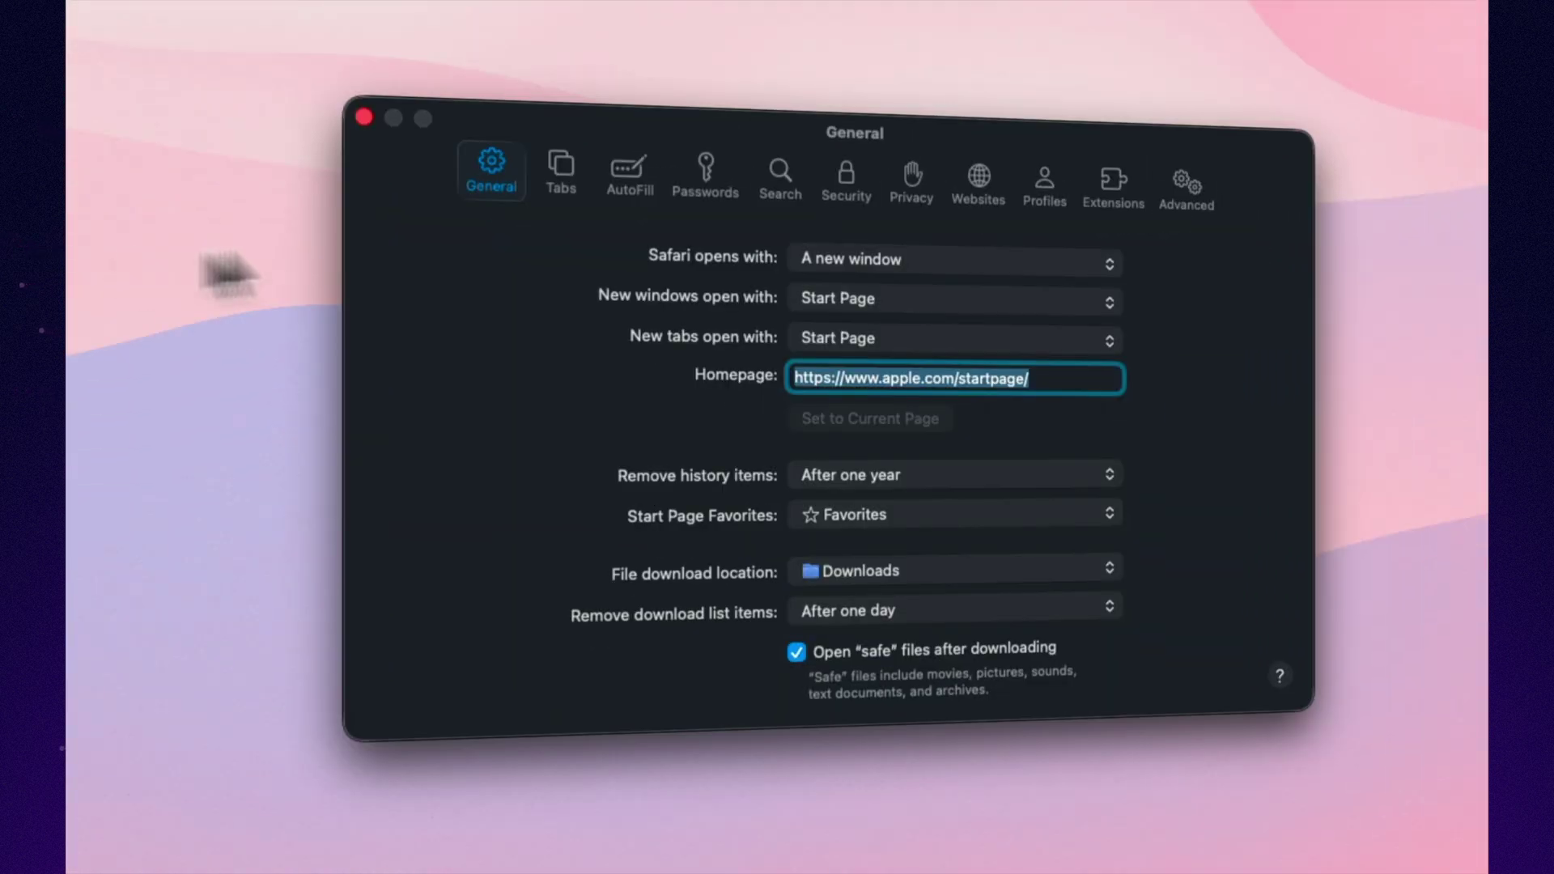
click(491, 292)
click(876, 297)
click(882, 355)
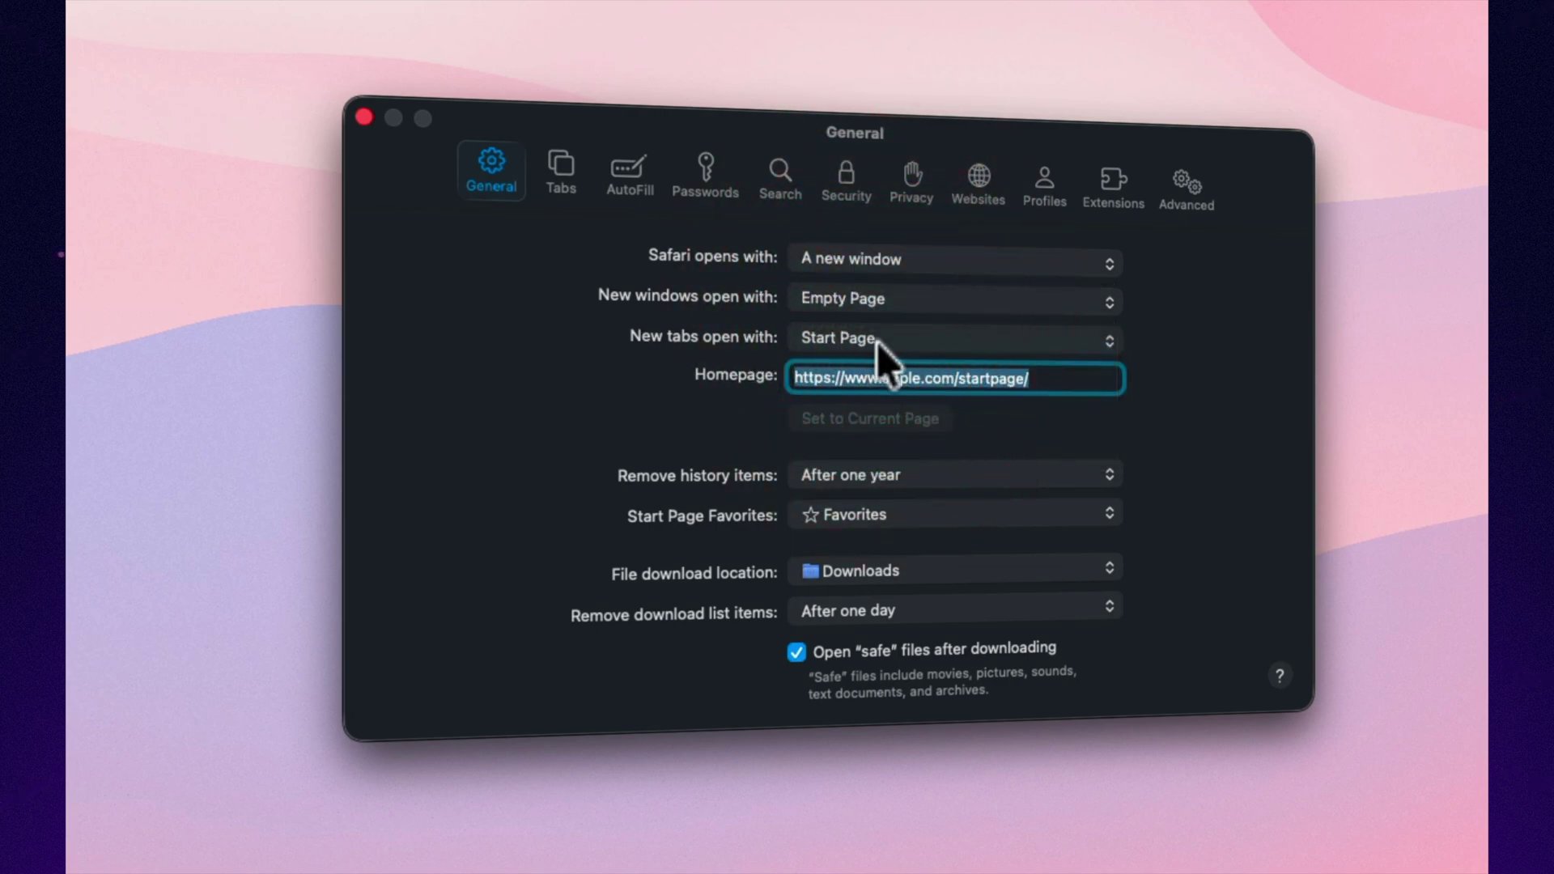
click(877, 342)
click(863, 394)
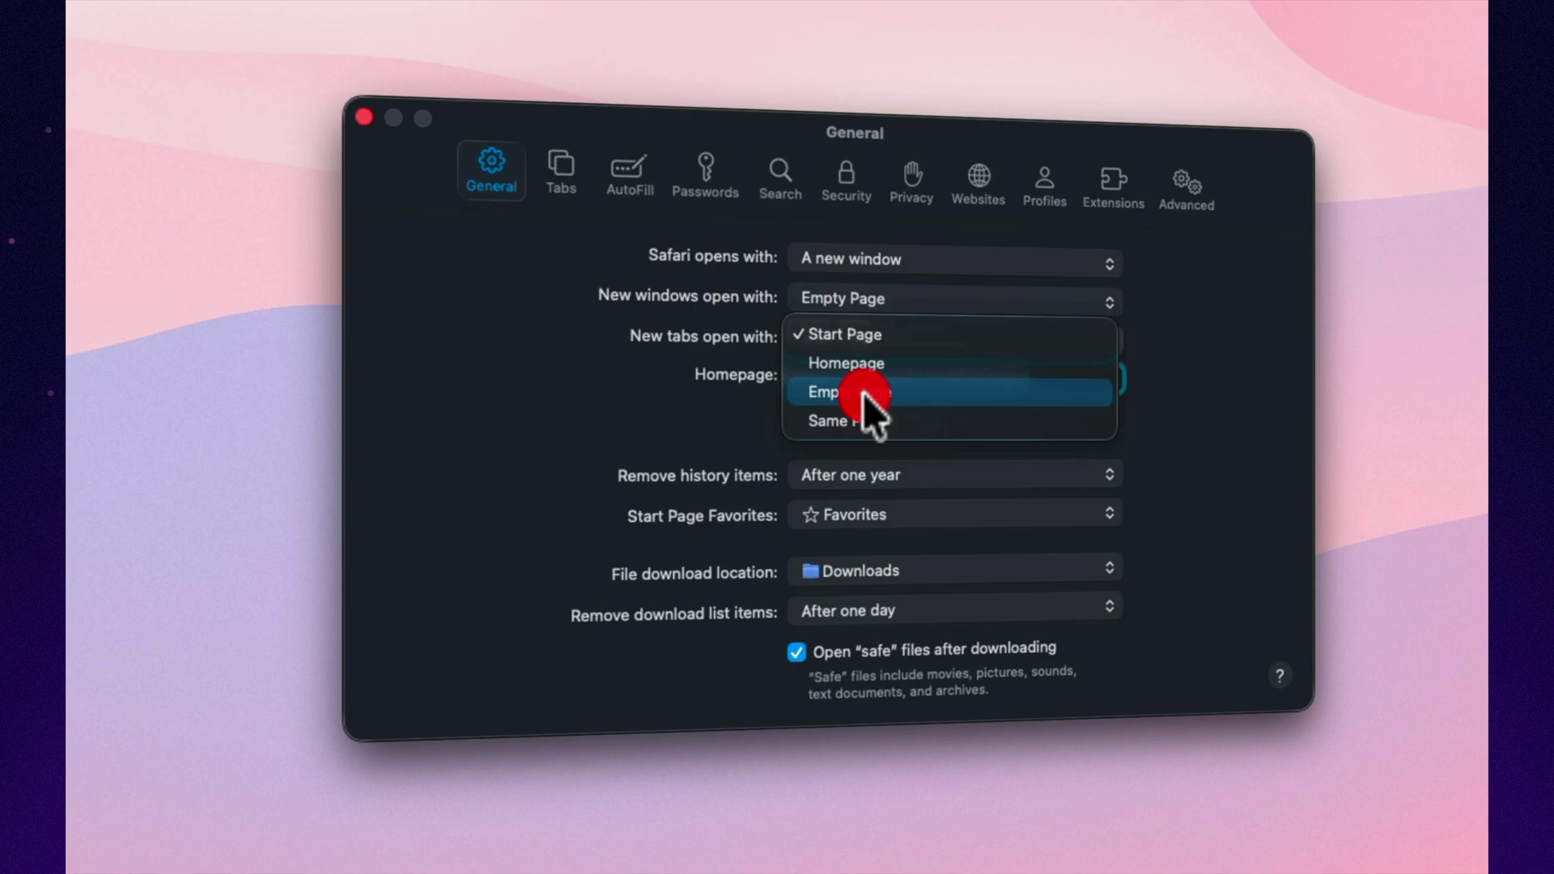
Step: Delete the Safari homepage address, then close Safari's settings and browser window
click(669, 413)
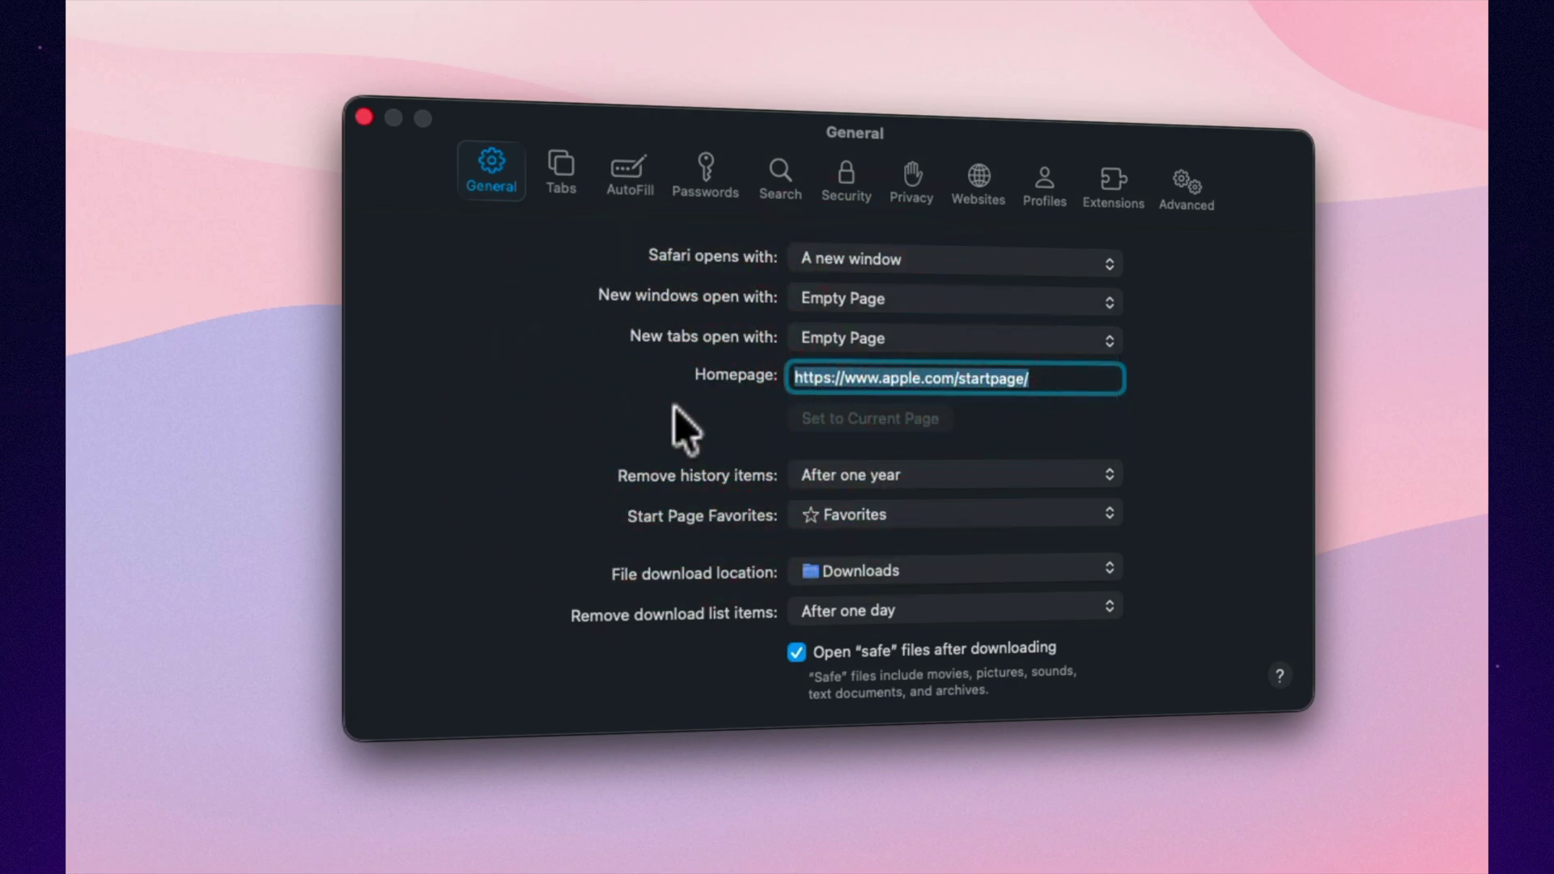
key(BackSpace)
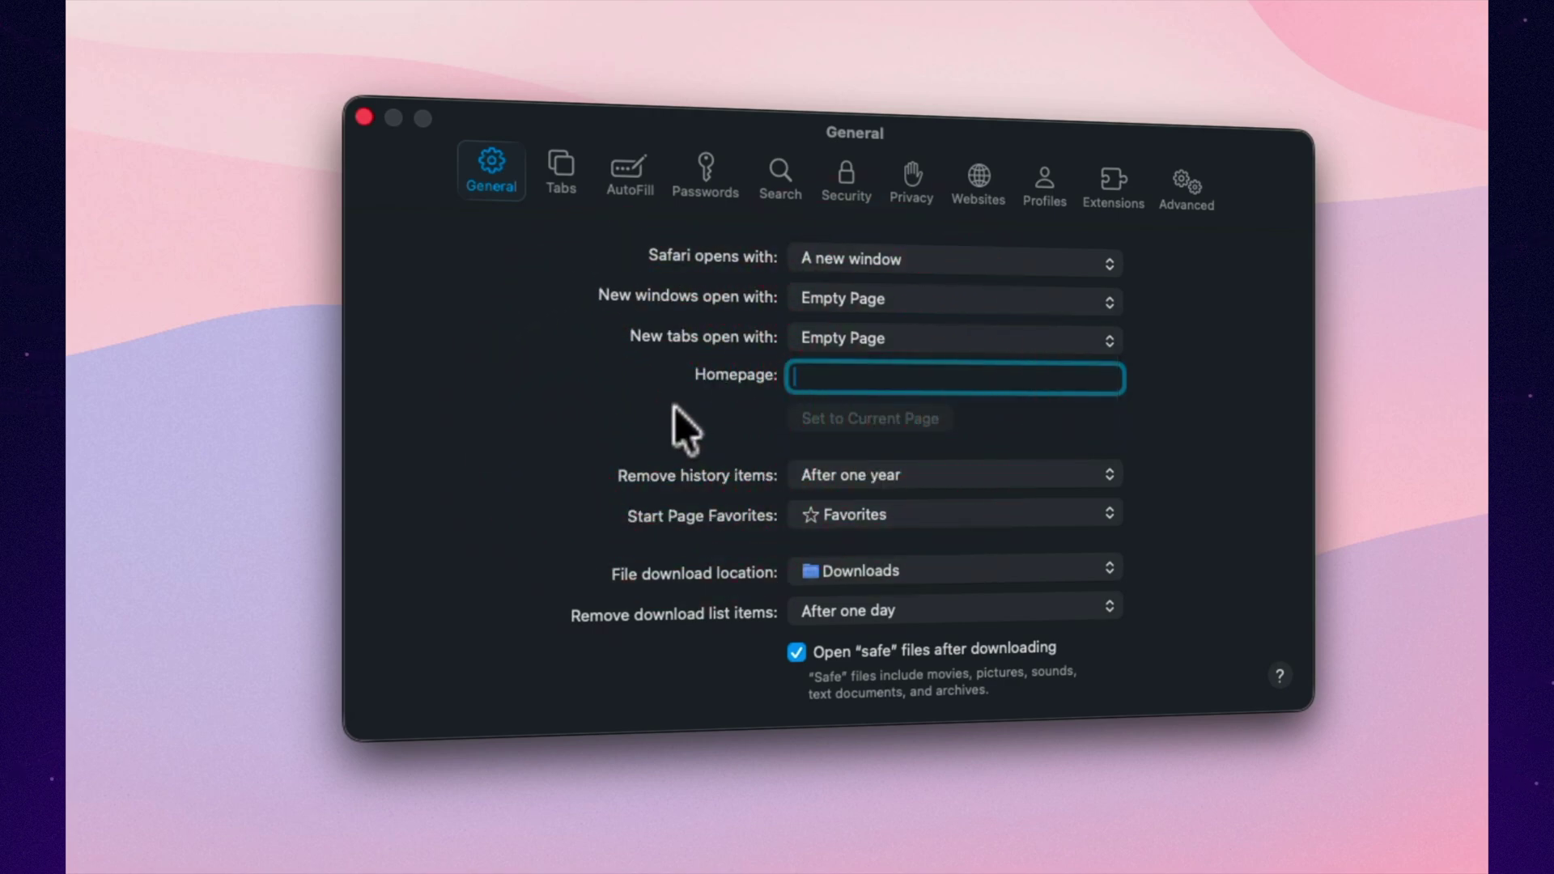
click(1229, 444)
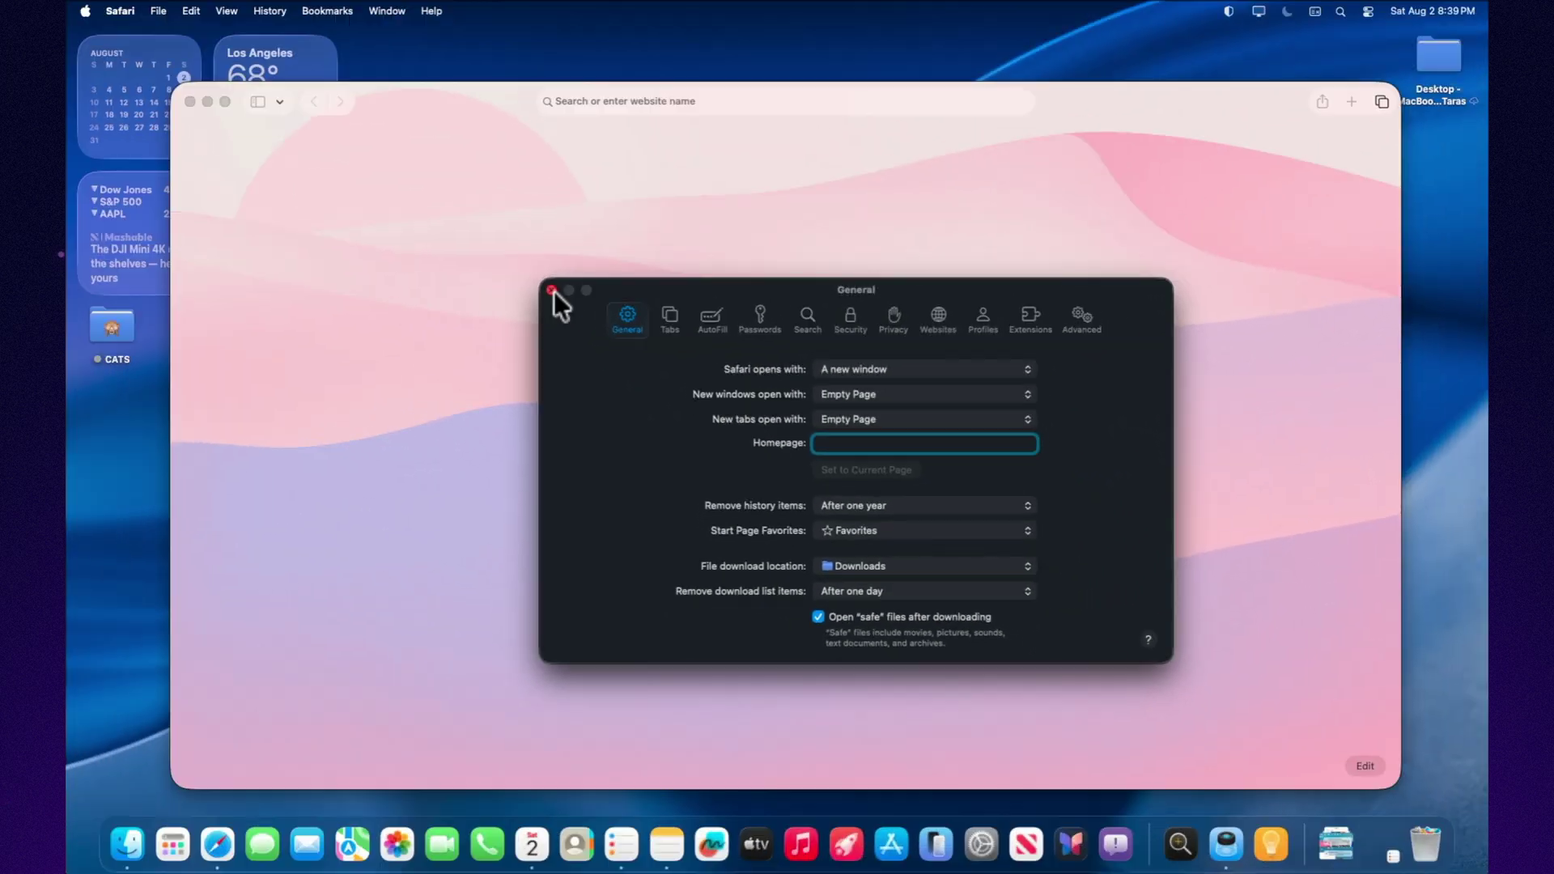
click(365, 117)
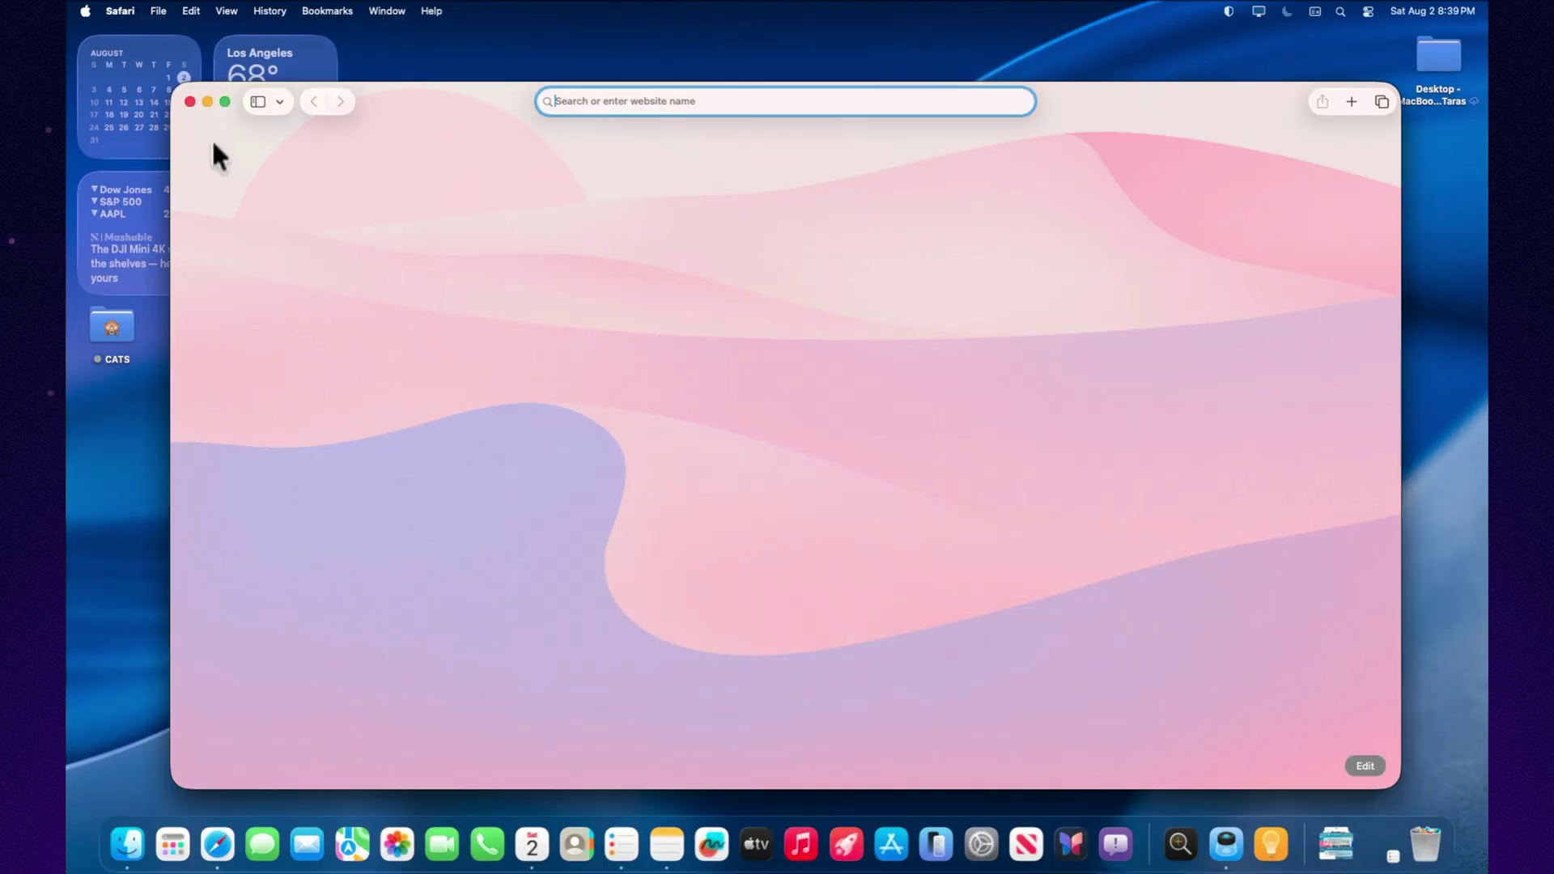
click(192, 101)
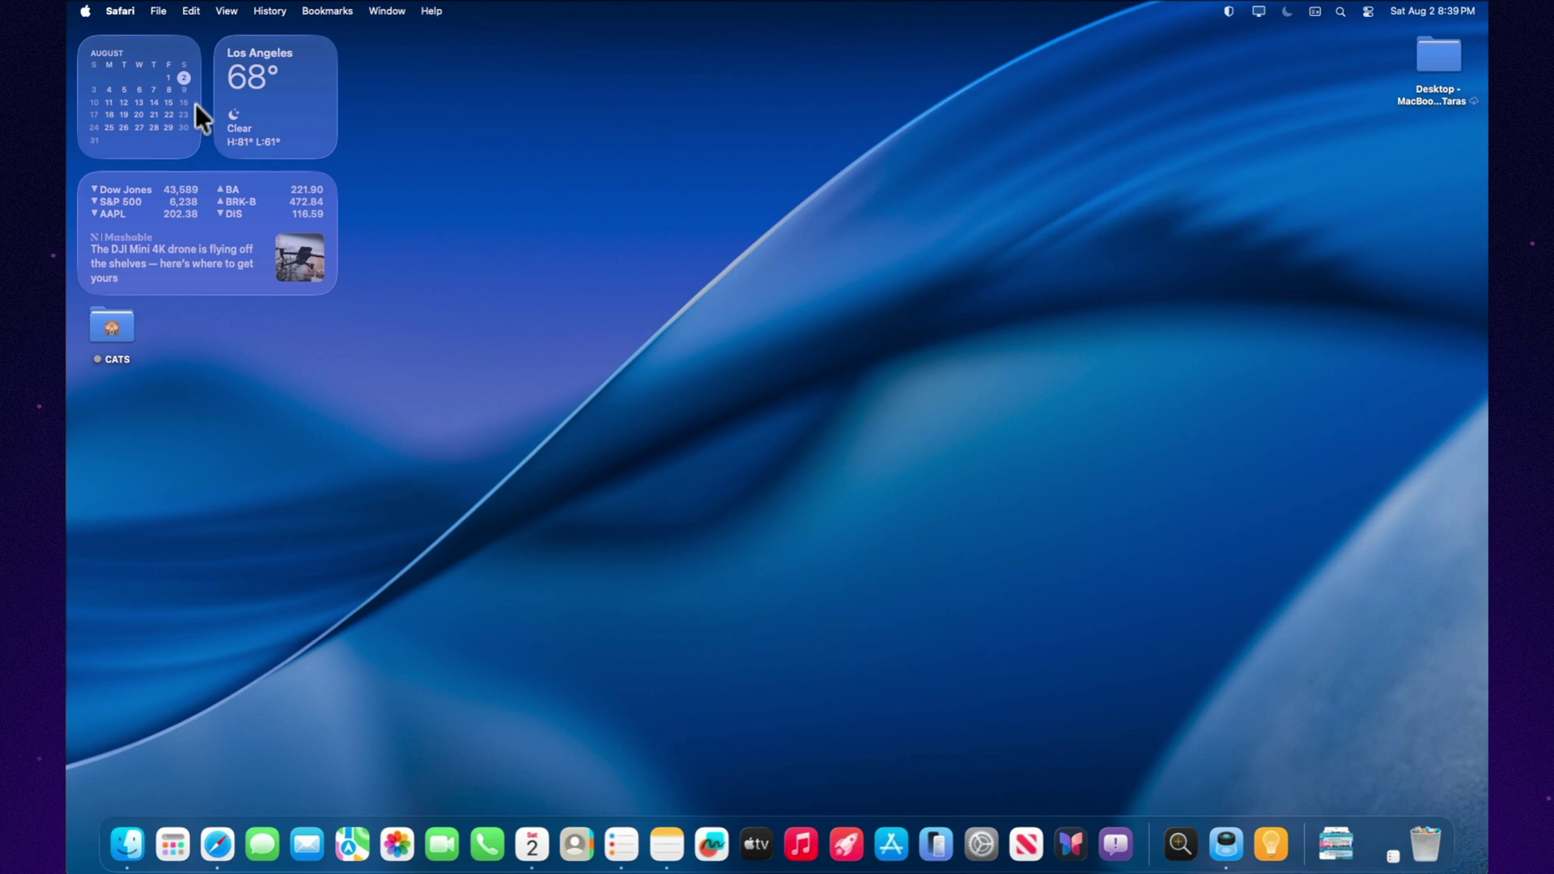
click(590, 416)
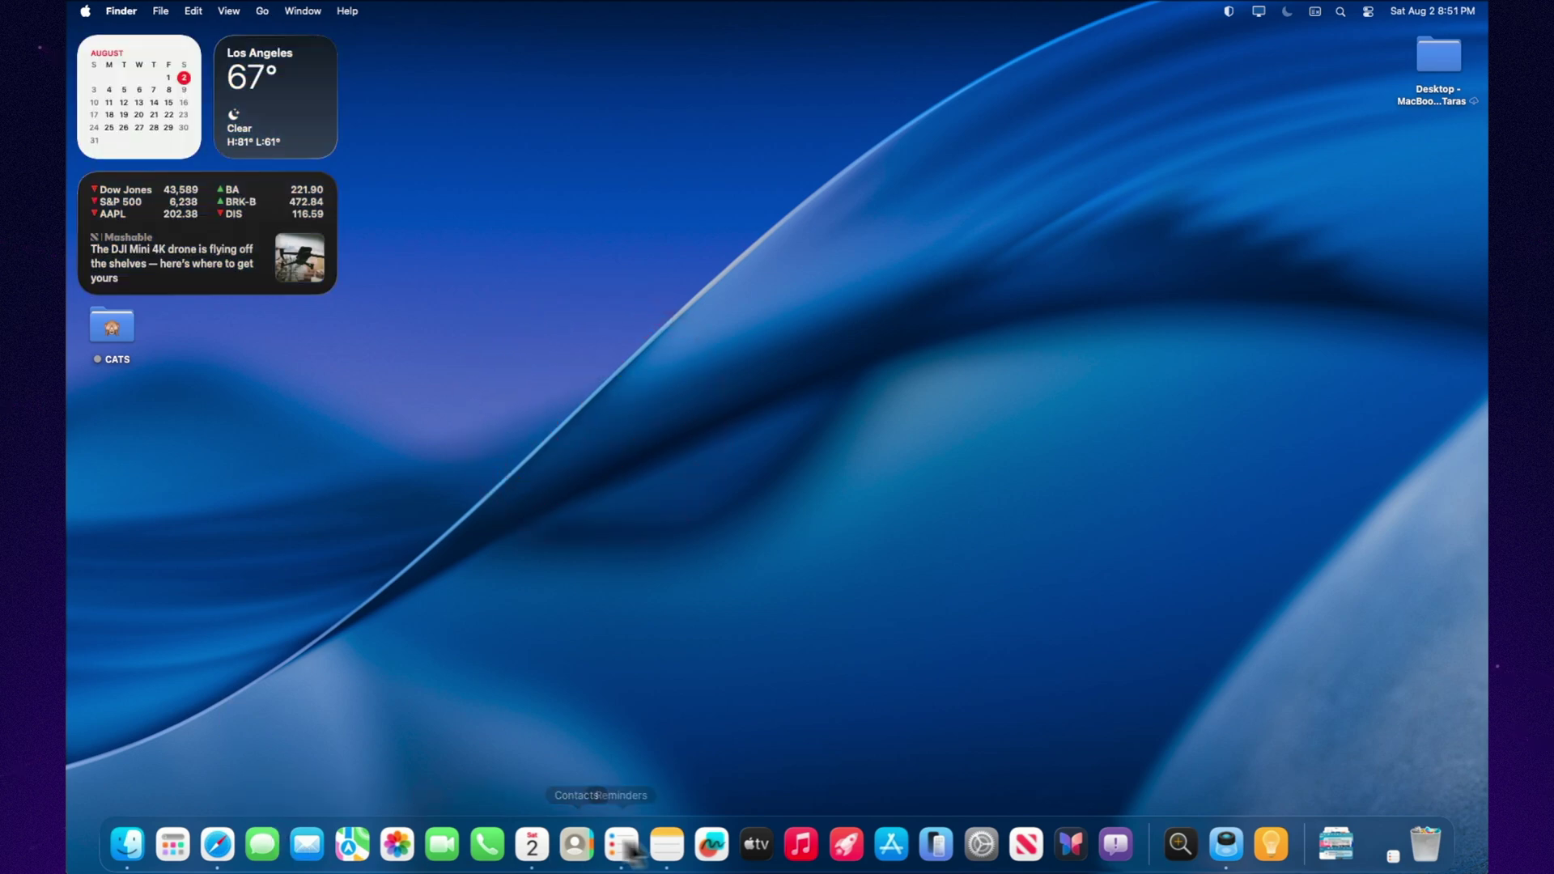
Step: Turn off 'Show suggested and recent apps in Dock' in the Desktop & Dock pane
click(985, 846)
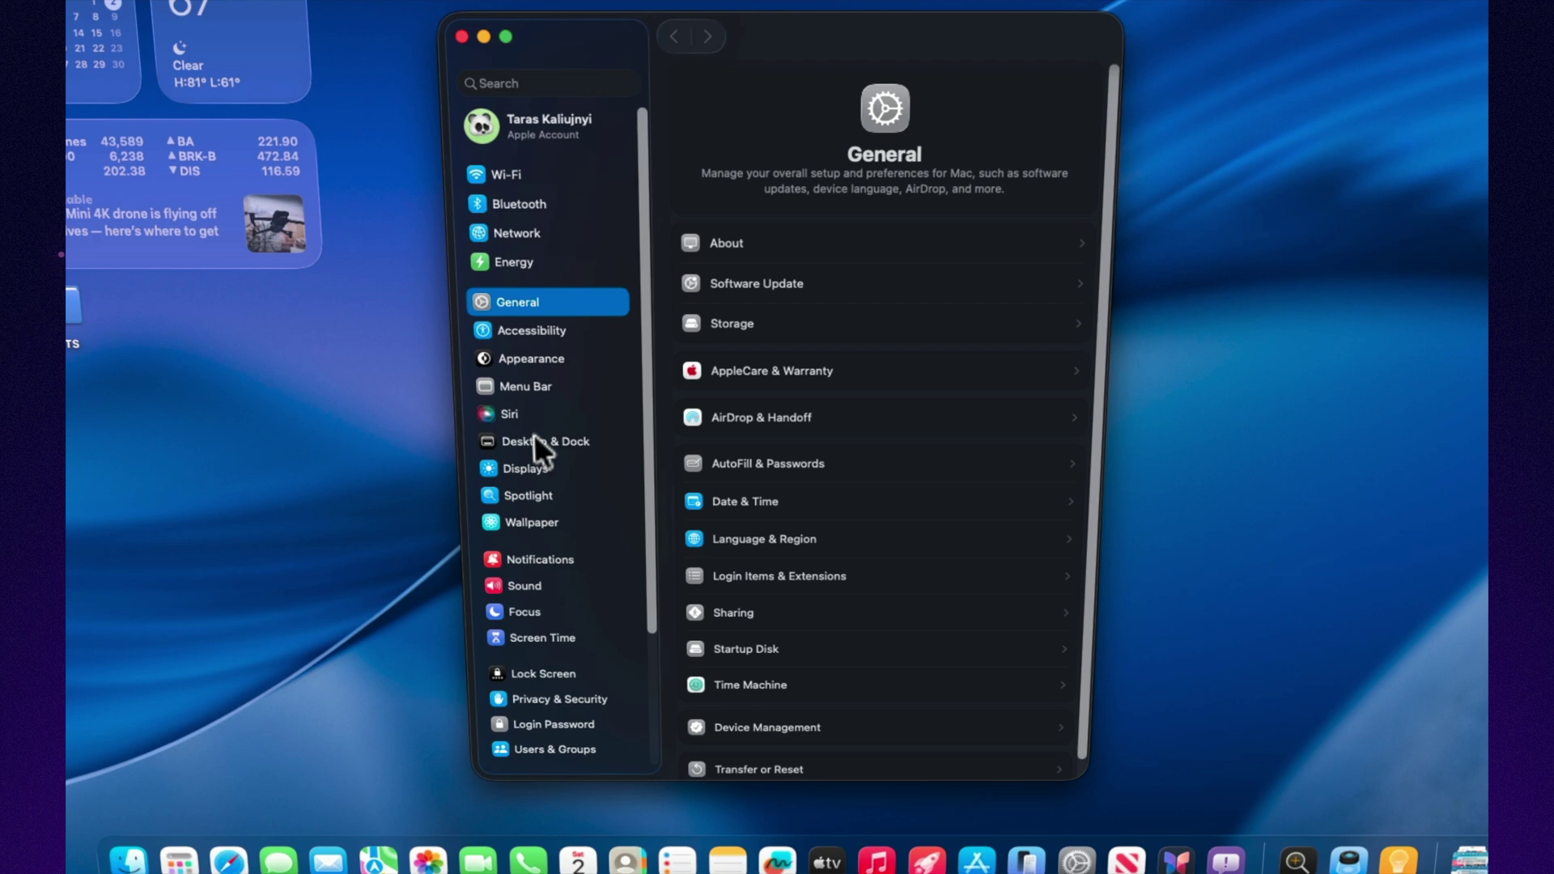
click(535, 440)
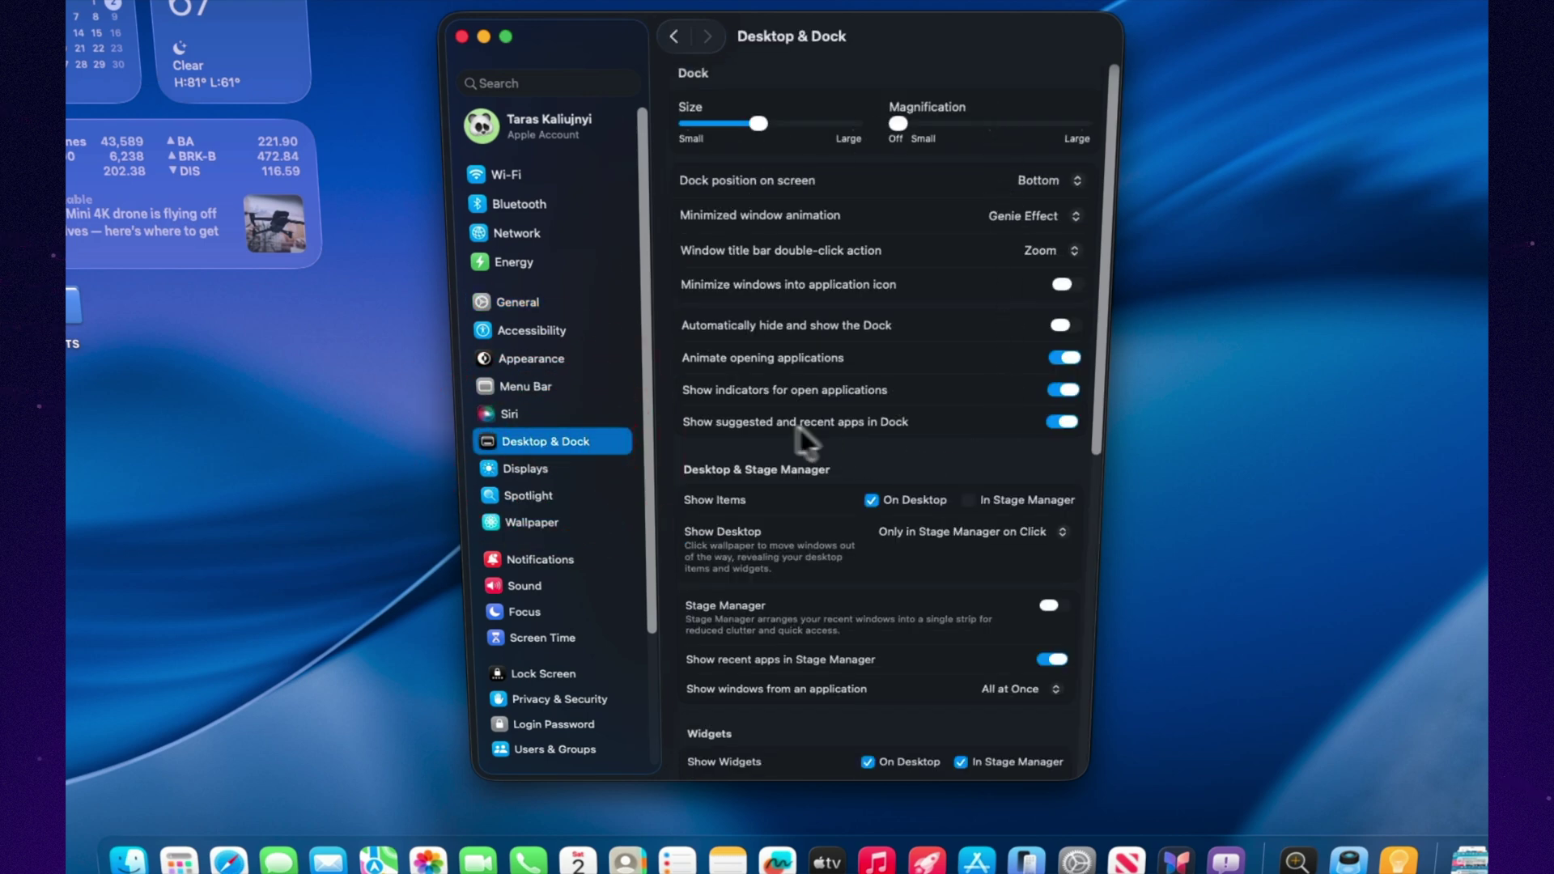
click(1063, 422)
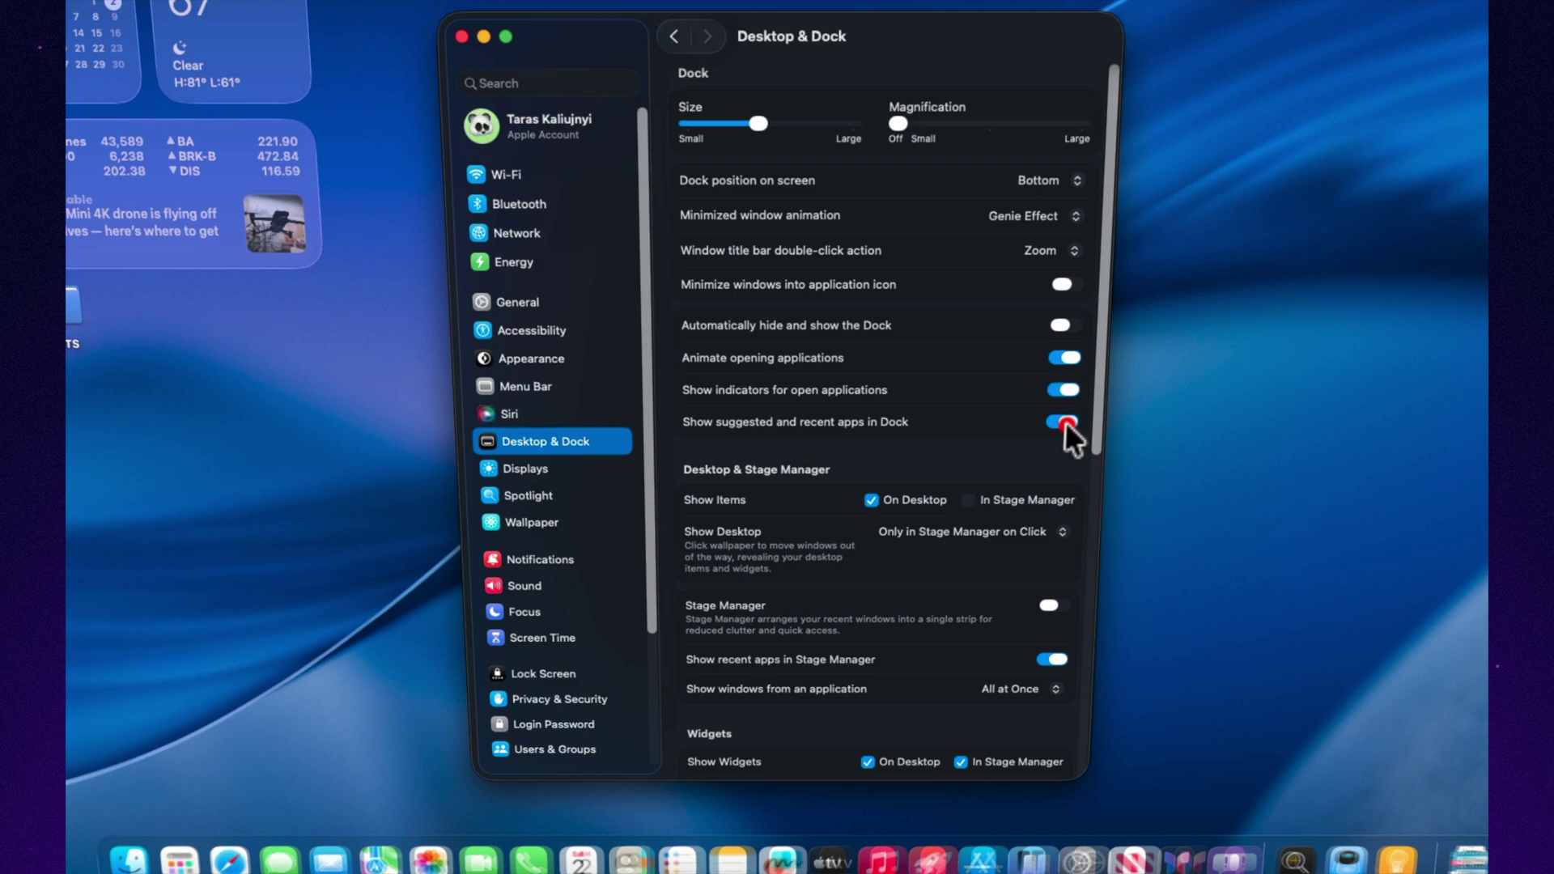
click(1064, 422)
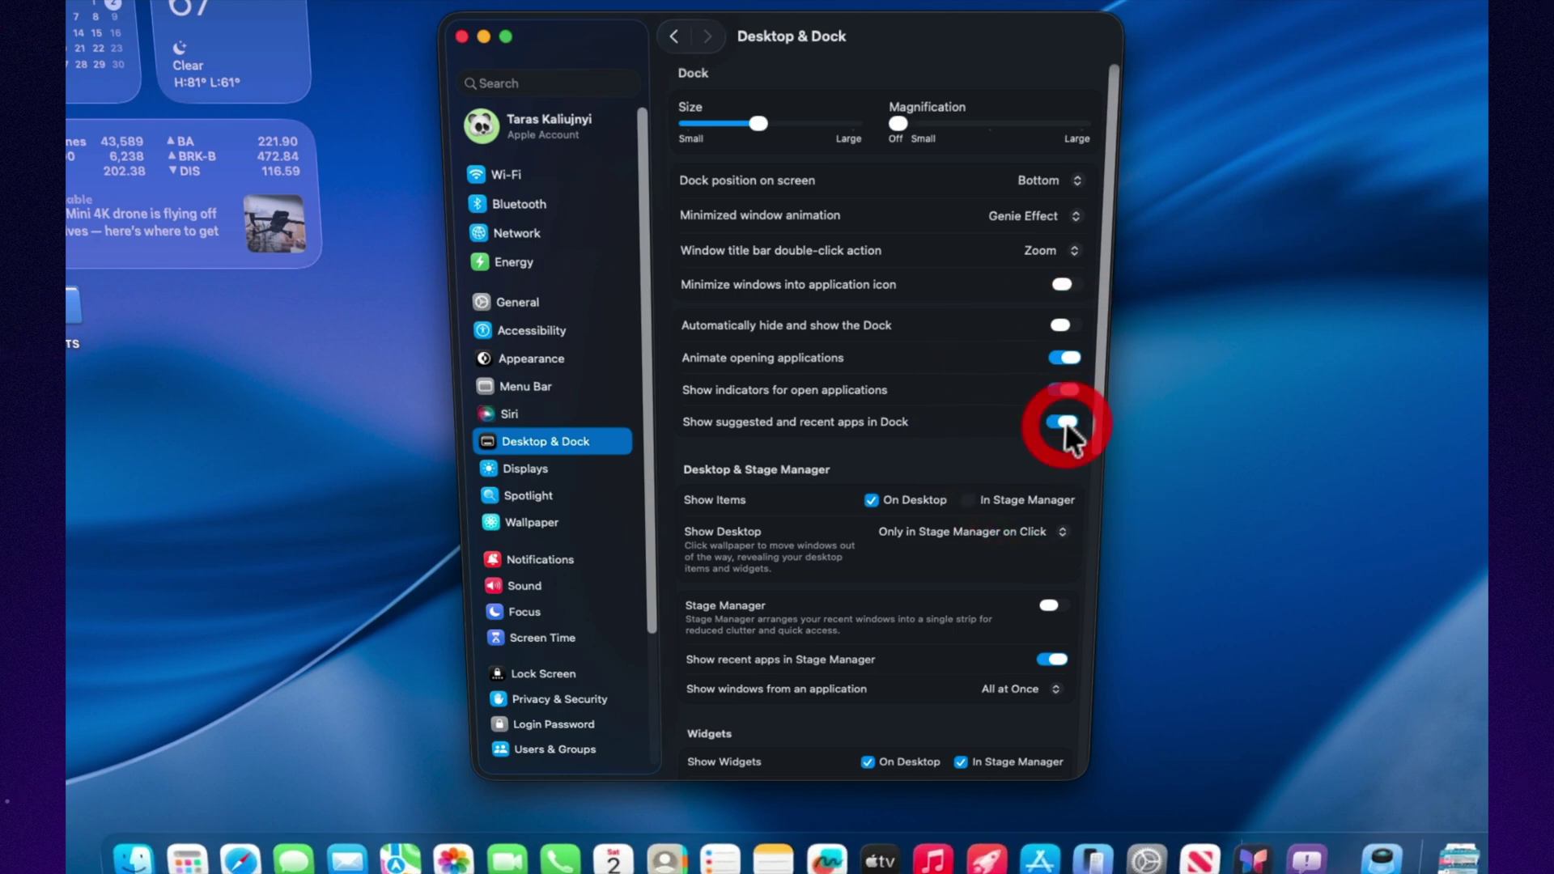
click(1064, 422)
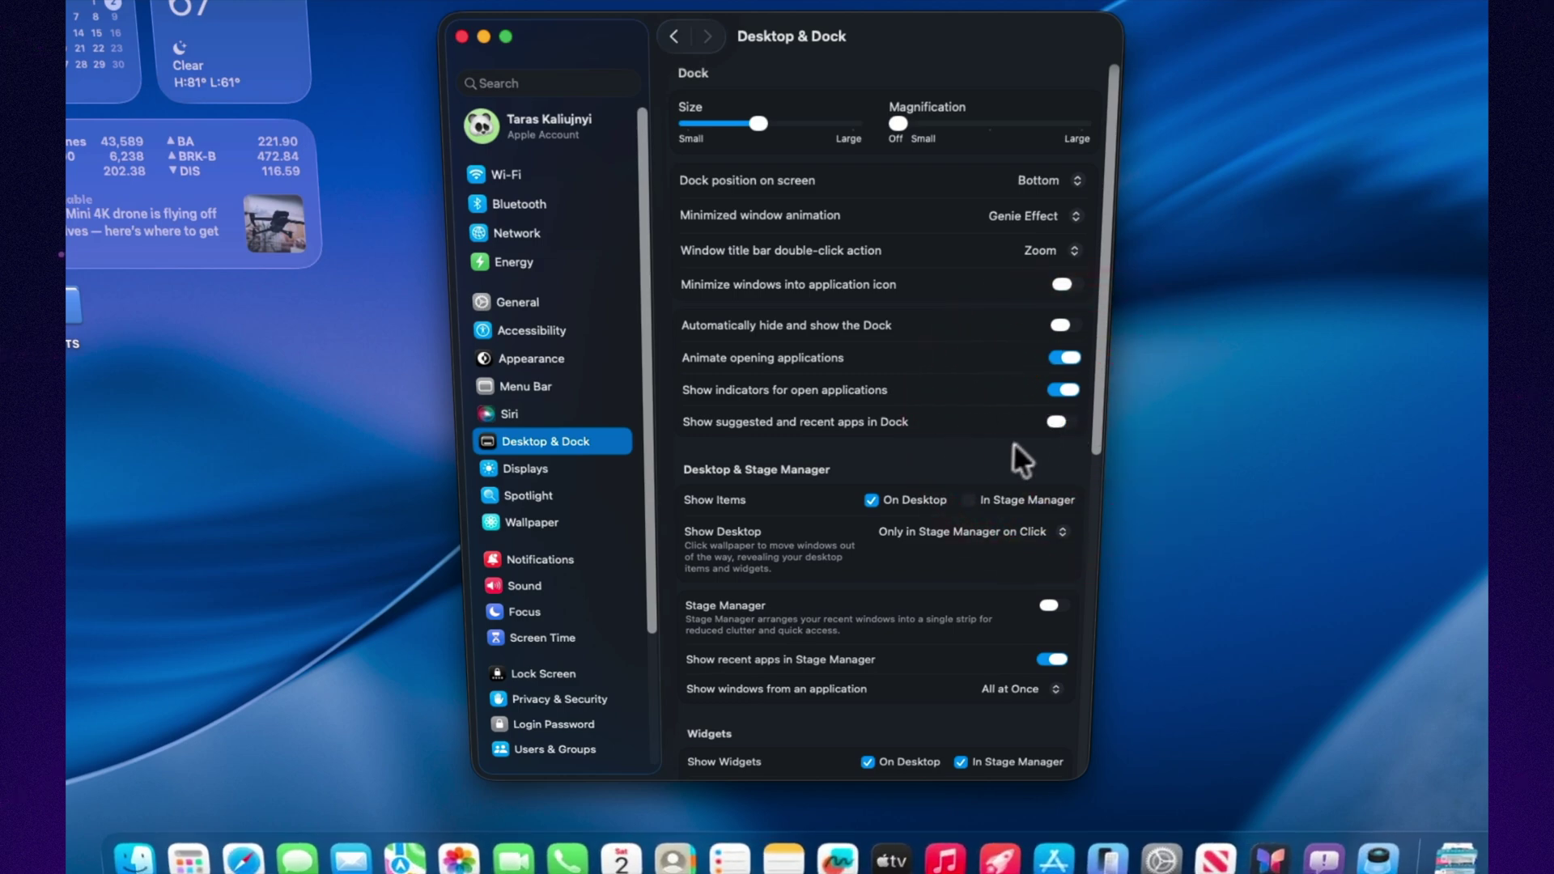